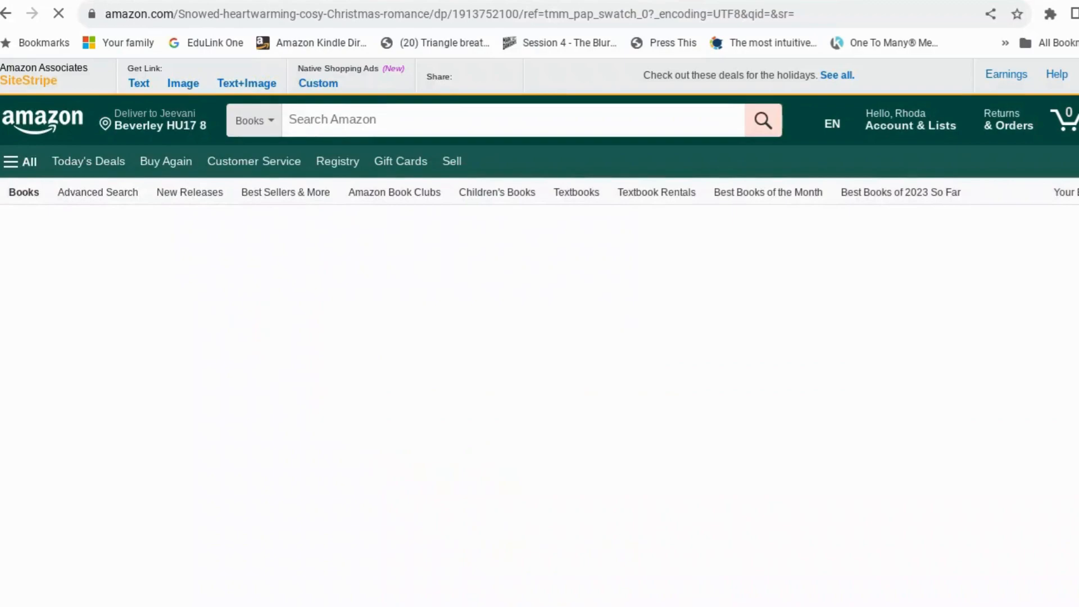
{"action": "scroll", "coordinate": [312, 446], "scroll_direction": "down", "scroll_amount": 7}
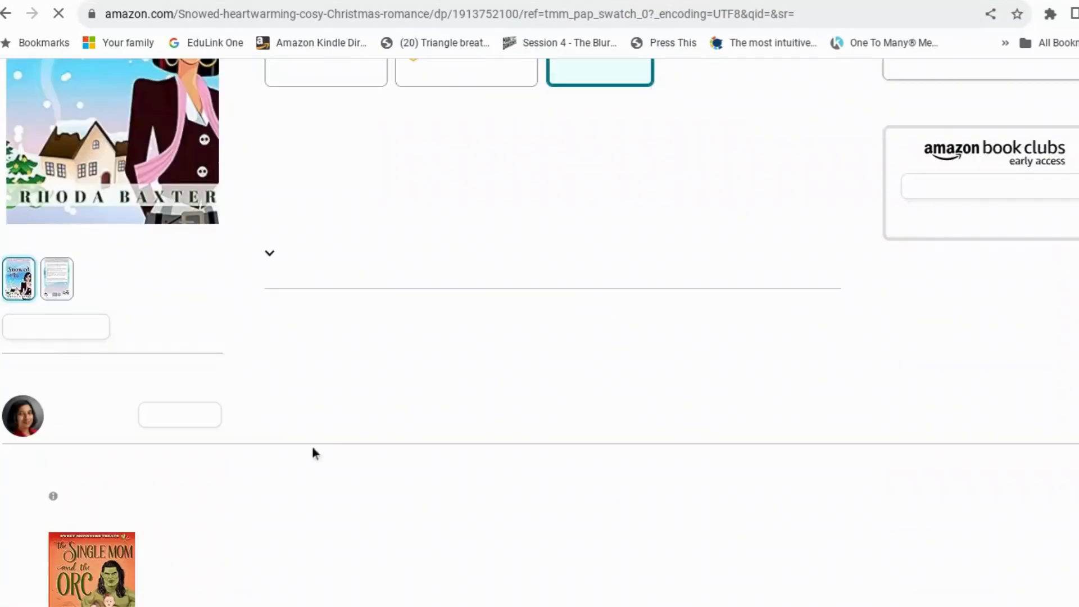
{"action": "scroll", "coordinate": [344, 318], "scroll_direction": "up", "scroll_amount": 5}
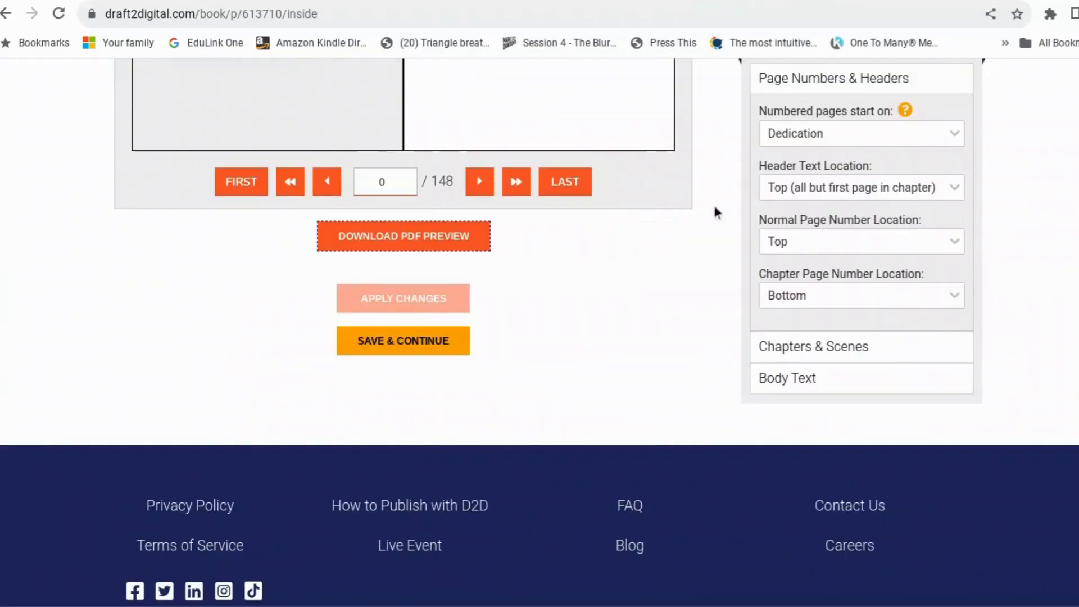
- Switch to Draft2Digital and open the Details step of the Snowed In print book to examine its interior file options
{"action": "scroll", "coordinate": [686, 237], "scroll_direction": "up", "scroll_amount": 1}
{"action": "scroll", "coordinate": [687, 237], "scroll_direction": "up", "scroll_amount": 1}
{"action": "scroll", "coordinate": [686, 235], "scroll_direction": "up", "scroll_amount": 8}
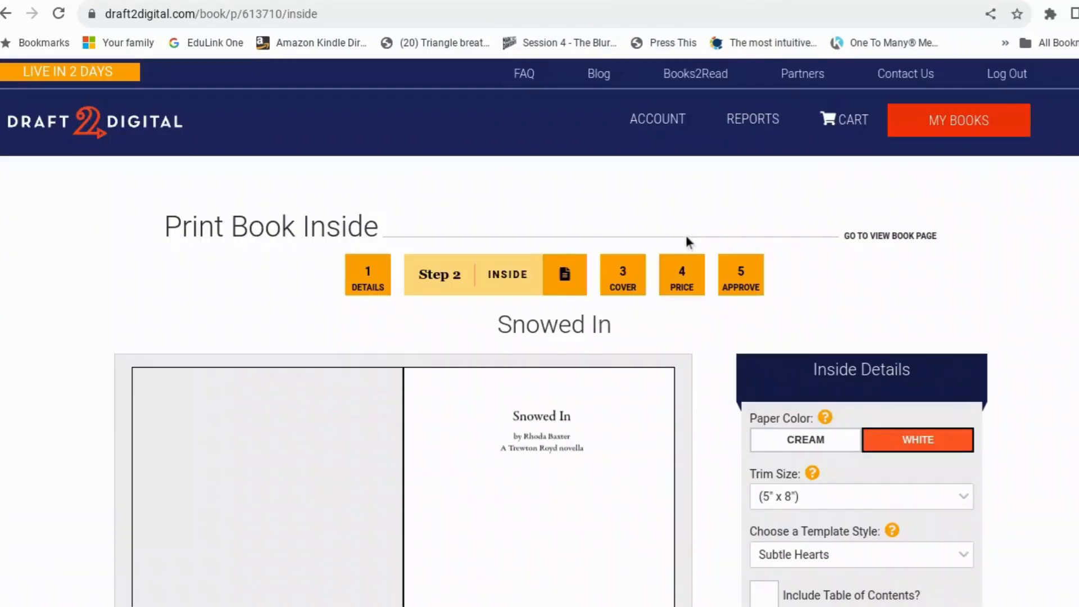
{"action": "left_click", "coordinate": [379, 280]}
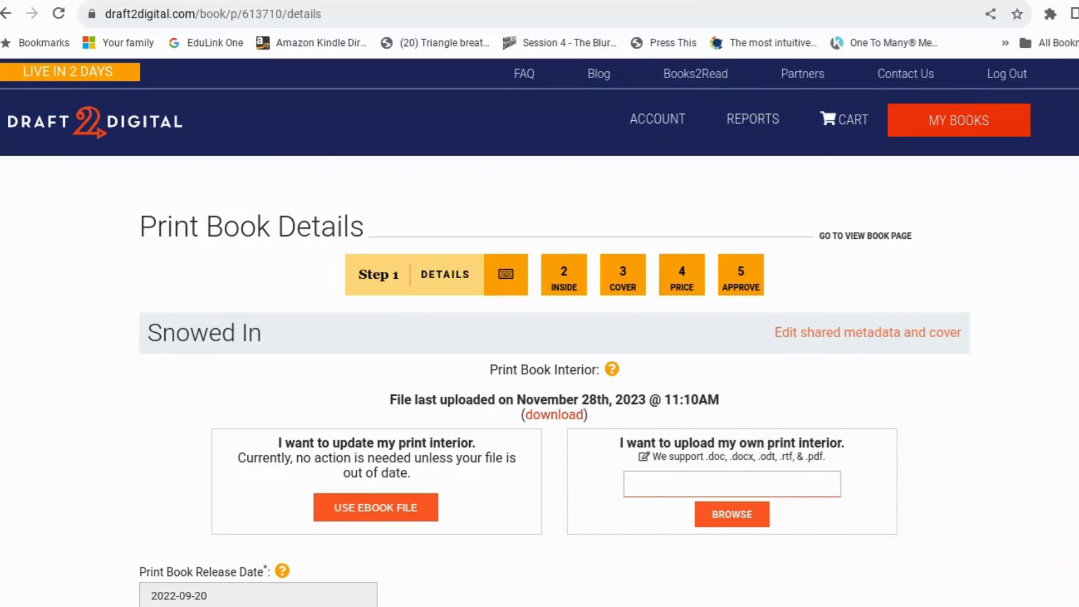
{"action": "scroll", "coordinate": [497, 382], "scroll_direction": "down", "scroll_amount": 2}
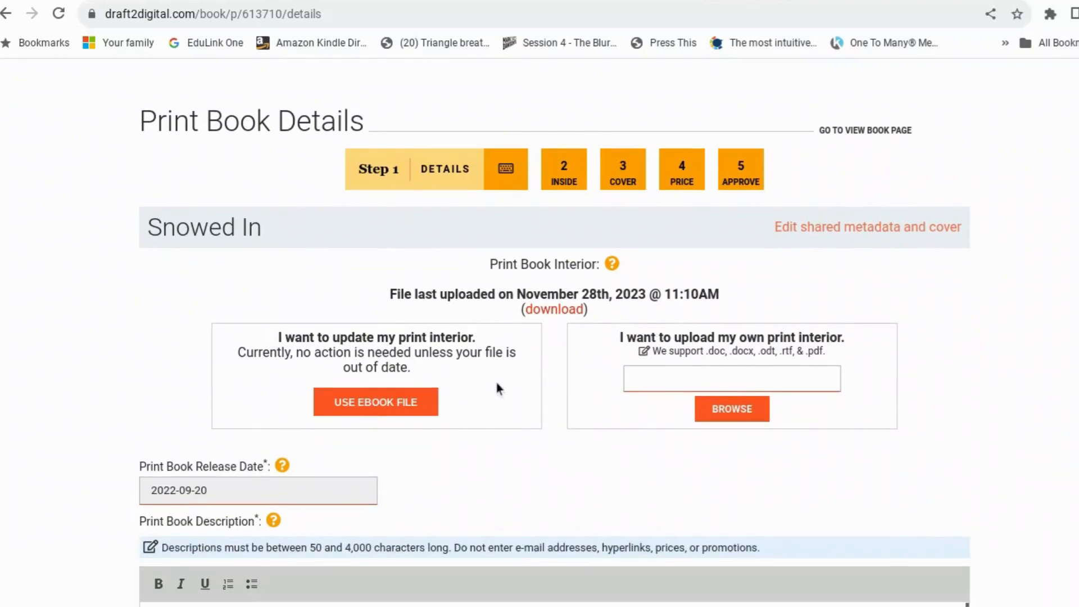
{"action": "scroll", "coordinate": [497, 388], "scroll_direction": "up", "scroll_amount": 2}
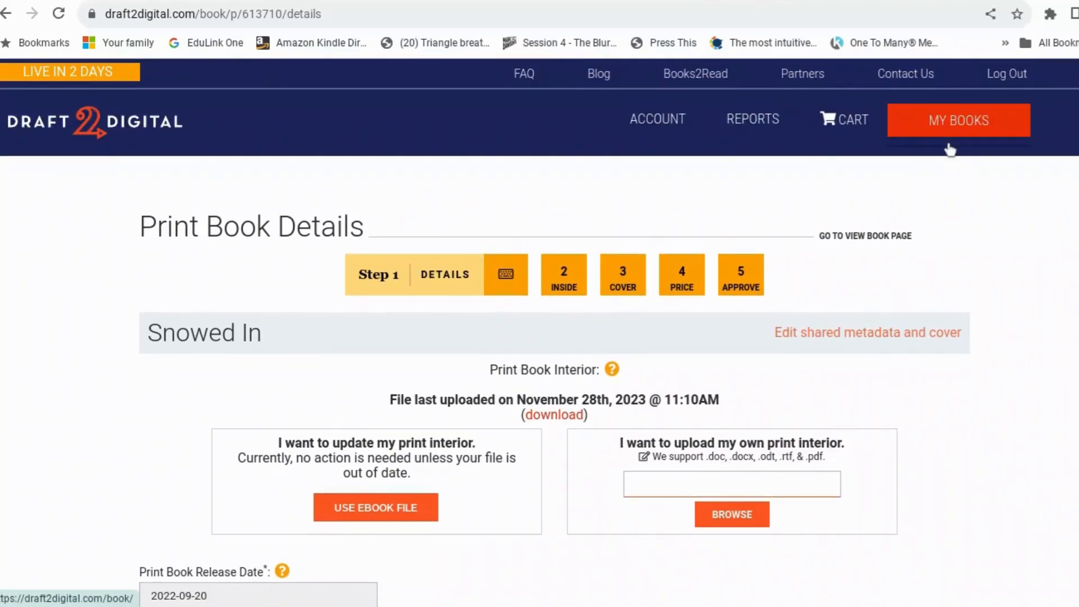
- Go to the book list and open Snowed In from its second page
{"action": "left_click", "coordinate": [955, 133]}
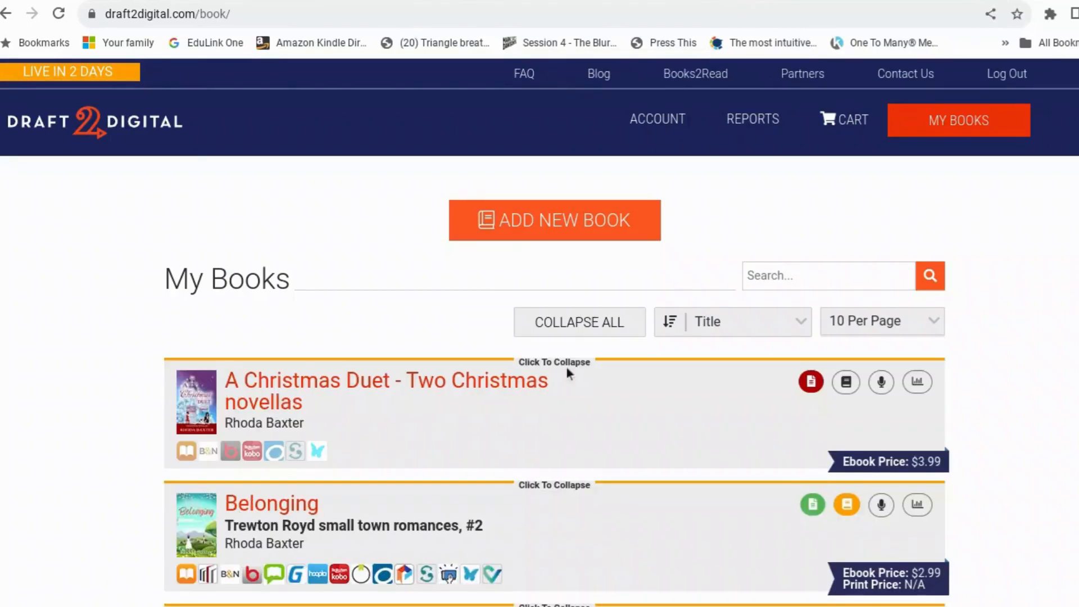
{"action": "scroll", "coordinate": [568, 376], "scroll_direction": "down", "scroll_amount": 3}
{"action": "scroll", "coordinate": [569, 374], "scroll_direction": "down", "scroll_amount": 12}
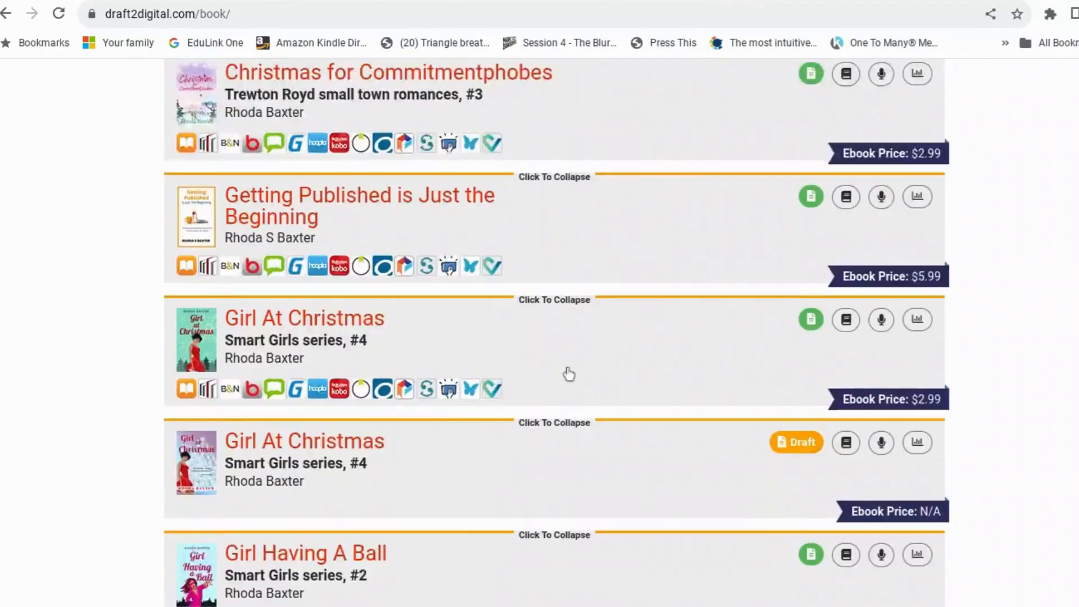
{"action": "scroll", "coordinate": [567, 367], "scroll_direction": "down", "scroll_amount": 5}
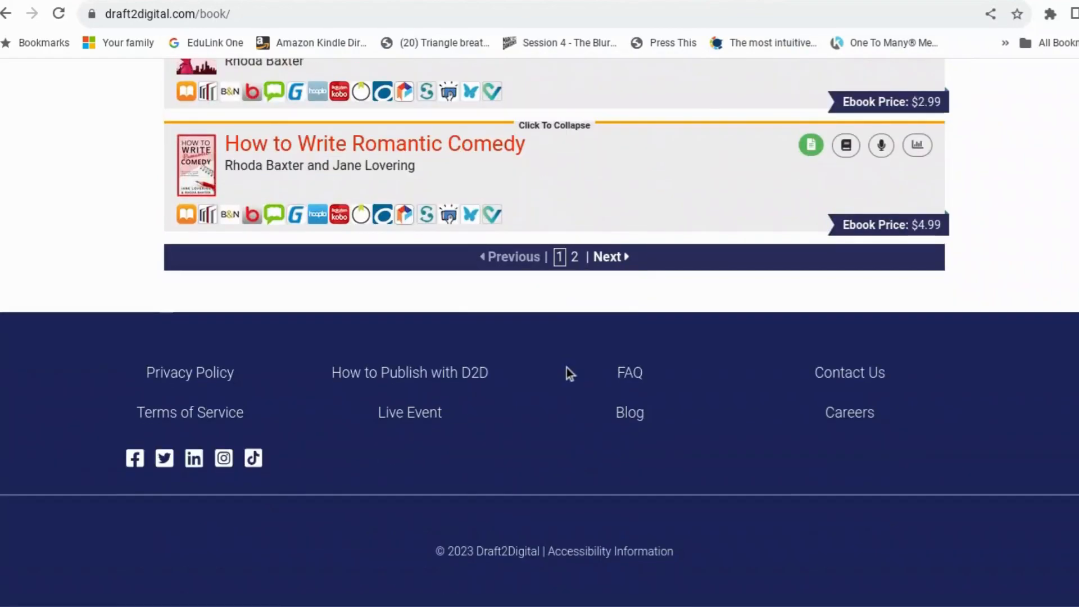
{"action": "left_click", "coordinate": [620, 262]}
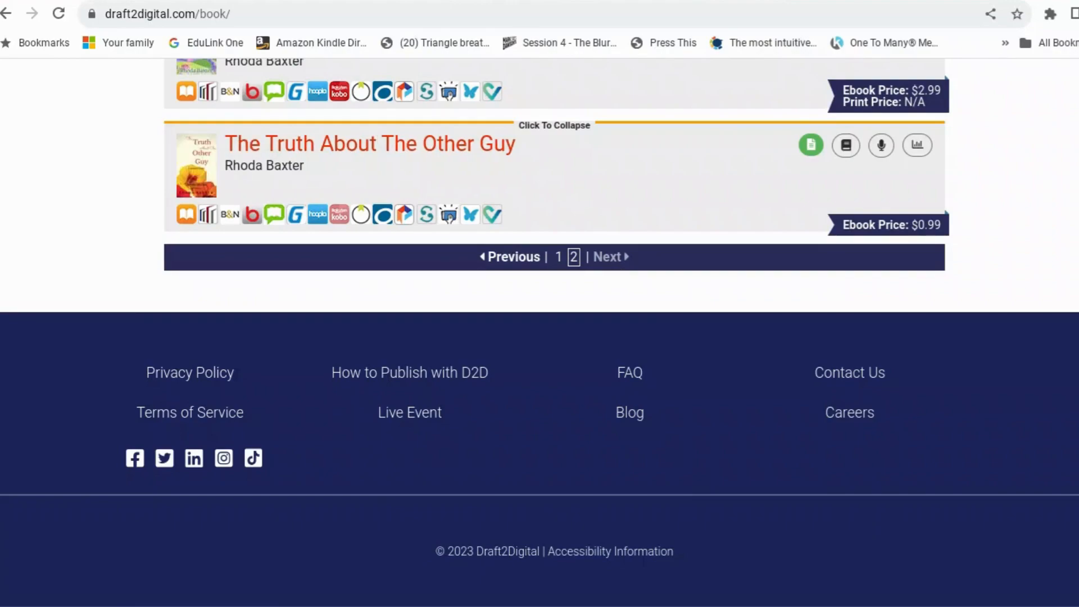
{"action": "scroll", "coordinate": [480, 181], "scroll_direction": "up", "scroll_amount": 10}
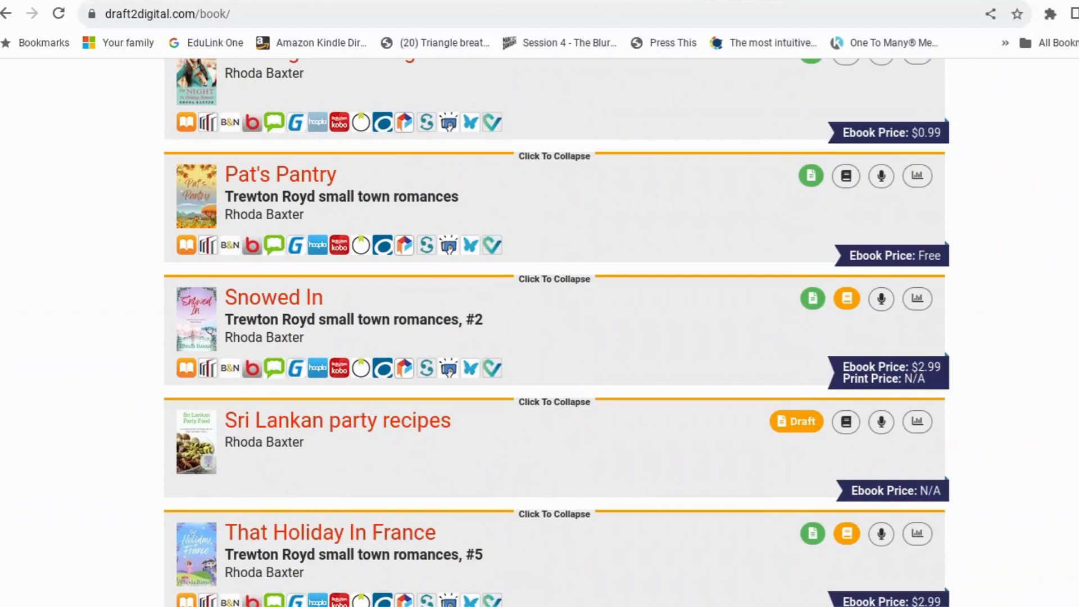
{"action": "left_click", "coordinate": [256, 297]}
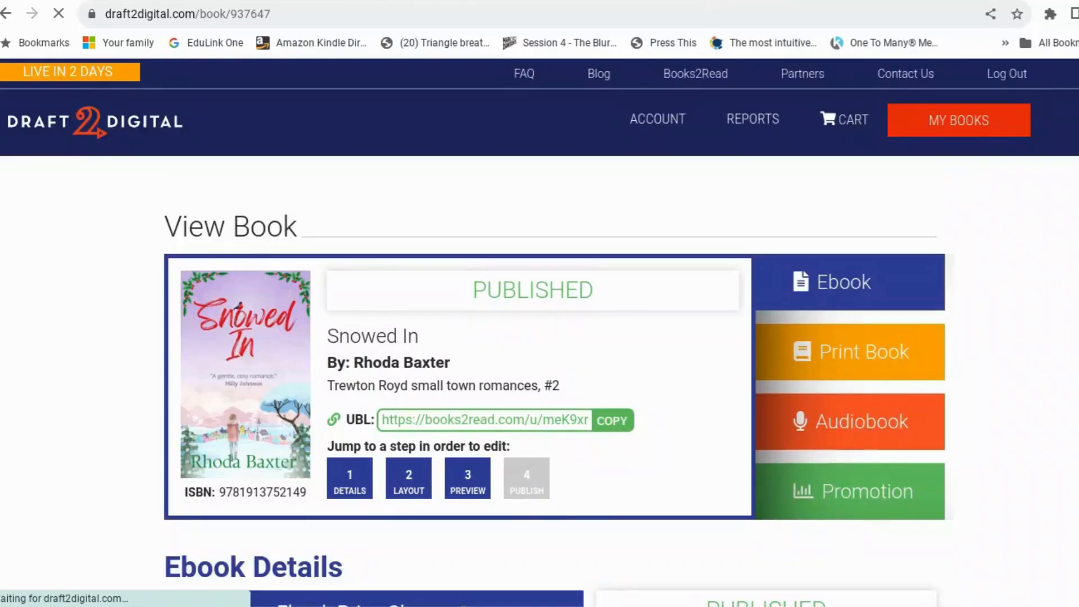
- Open the Details step of the Snowed In ebook and save it to continue to the layout
{"action": "left_click", "coordinate": [841, 291]}
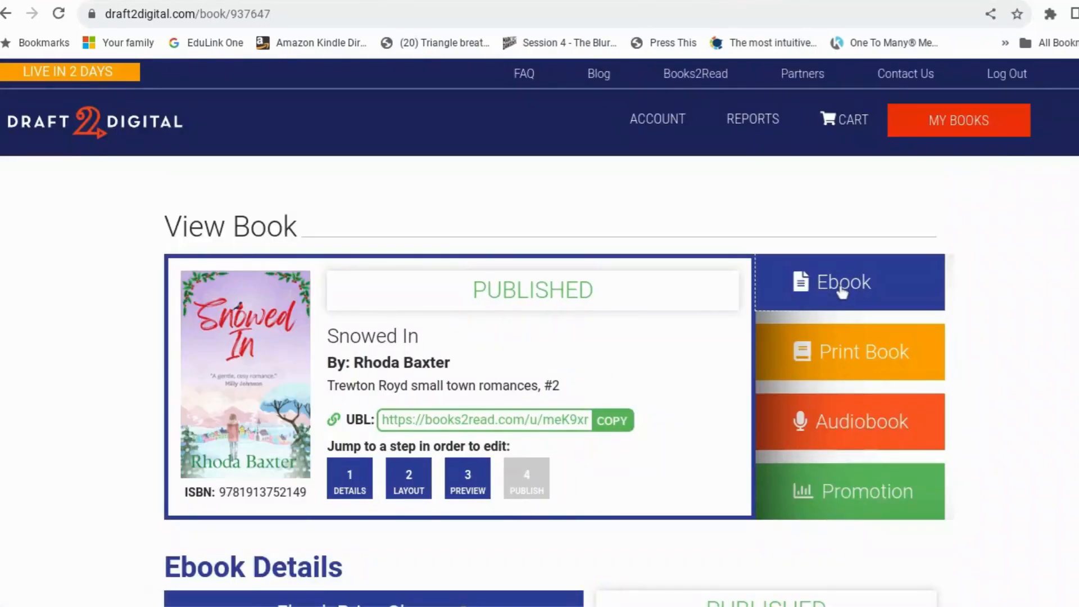
{"action": "scroll", "coordinate": [352, 419], "scroll_direction": "down", "scroll_amount": 1}
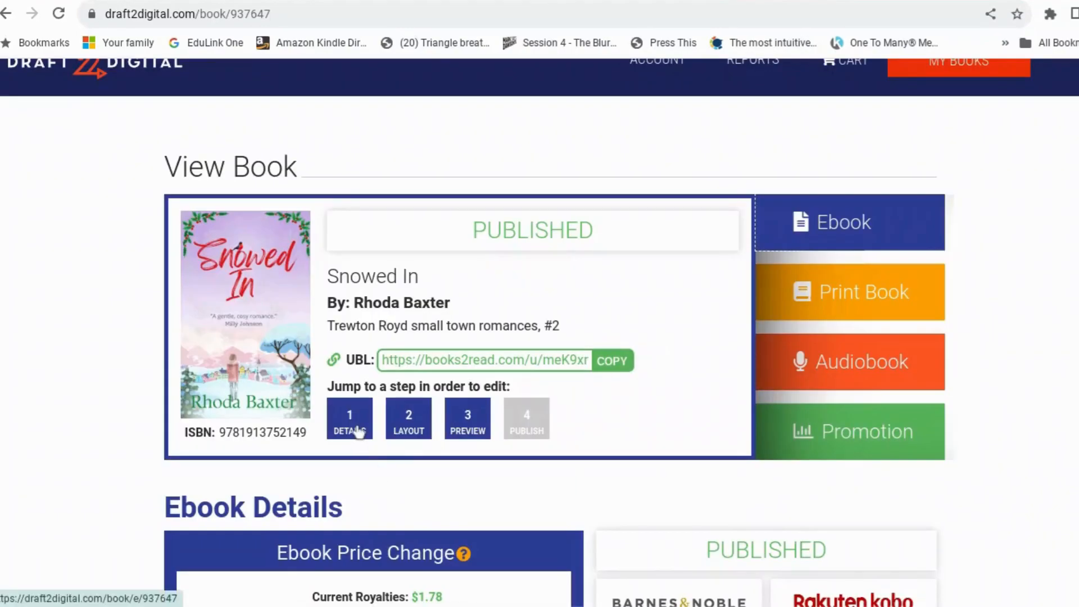
{"action": "left_click", "coordinate": [357, 432]}
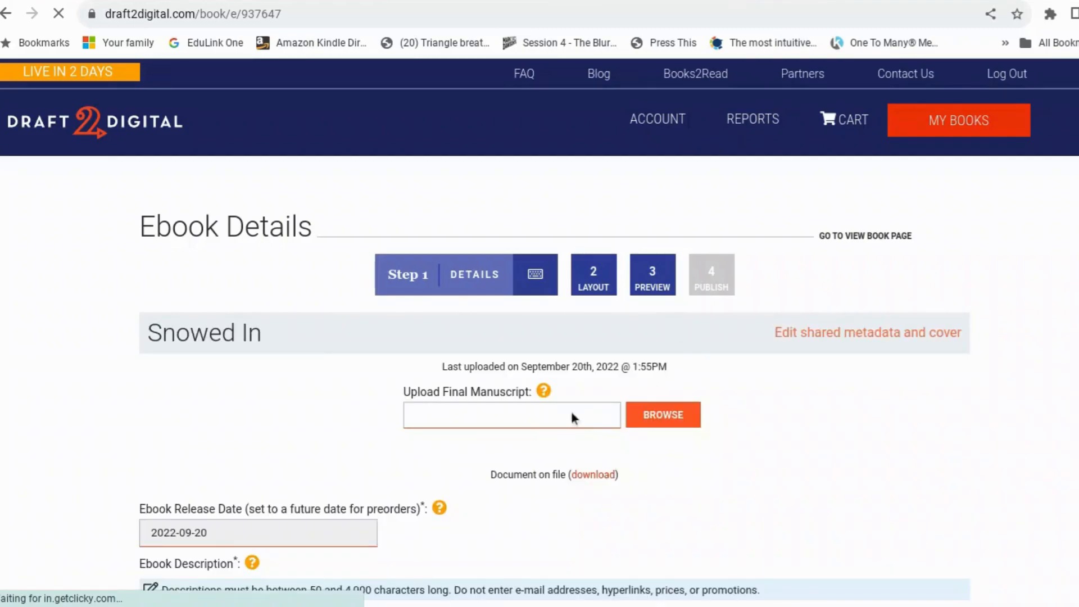
{"action": "scroll", "coordinate": [571, 417], "scroll_direction": "down", "scroll_amount": 10}
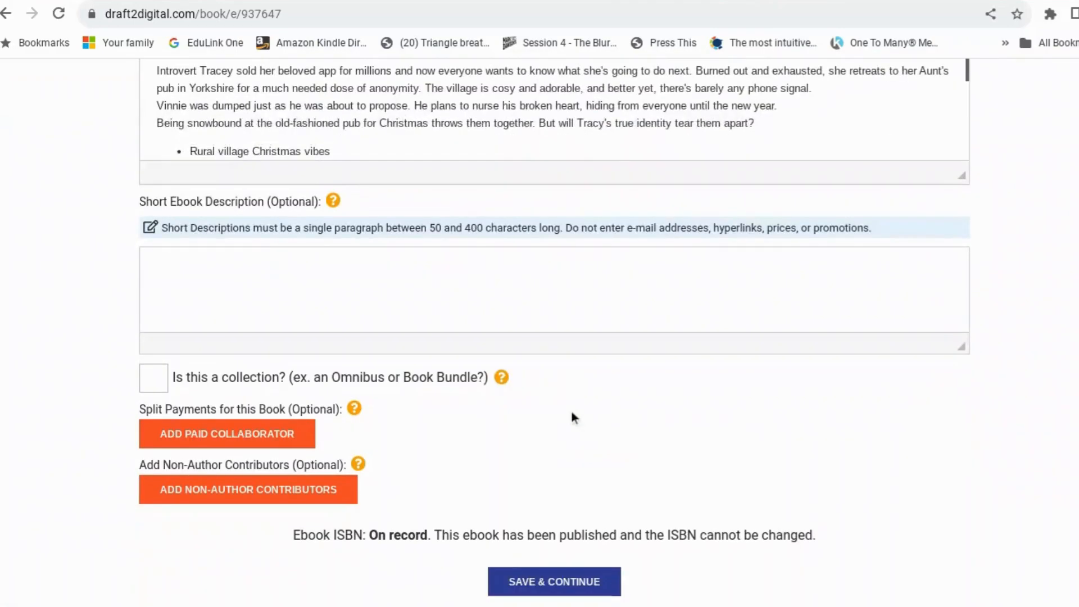
{"action": "scroll", "coordinate": [572, 417], "scroll_direction": "down", "scroll_amount": 2}
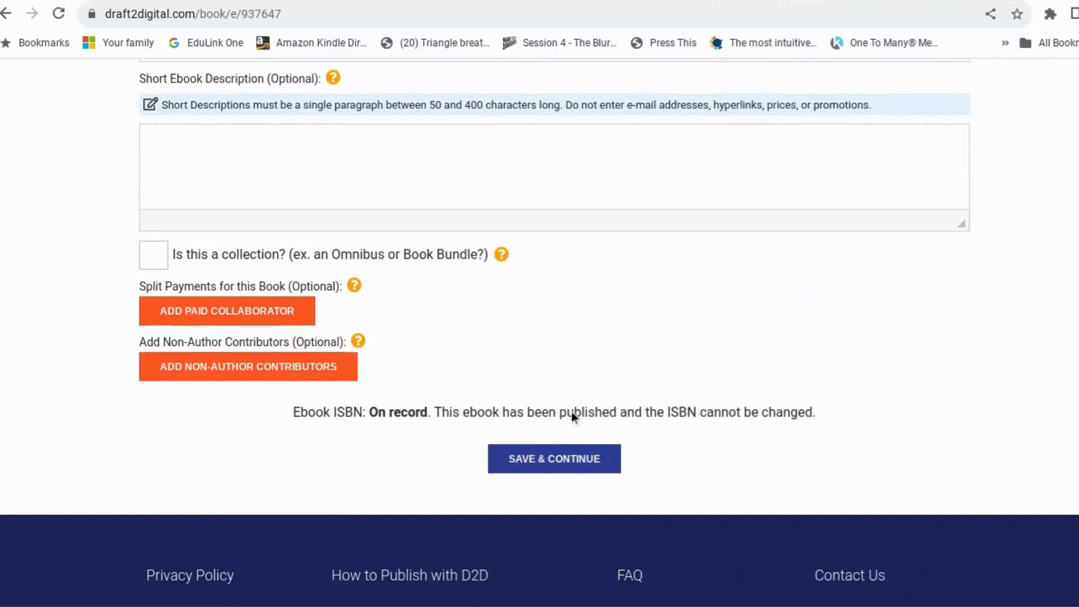
{"action": "left_click", "coordinate": [561, 470]}
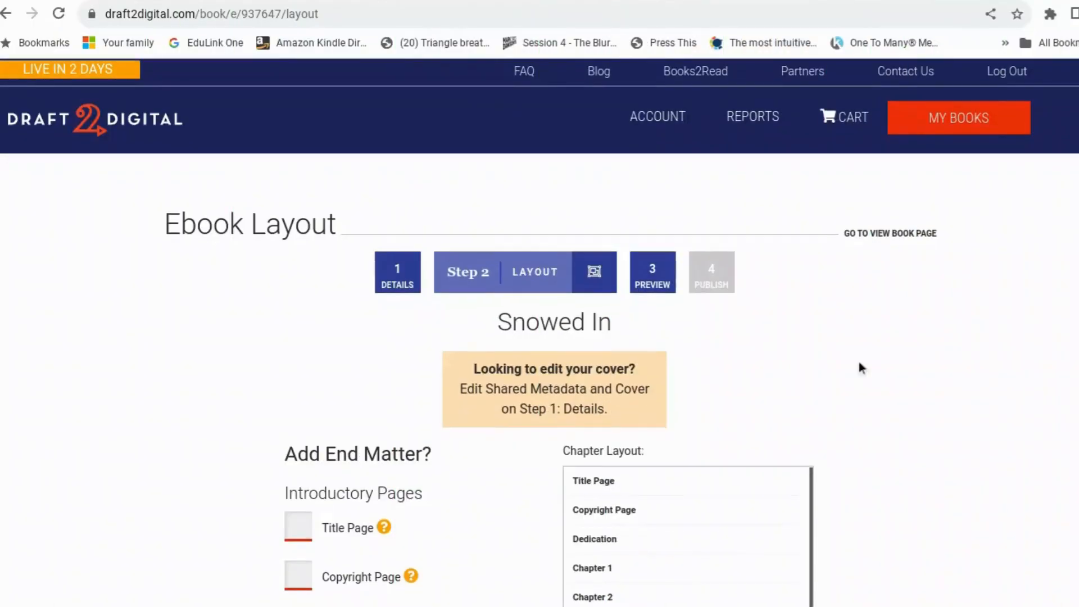
- Check the ebook's chapter layout and save it without adding end matter to continue to the preview
{"action": "scroll", "coordinate": [859, 361], "scroll_direction": "down", "scroll_amount": 5}
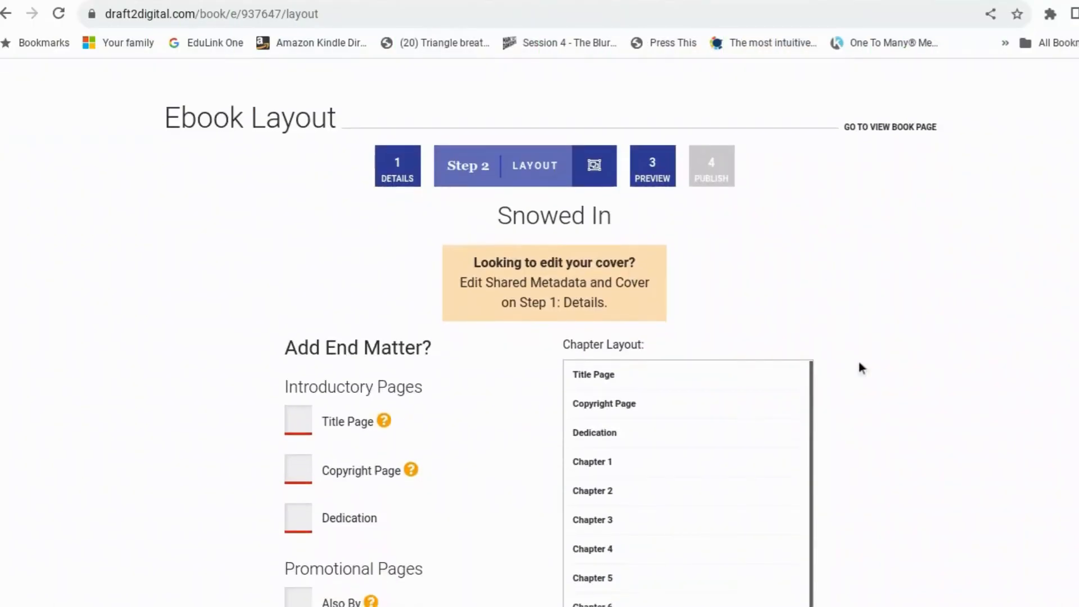
{"action": "scroll", "coordinate": [858, 363], "scroll_direction": "down", "scroll_amount": 3}
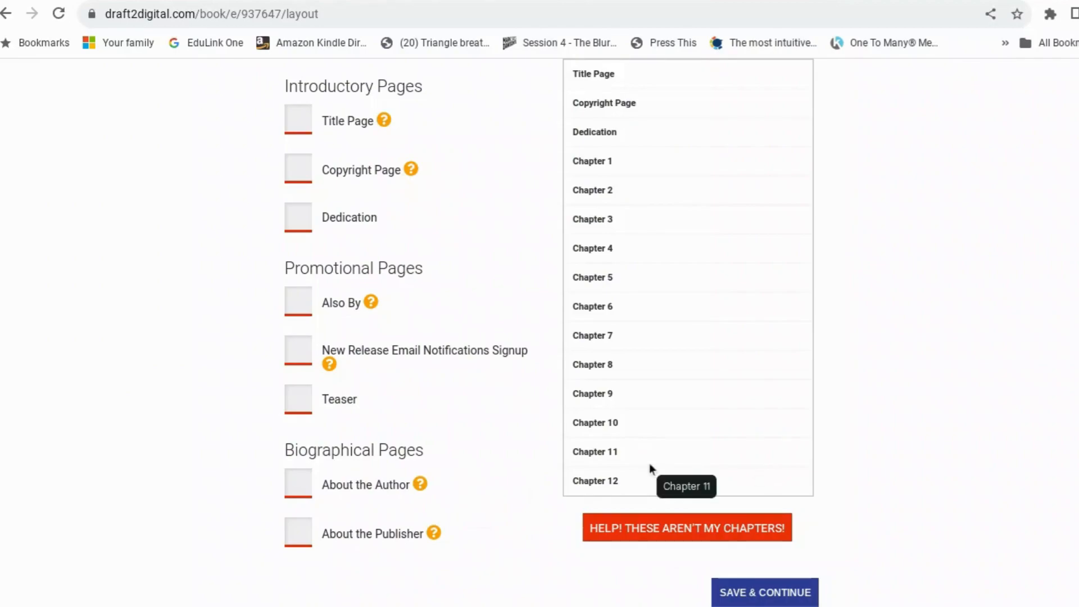
{"action": "scroll", "coordinate": [770, 489], "scroll_direction": "down", "scroll_amount": 1}
{"action": "left_click", "coordinate": [768, 592]}
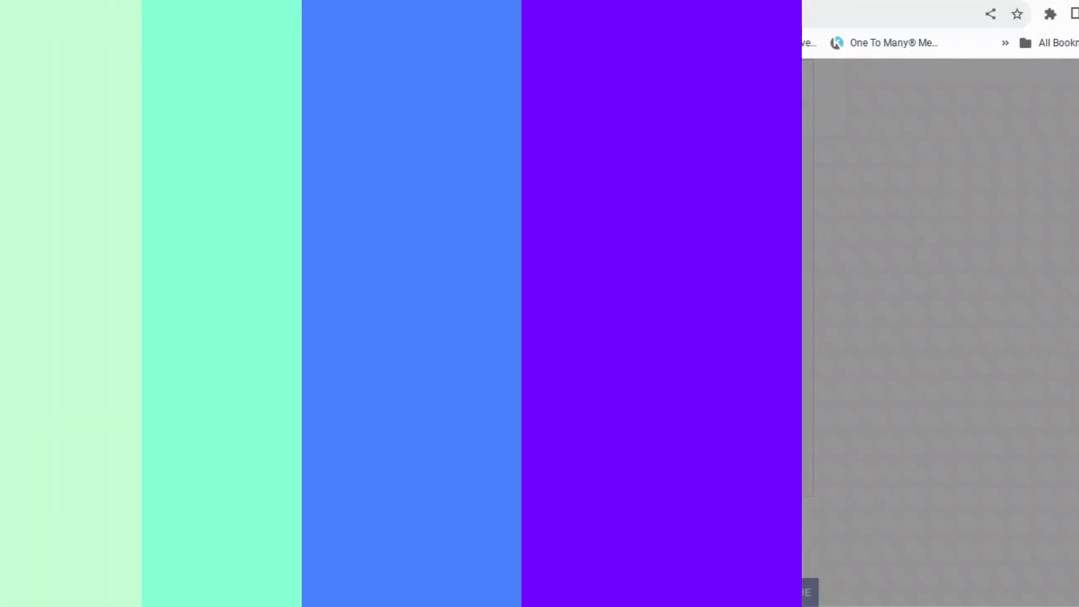
- Page the ebook preview forward from the Dedication to Chapter 1
{"action": "scroll", "coordinate": [659, 285], "scroll_direction": "down", "scroll_amount": 3}
{"action": "scroll", "coordinate": [660, 291], "scroll_direction": "down", "scroll_amount": 2}
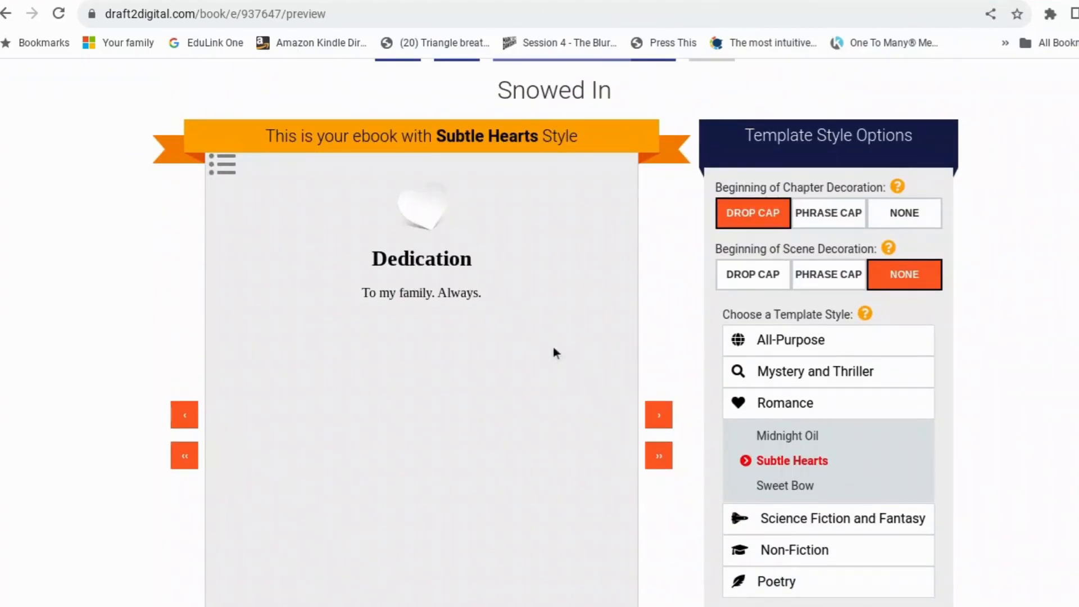
{"action": "left_click", "coordinate": [661, 415]}
{"action": "left_click", "coordinate": [661, 415]}
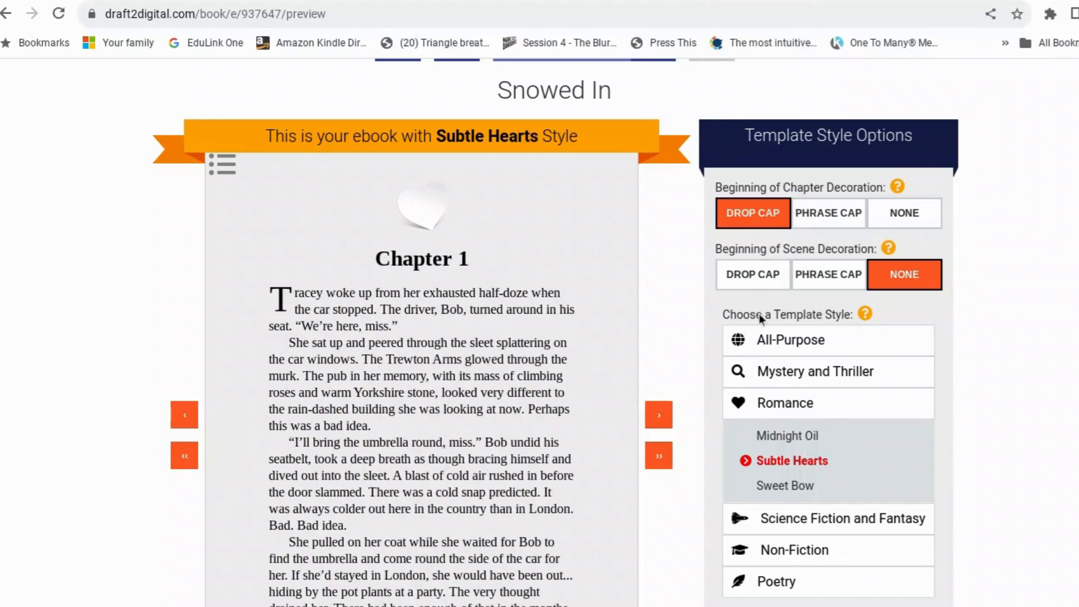
- Review the template style options and download the ebook preview as a PDF in the Subtle Hearts style
{"action": "scroll", "coordinate": [808, 289], "scroll_direction": "down", "scroll_amount": 4}
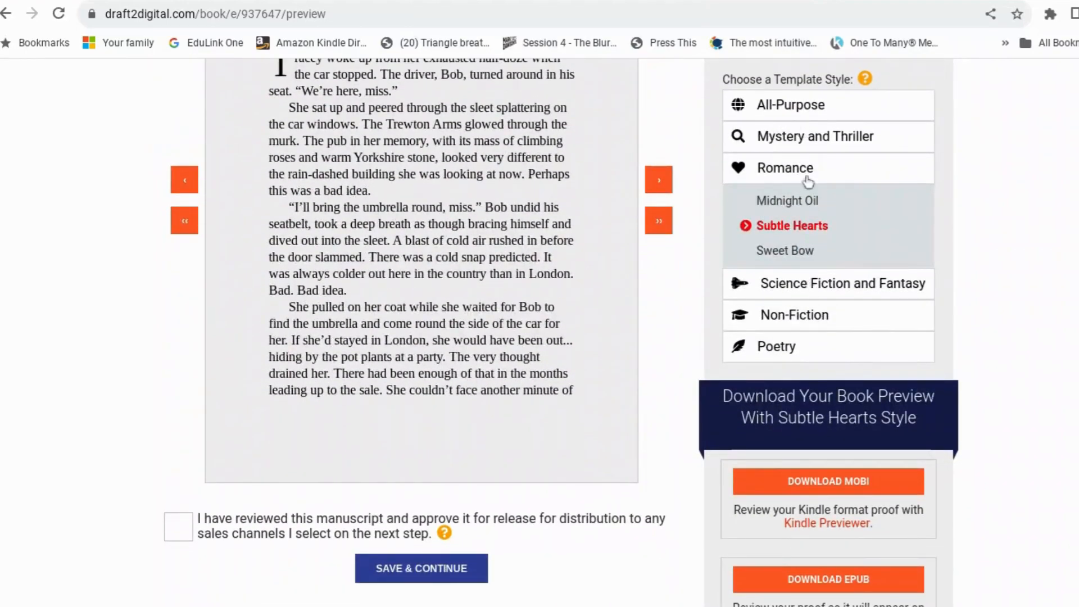
{"action": "scroll", "coordinate": [602, 184], "scroll_direction": "up", "scroll_amount": 1}
{"action": "scroll", "coordinate": [601, 184], "scroll_direction": "up", "scroll_amount": 2}
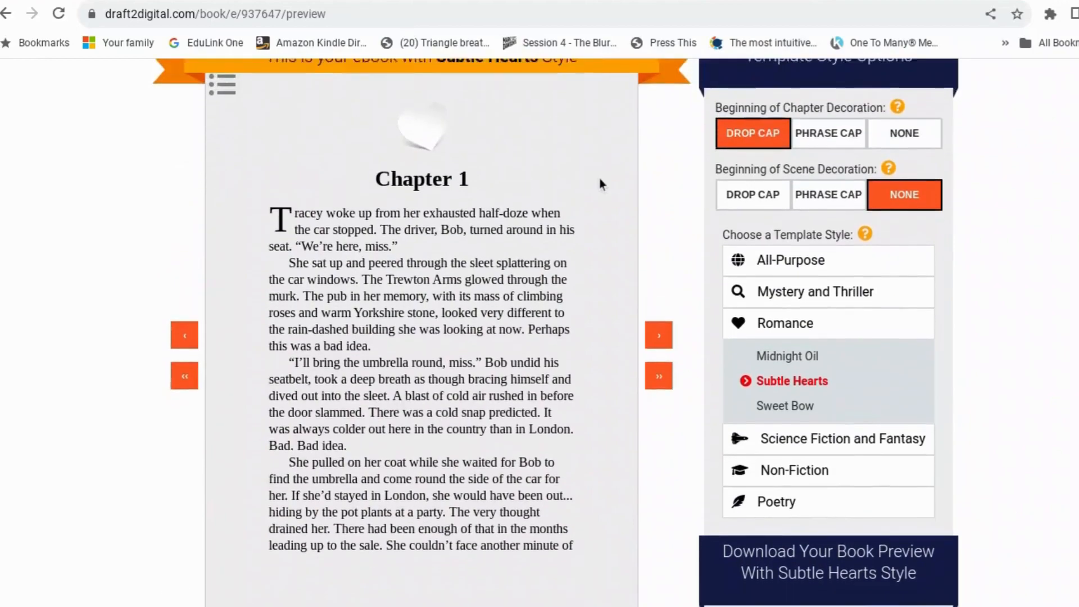
{"action": "scroll", "coordinate": [601, 184], "scroll_direction": "down", "scroll_amount": 4}
{"action": "scroll", "coordinate": [601, 184], "scroll_direction": "down", "scroll_amount": 1}
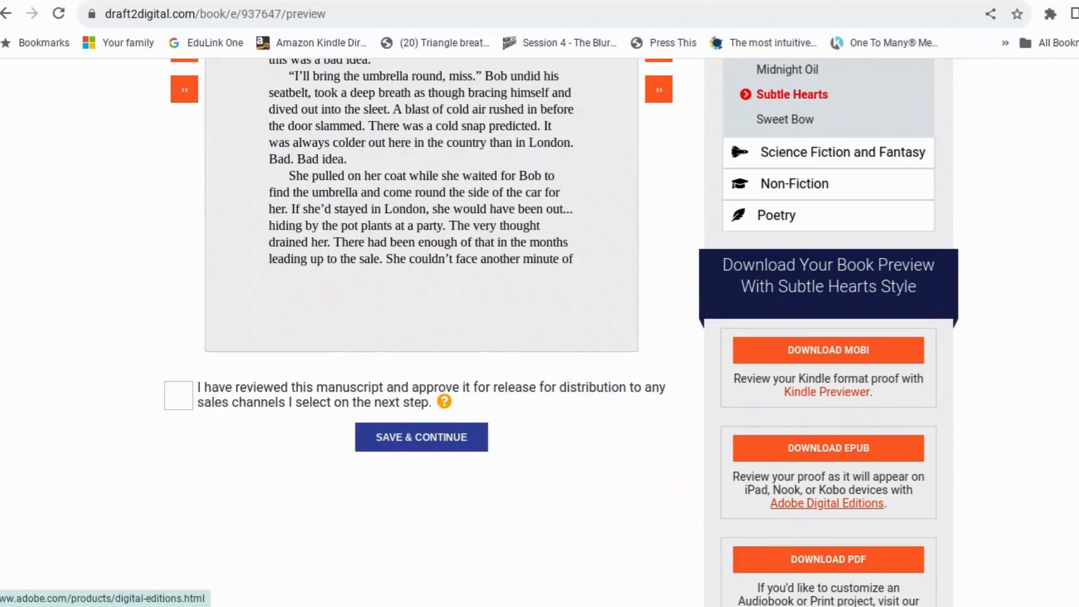
{"action": "scroll", "coordinate": [707, 450], "scroll_direction": "down", "scroll_amount": 2}
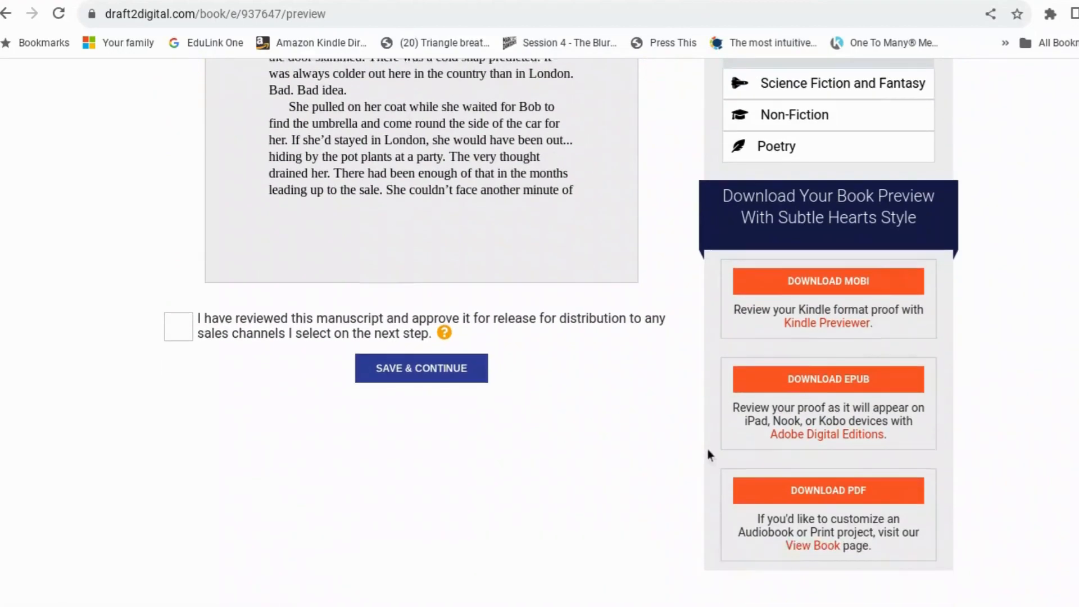
{"action": "left_click", "coordinate": [829, 489]}
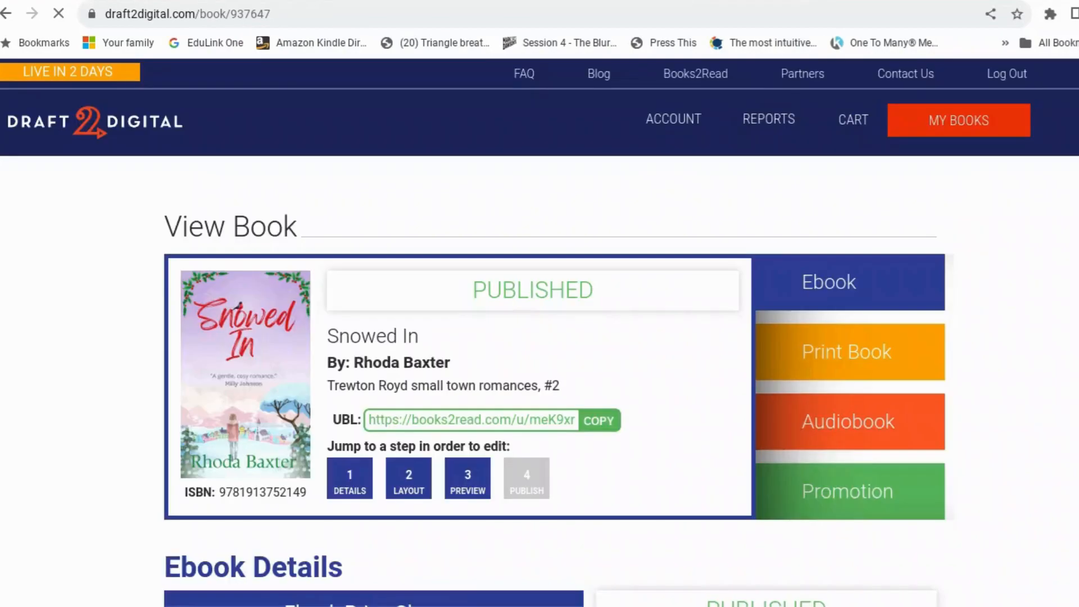
- Open the Details step of the Snowed In print book and save it to continue to the inside layout
{"action": "left_click", "coordinate": [899, 363]}
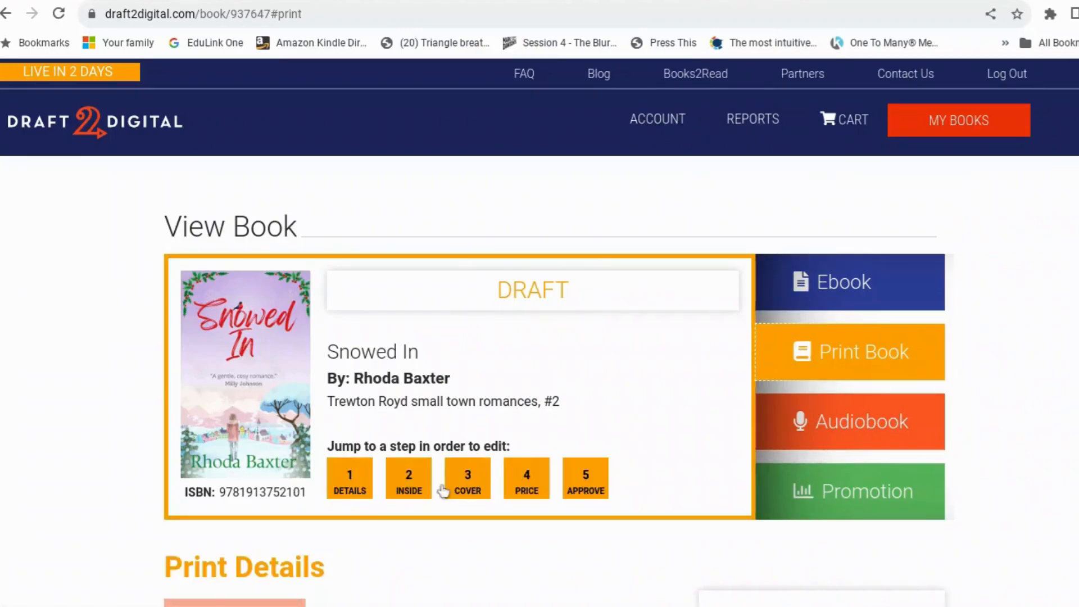
{"action": "left_click", "coordinate": [354, 483]}
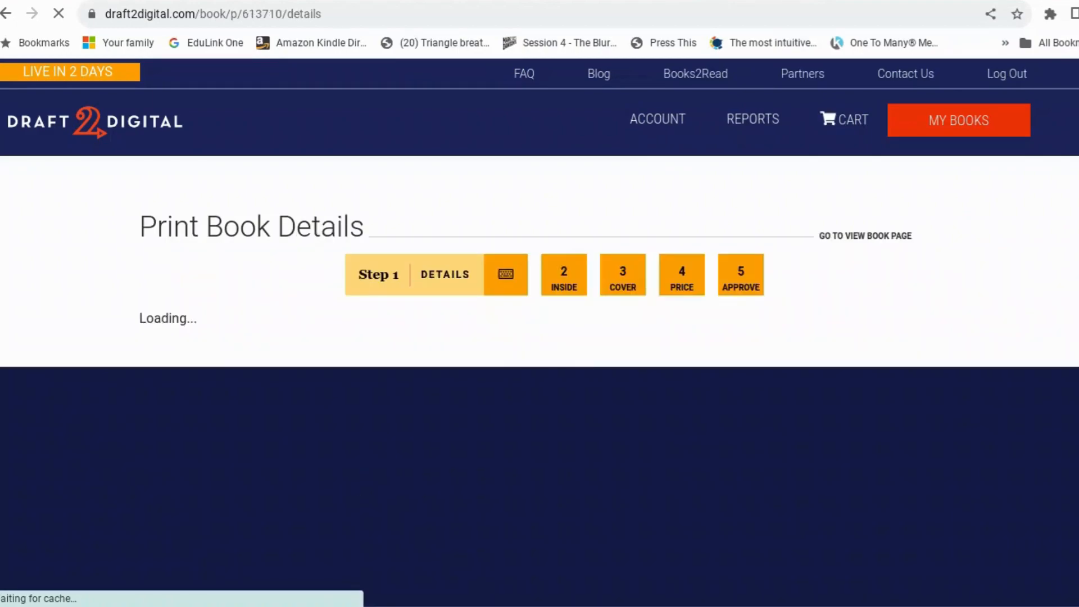
{"action": "scroll", "coordinate": [526, 360], "scroll_direction": "down", "scroll_amount": 2}
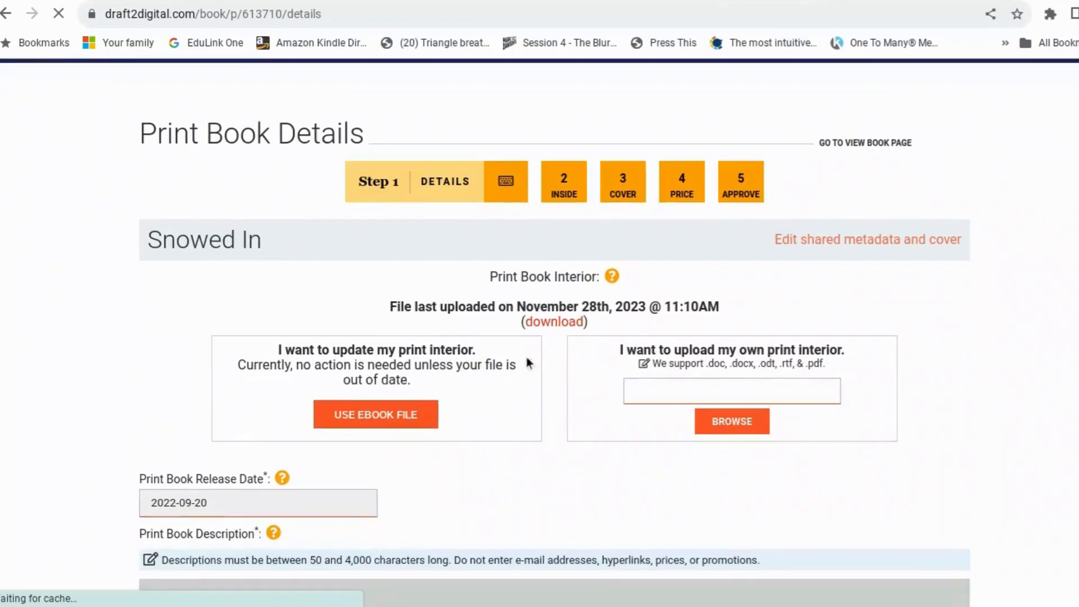
{"action": "scroll", "coordinate": [683, 379], "scroll_direction": "down", "scroll_amount": 3}
{"action": "scroll", "coordinate": [681, 379], "scroll_direction": "down", "scroll_amount": 8}
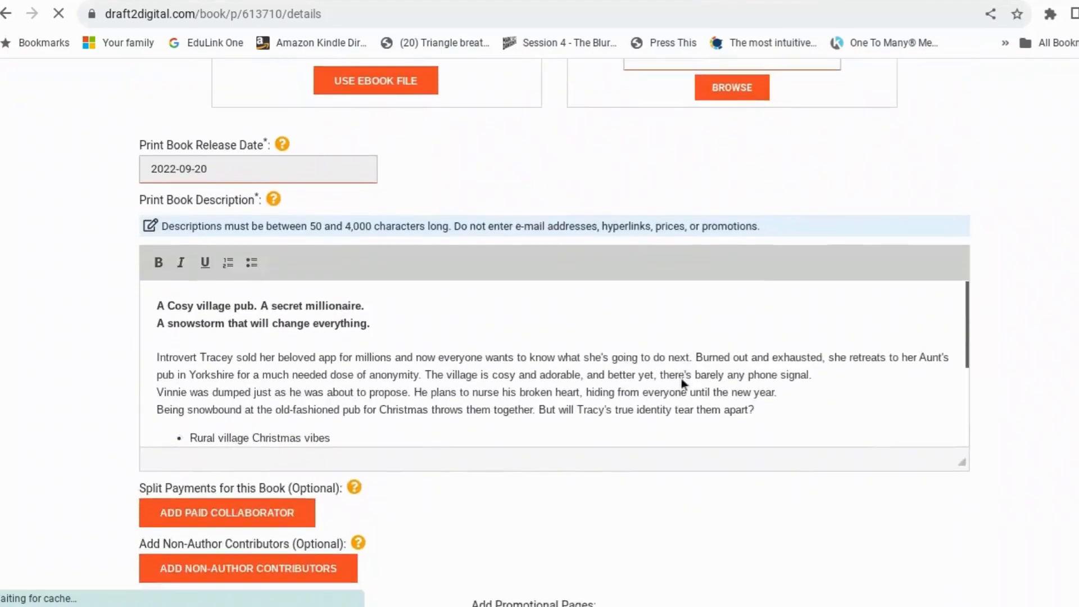
{"action": "scroll", "coordinate": [681, 379], "scroll_direction": "down", "scroll_amount": 7}
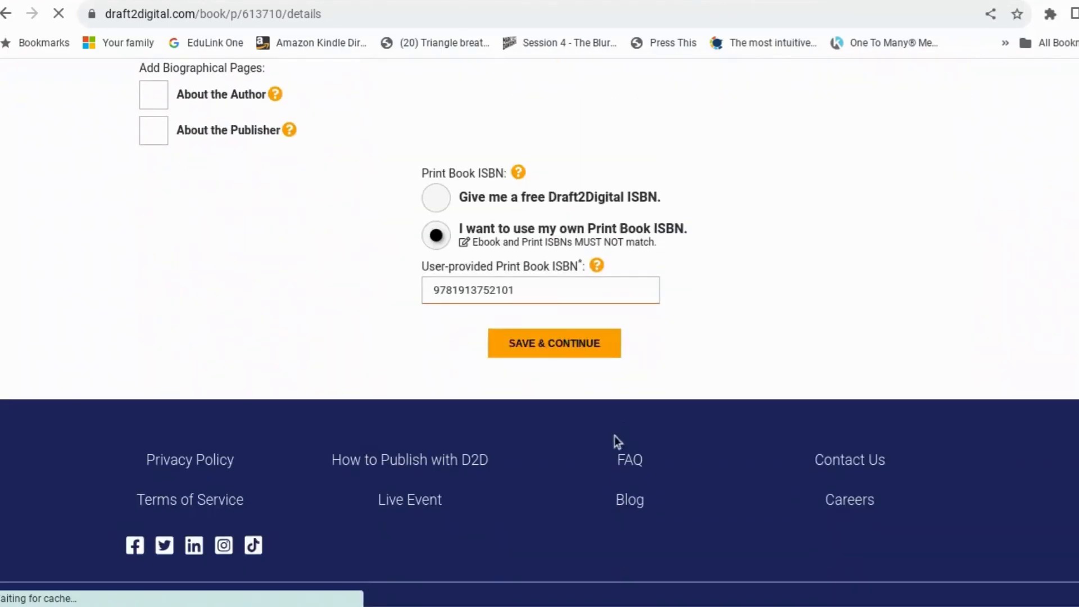
{"action": "left_click", "coordinate": [599, 345]}
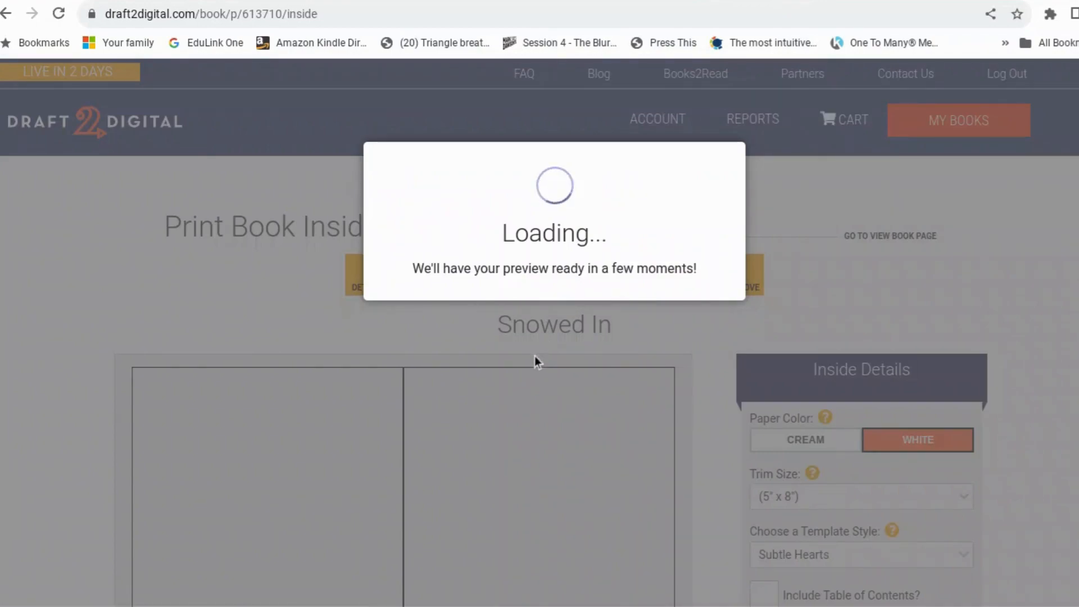
{"action": "scroll", "coordinate": [635, 337], "scroll_direction": "down", "scroll_amount": 3}
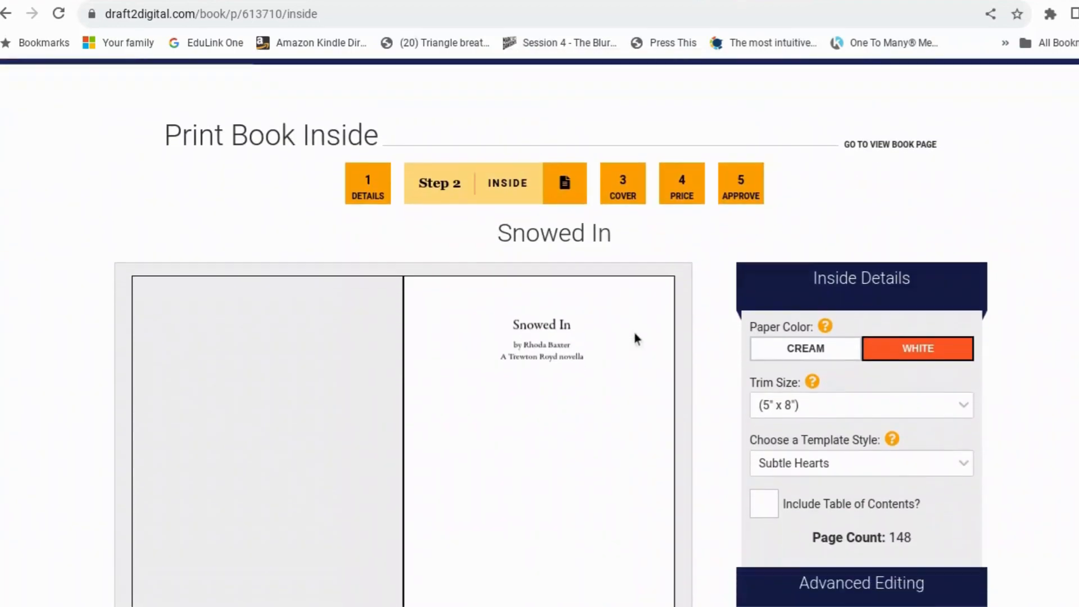
- Keep the print book's trim size at 5" x 8" and set the chapter page number location to None, with normal page numbers at Top
{"action": "left_click", "coordinate": [888, 304]}
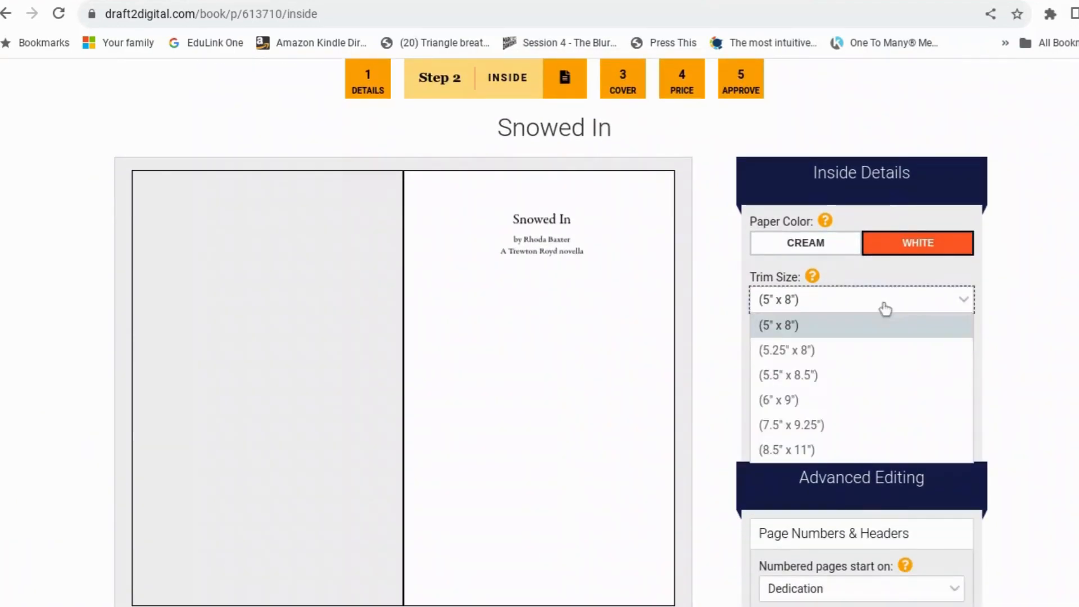
{"action": "left_click", "coordinate": [860, 323]}
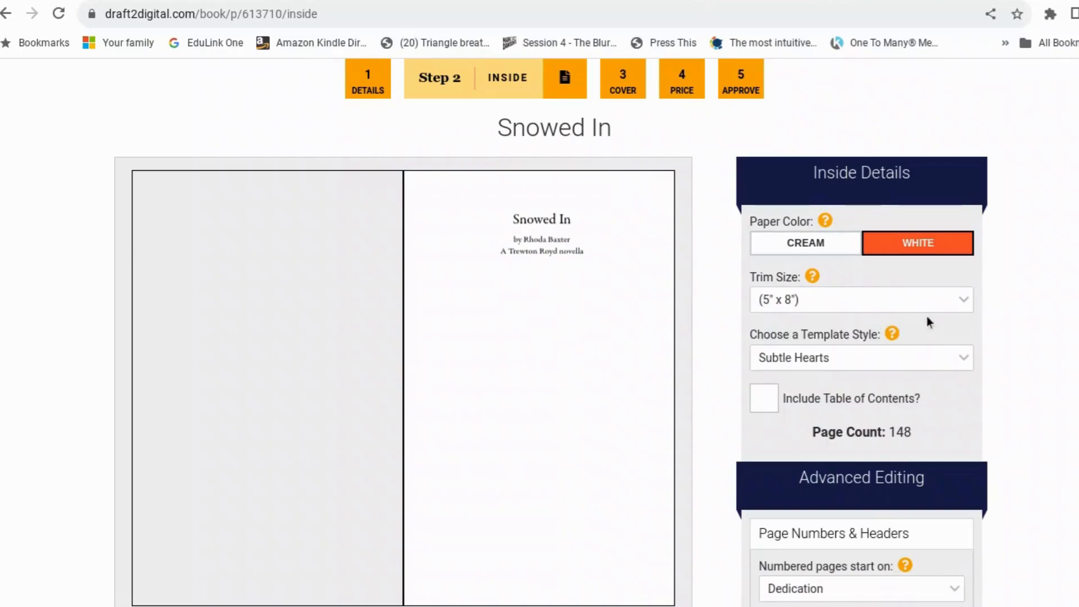
{"action": "scroll", "coordinate": [925, 314], "scroll_direction": "down", "scroll_amount": 5}
{"action": "scroll", "coordinate": [925, 314], "scroll_direction": "down", "scroll_amount": 2}
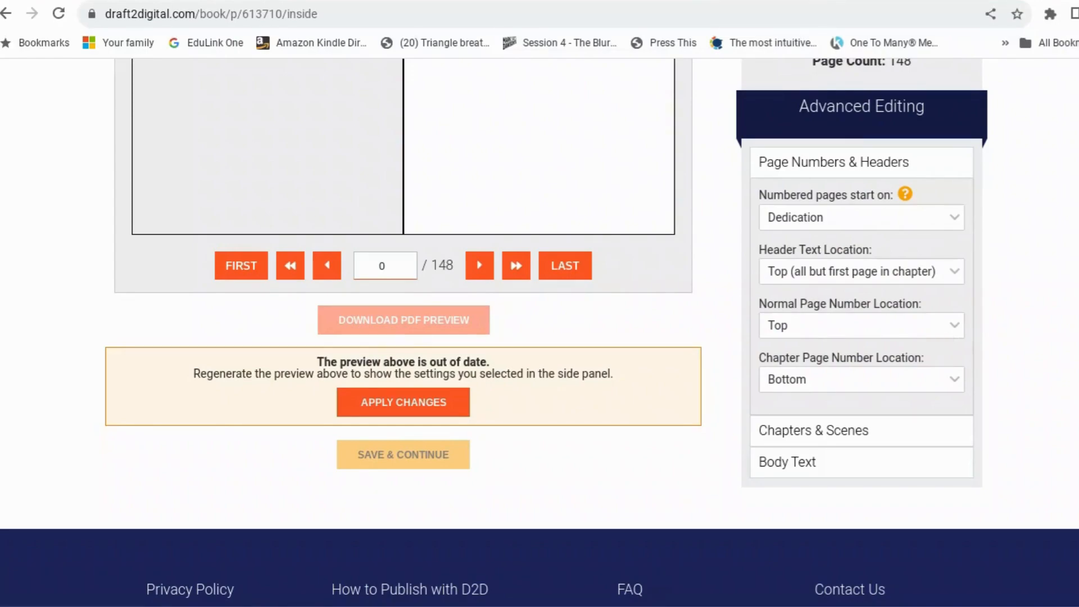
{"action": "left_click", "coordinate": [946, 386]}
{"action": "left_click", "coordinate": [948, 387]}
{"action": "left_click", "coordinate": [947, 387]}
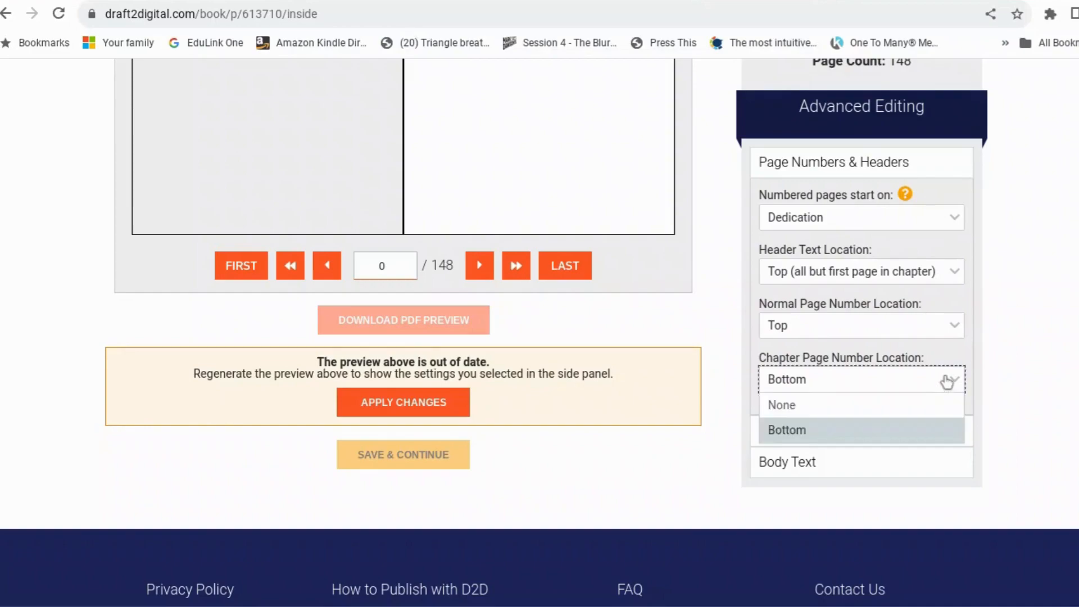
{"action": "left_click", "coordinate": [916, 412]}
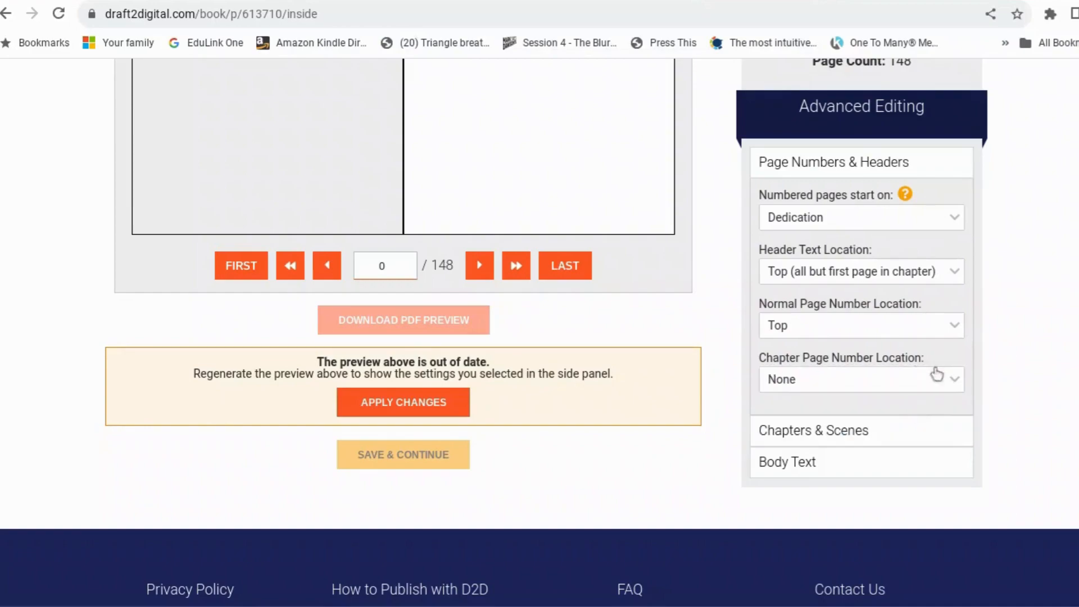
{"action": "left_click", "coordinate": [955, 334]}
{"action": "left_click", "coordinate": [955, 334]}
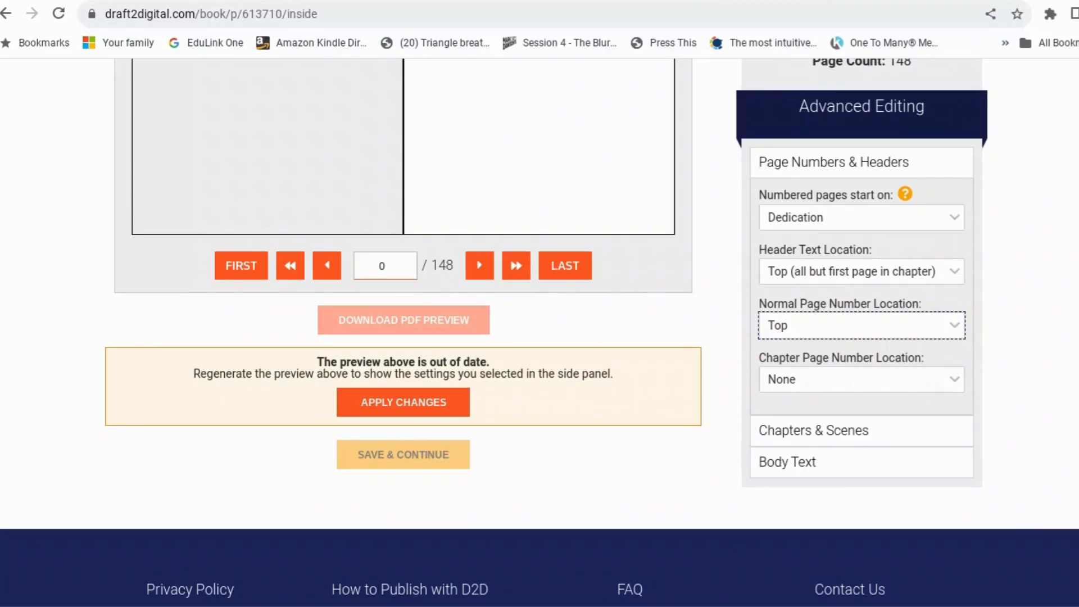
- Check the body text options, set all chapters to start on the right side, and apply the changes to the print preview
{"action": "scroll", "coordinate": [954, 275], "scroll_direction": "down", "scroll_amount": 1}
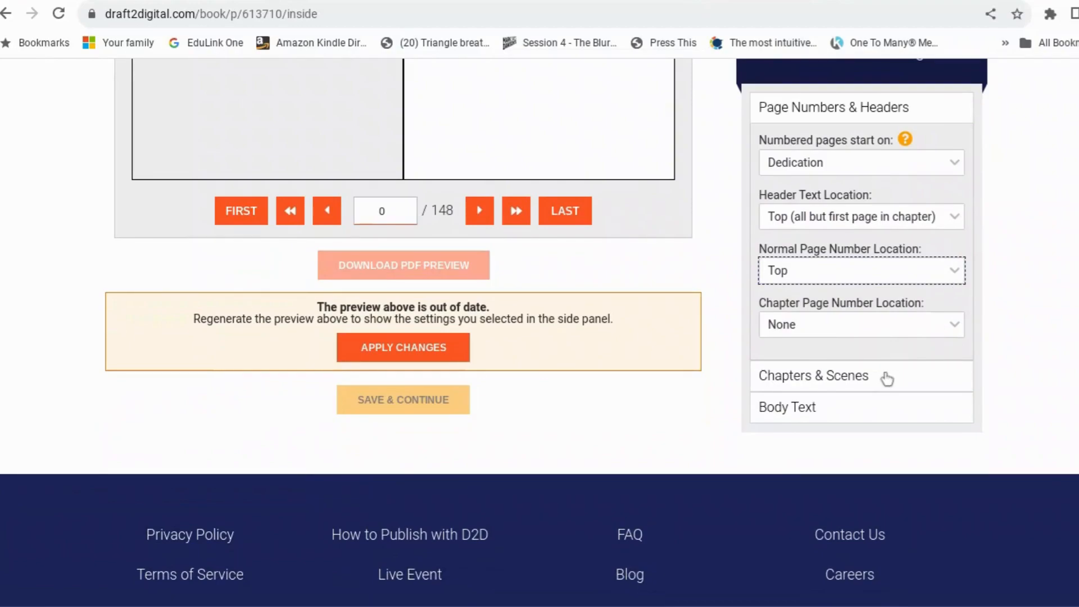
{"action": "left_click", "coordinate": [872, 404]}
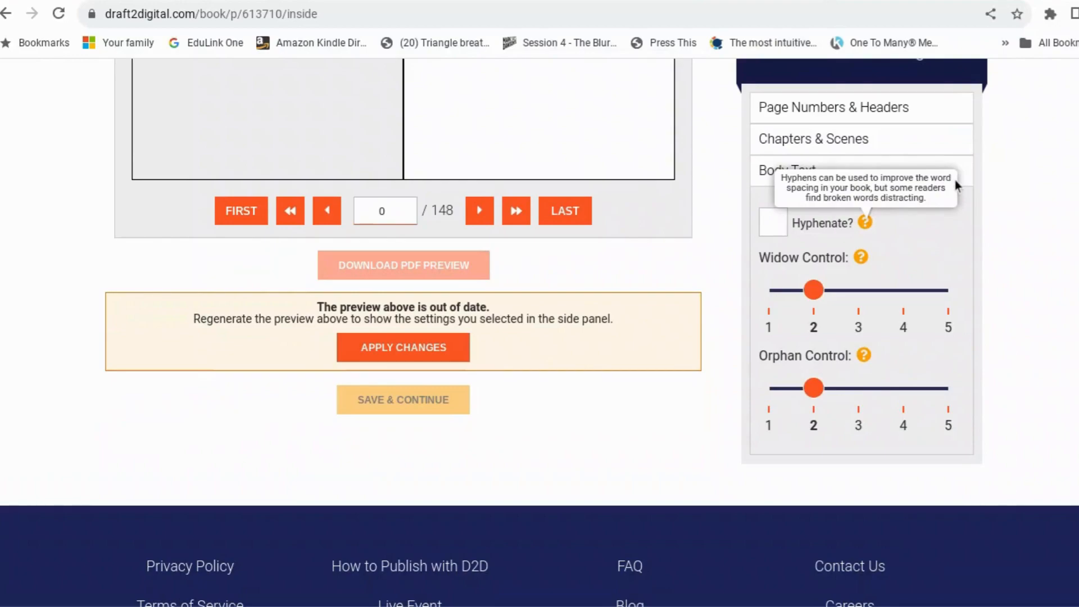
{"action": "left_click", "coordinate": [917, 144]}
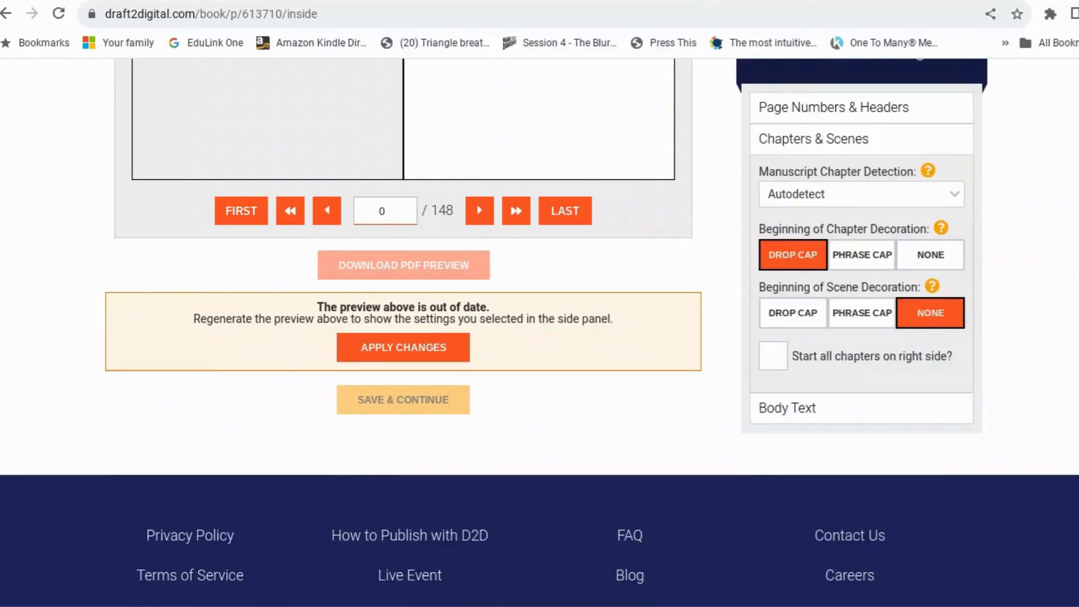
{"action": "left_click", "coordinate": [773, 362]}
{"action": "left_click", "coordinate": [445, 351]}
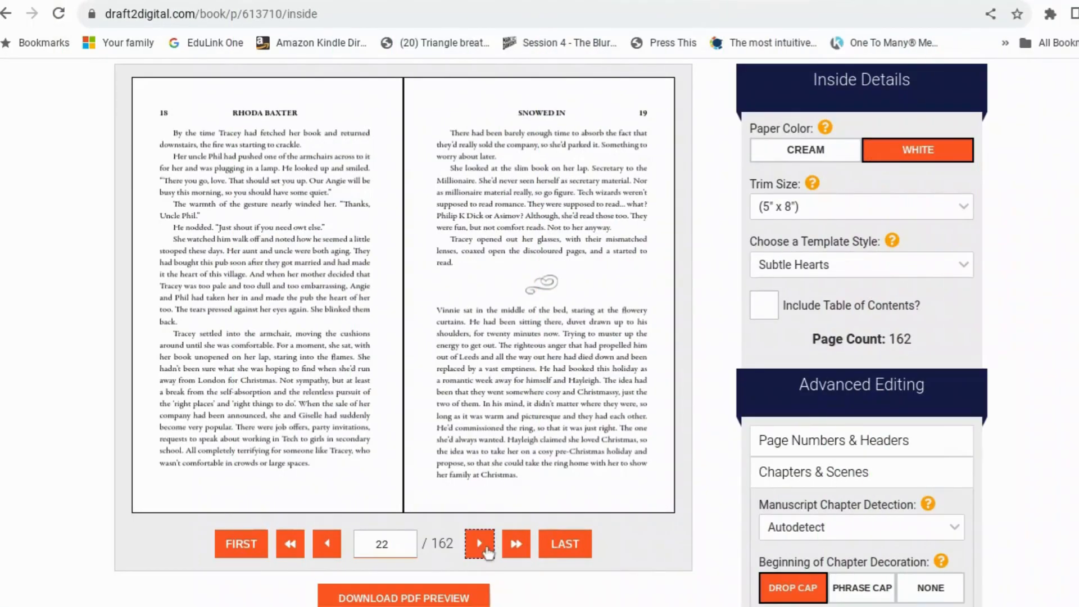
- Page the regenerated print preview back from page 22 to the opening of Chapter 1
{"action": "left_click", "coordinate": [325, 544]}
{"action": "left_click", "coordinate": [330, 548]}
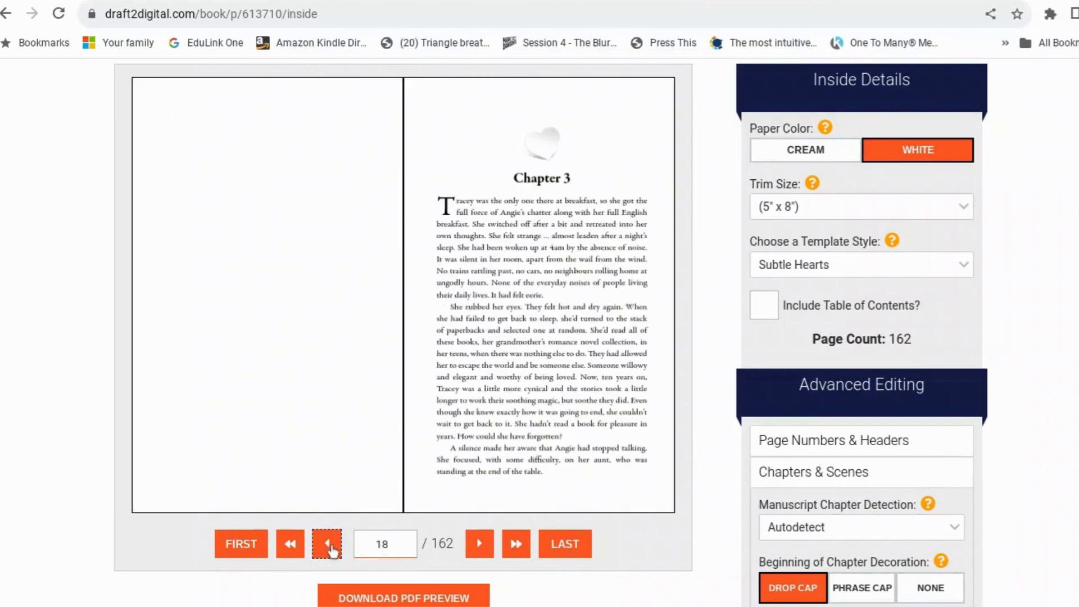
{"action": "left_click", "coordinate": [330, 548]}
{"action": "left_click", "coordinate": [330, 548]}
{"action": "left_click", "coordinate": [331, 548]}
{"action": "left_click", "coordinate": [330, 548]}
{"action": "left_click", "coordinate": [330, 548]}
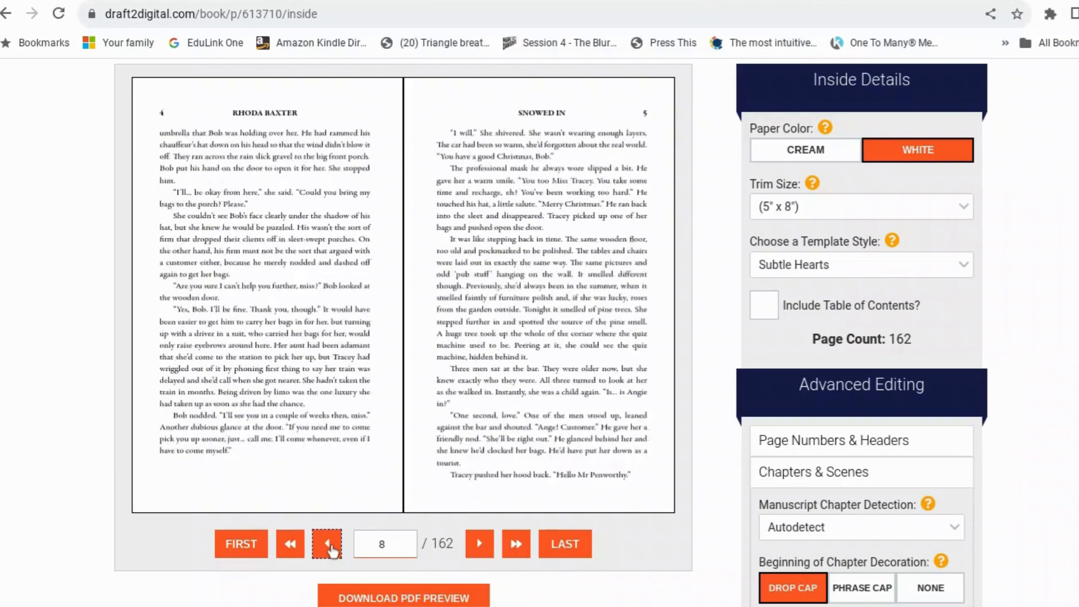
{"action": "left_click", "coordinate": [331, 548]}
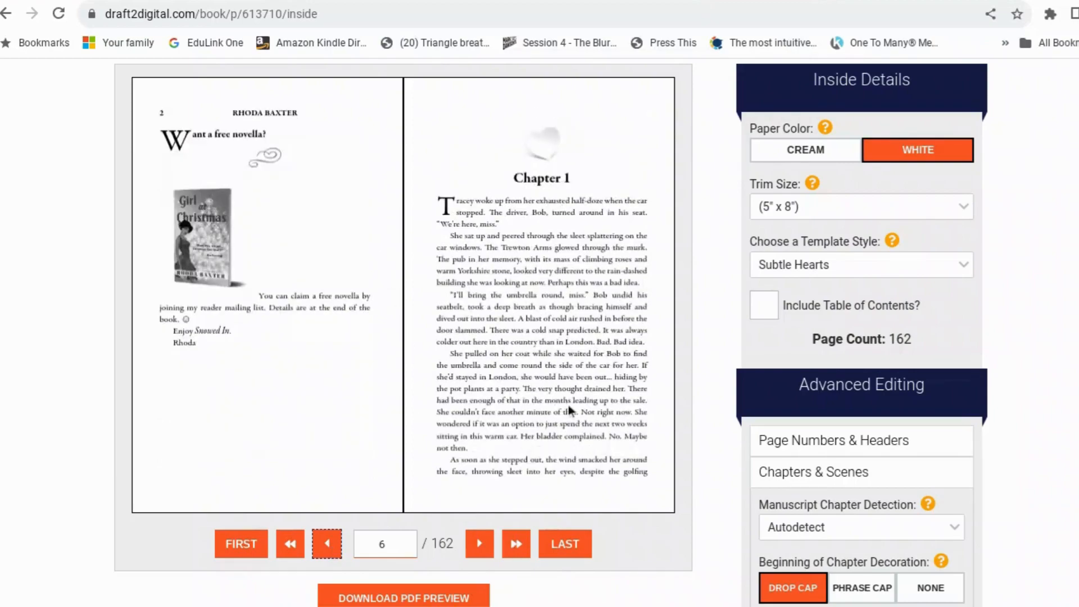
- Jump to the last page of the print preview and page back through the end matter to page 144
{"action": "scroll", "coordinate": [569, 405], "scroll_direction": "down", "scroll_amount": 3}
{"action": "scroll", "coordinate": [570, 487], "scroll_direction": "down", "scroll_amount": 1}
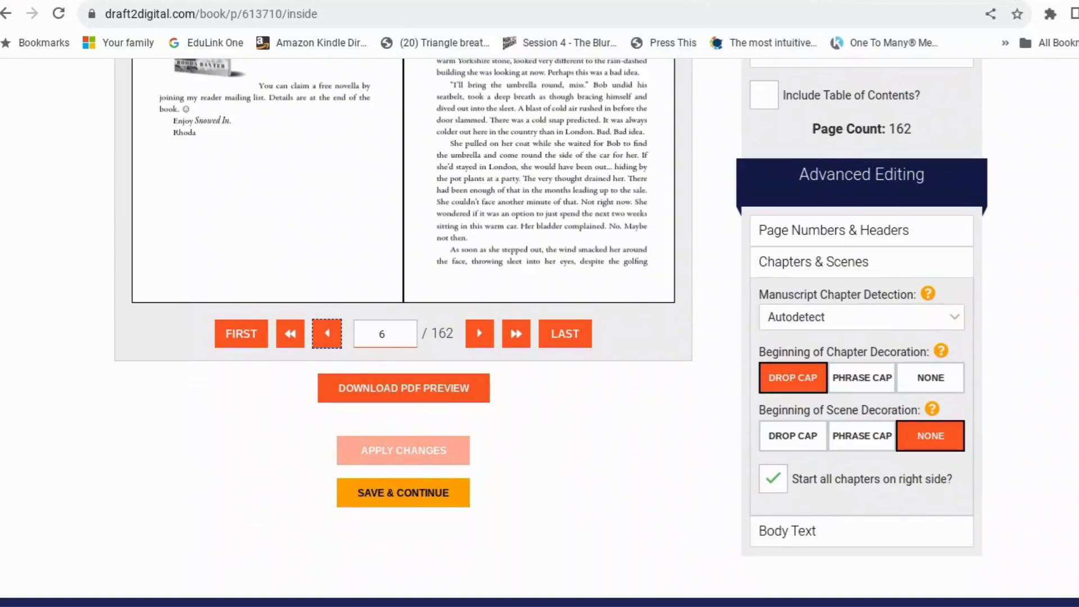
{"action": "left_click", "coordinate": [562, 336]}
{"action": "scroll", "coordinate": [579, 298], "scroll_direction": "up", "scroll_amount": 3}
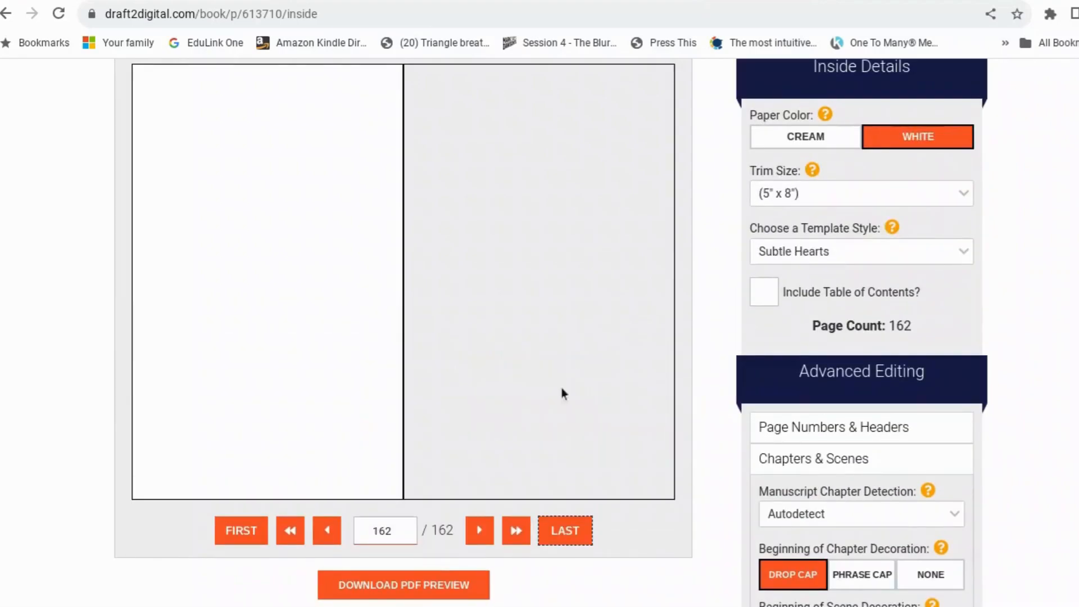
{"action": "left_click", "coordinate": [328, 531]}
{"action": "left_click", "coordinate": [327, 531]}
{"action": "left_click", "coordinate": [327, 531]}
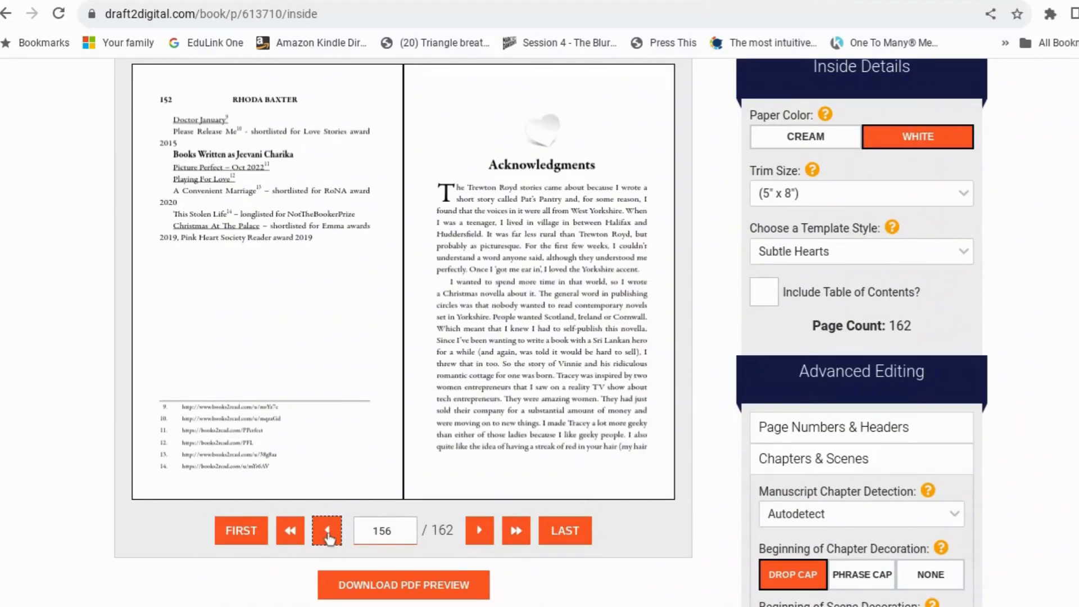
{"action": "left_click", "coordinate": [327, 531]}
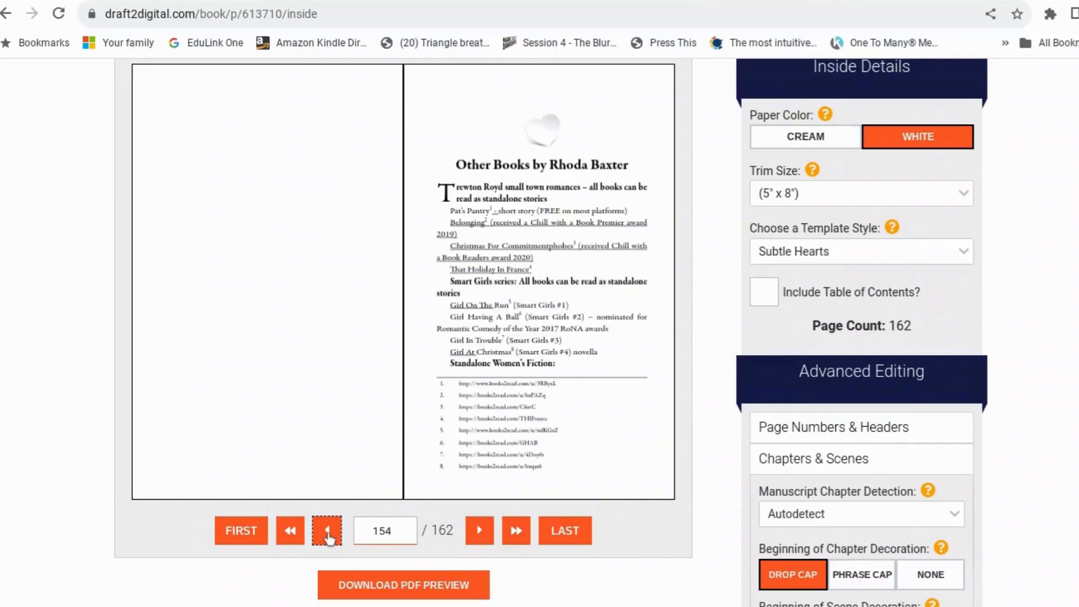
{"action": "left_click", "coordinate": [327, 532]}
{"action": "left_click", "coordinate": [327, 531]}
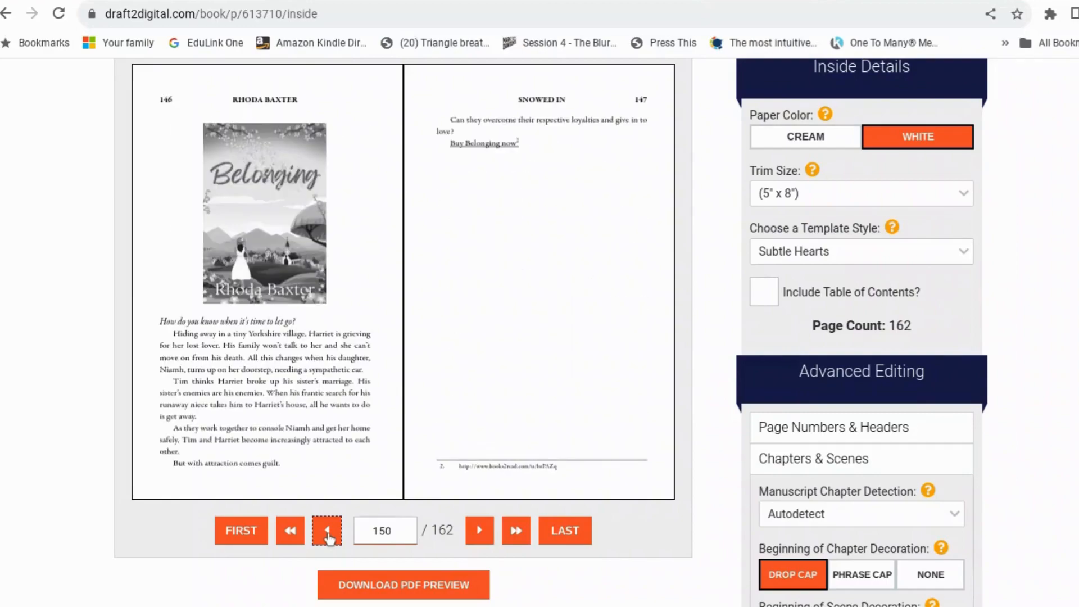
{"action": "left_click", "coordinate": [327, 534]}
{"action": "left_click", "coordinate": [327, 537]}
{"action": "left_click", "coordinate": [326, 535]}
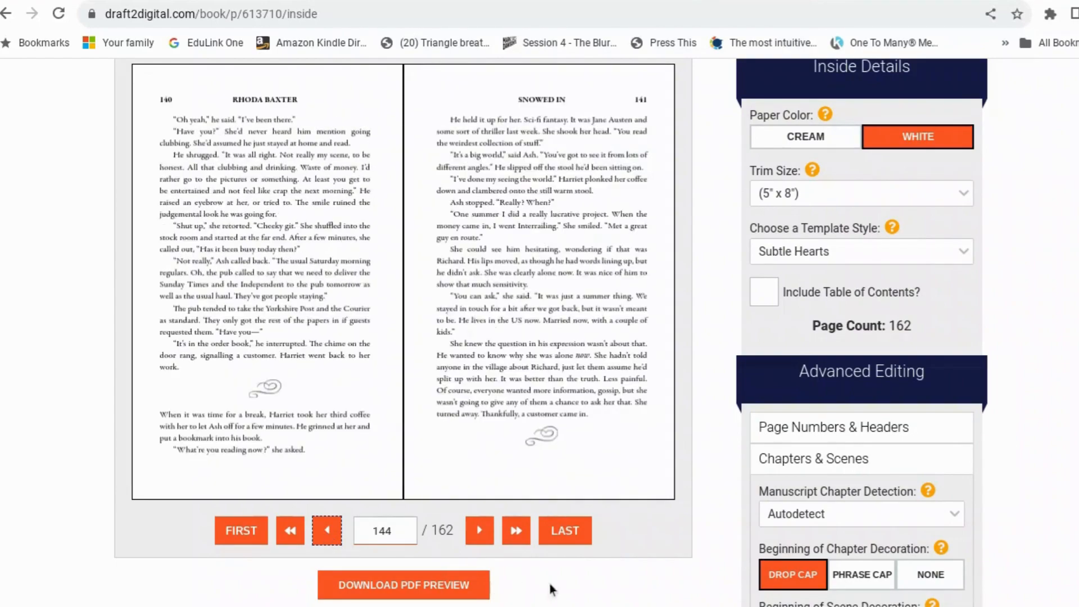
- Download the print book's PDF preview and save it as Snowed-In (2).pdf in the 08 Snowed In folder
{"action": "scroll", "coordinate": [532, 569], "scroll_direction": "down", "scroll_amount": 2}
{"action": "left_click", "coordinate": [460, 473]}
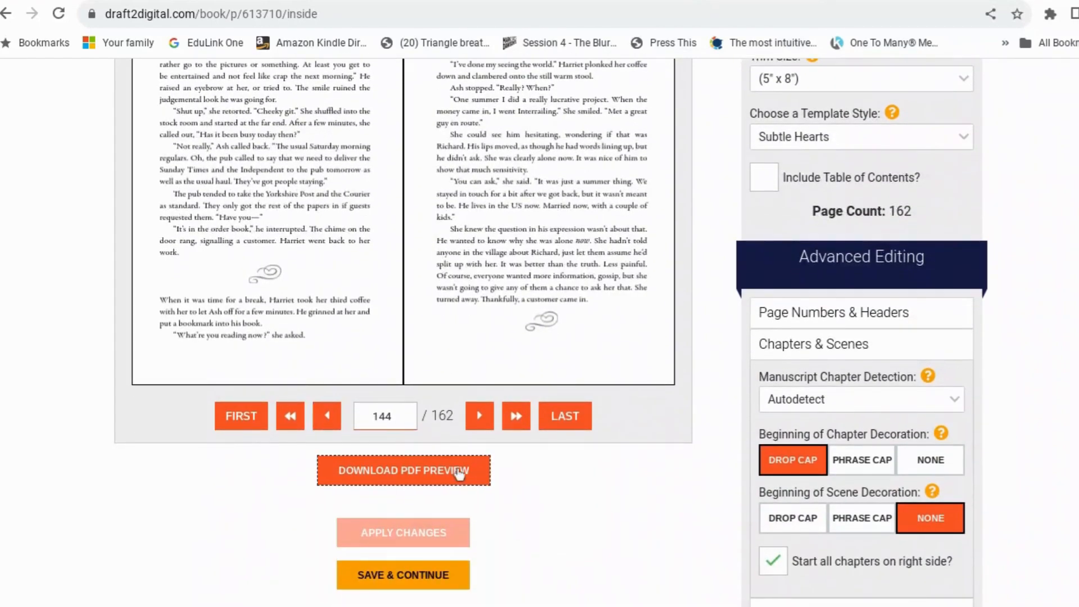
{"action": "left_click", "coordinate": [644, 515]}
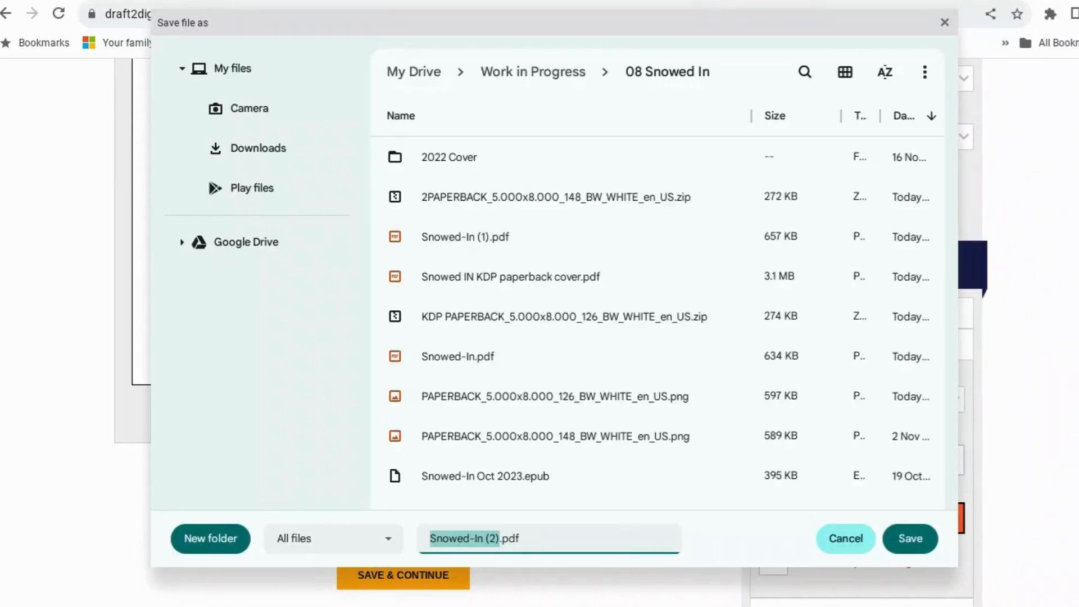
{"action": "left_click", "coordinate": [910, 540]}
{"action": "left_click", "coordinate": [907, 538]}
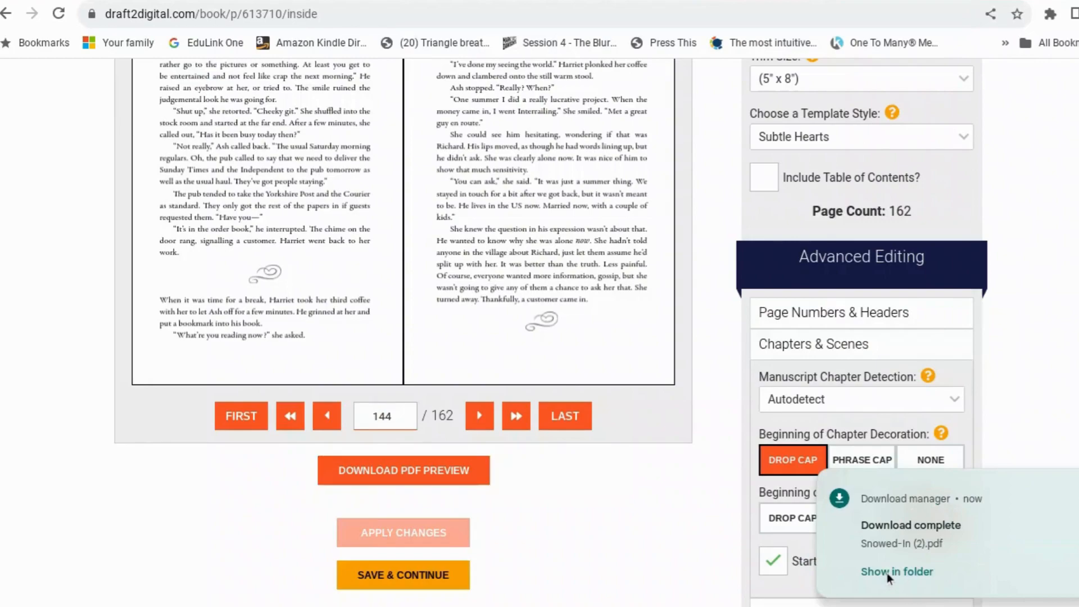
- Show the downloaded Snowed-In (2).pdf in its folder, open it and look through its first pages
{"action": "left_click", "coordinate": [887, 574]}
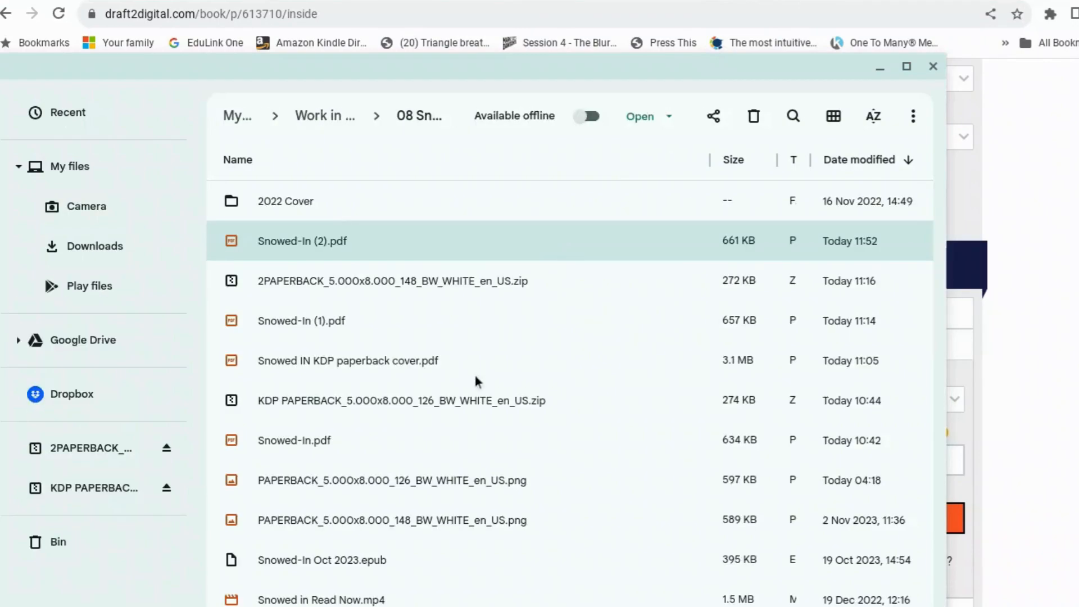
{"action": "double_click", "coordinate": [397, 245]}
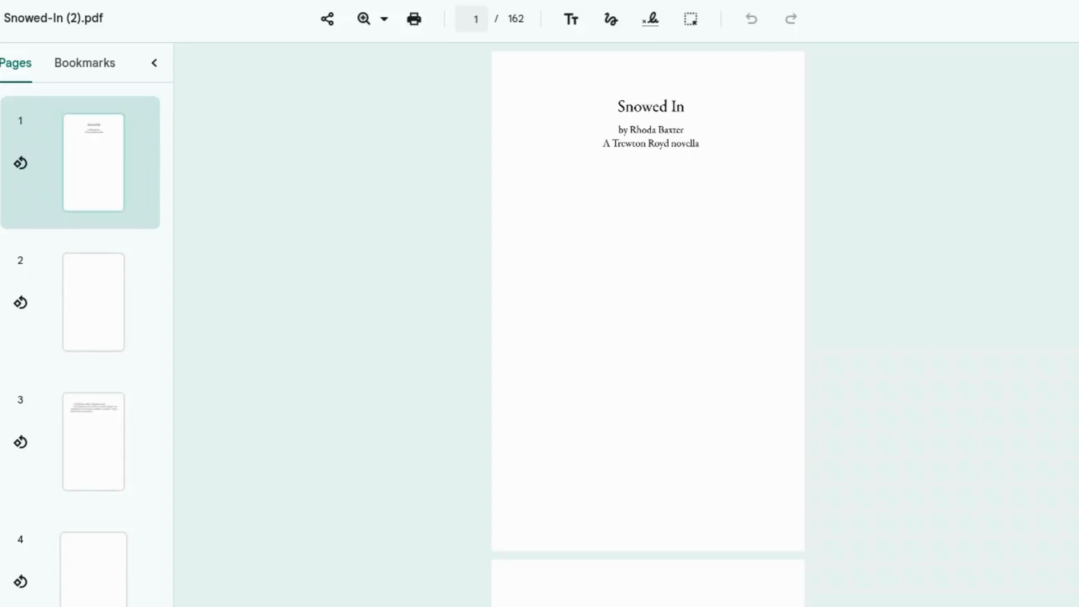
{"action": "scroll", "coordinate": [692, 295], "scroll_direction": "down", "scroll_amount": 4}
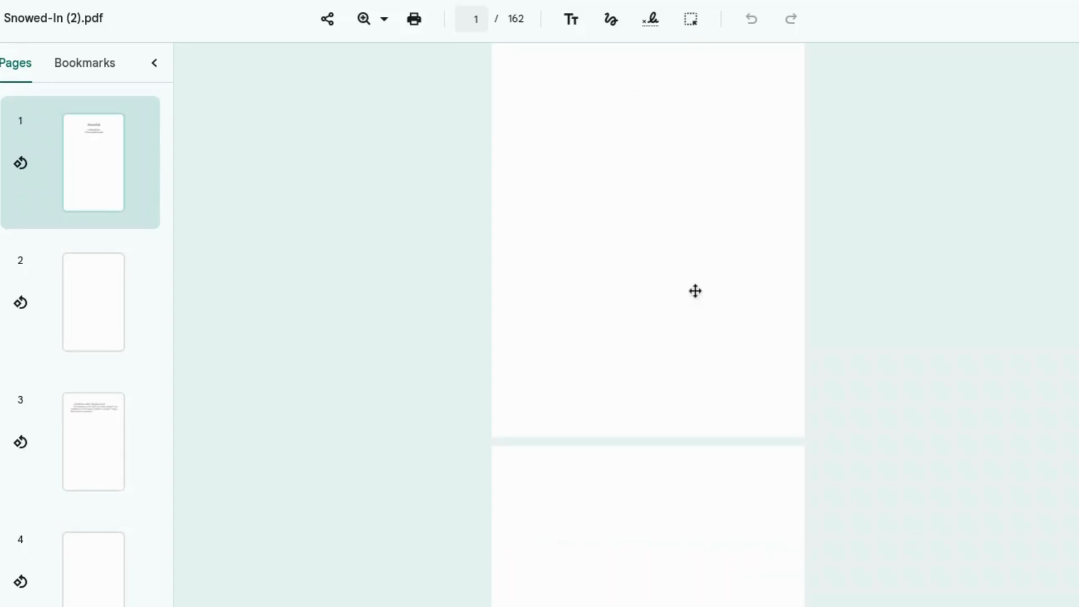
{"action": "scroll", "coordinate": [697, 296], "scroll_direction": "down", "scroll_amount": 7}
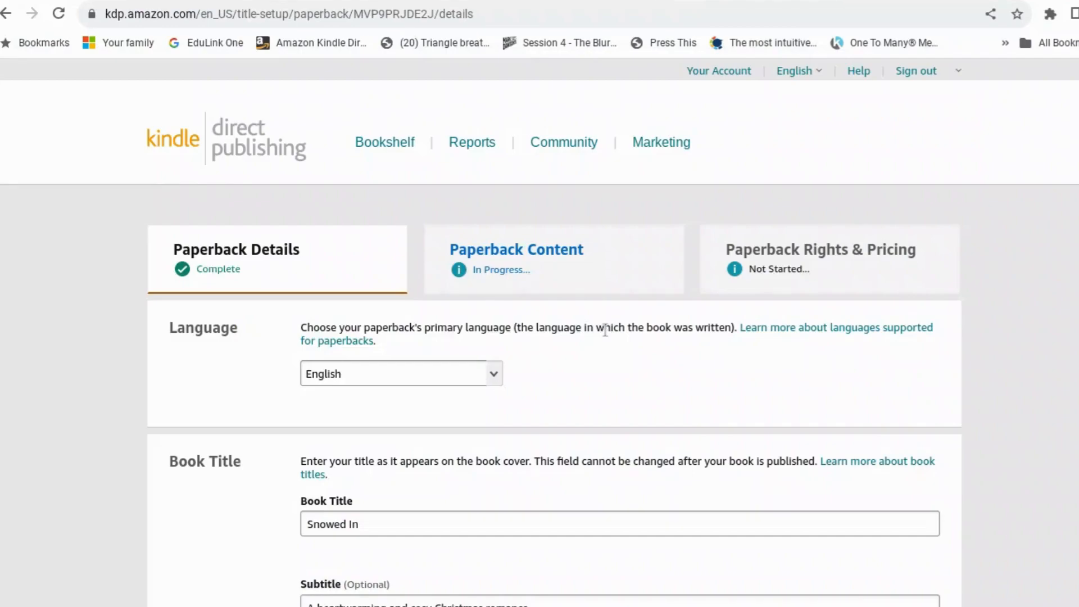
- Review the Snowed In paperback details in Kindle Direct Publishing, from subtitle to release date, and save them to continue to Paperback Content
{"action": "scroll", "coordinate": [601, 348], "scroll_direction": "down", "scroll_amount": 5}
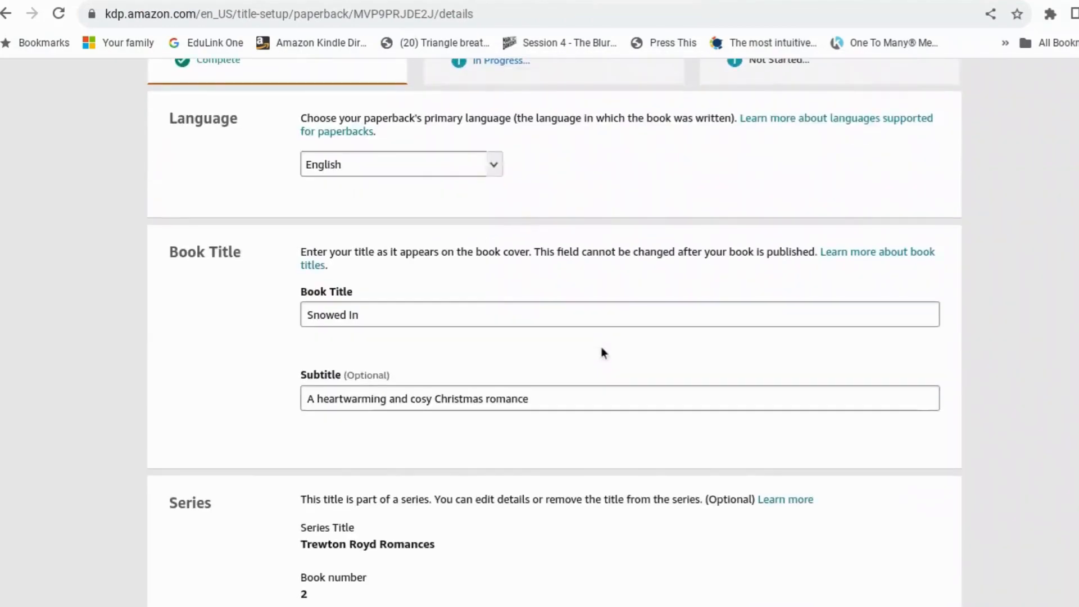
{"action": "scroll", "coordinate": [601, 353], "scroll_direction": "down", "scroll_amount": 7}
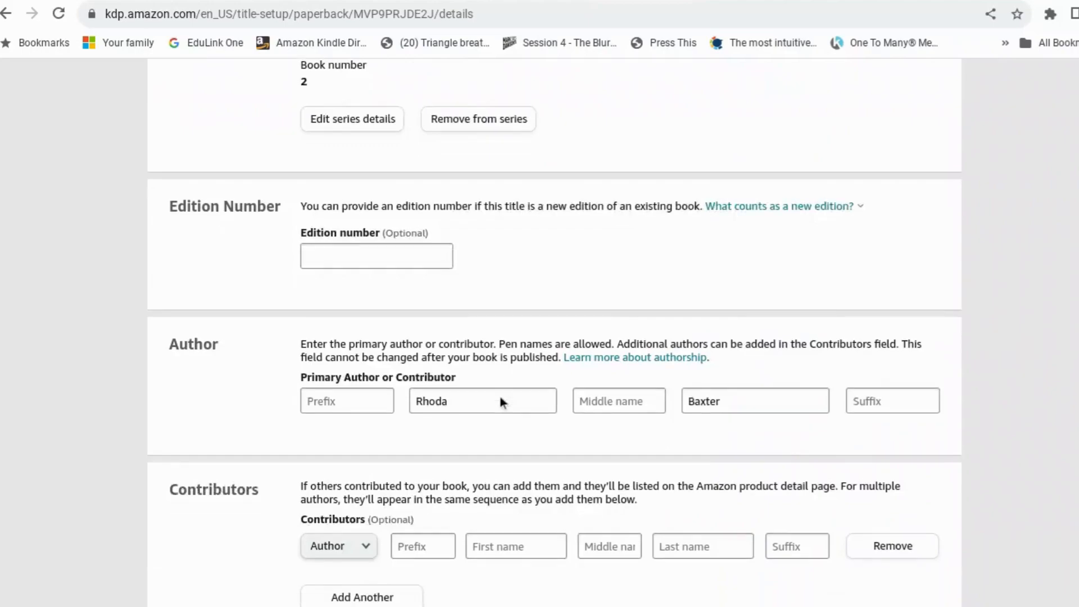
{"action": "scroll", "coordinate": [500, 396], "scroll_direction": "down", "scroll_amount": 10}
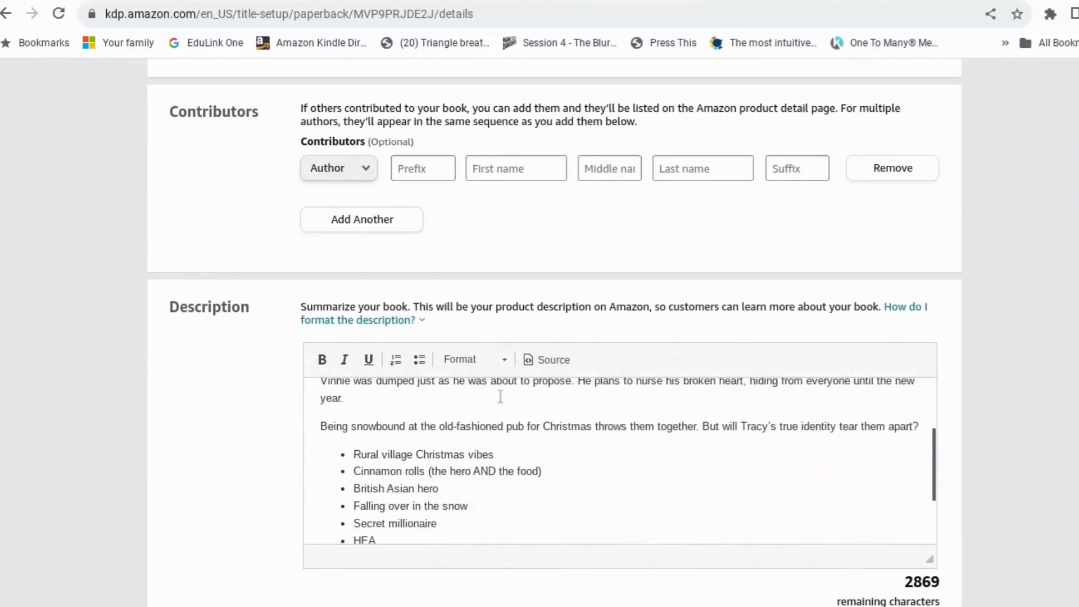
{"action": "scroll", "coordinate": [519, 512], "scroll_direction": "down", "scroll_amount": 10}
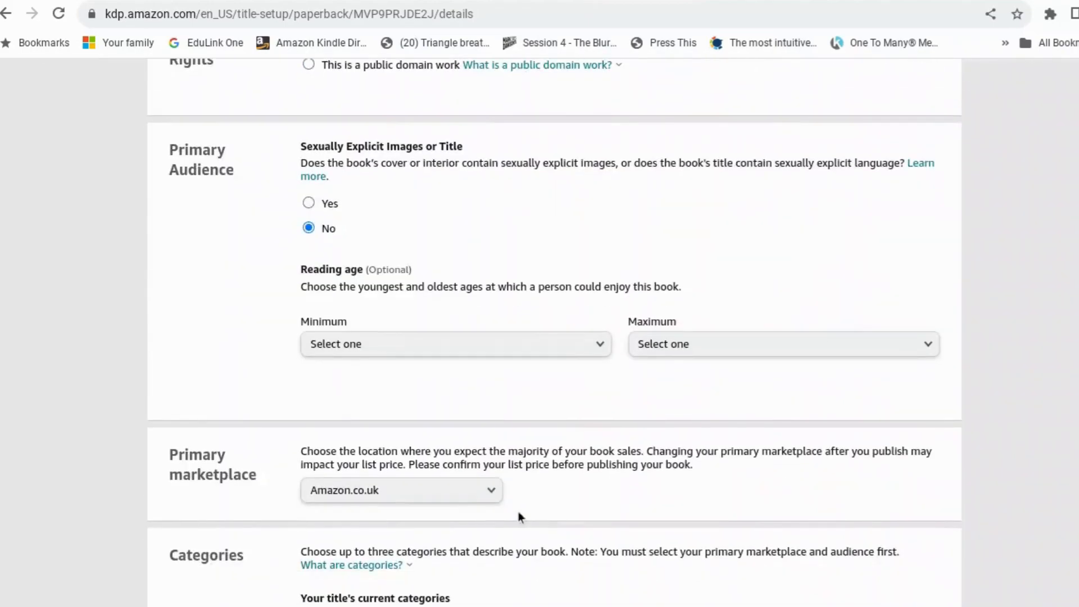
{"action": "scroll", "coordinate": [518, 512], "scroll_direction": "down", "scroll_amount": 8}
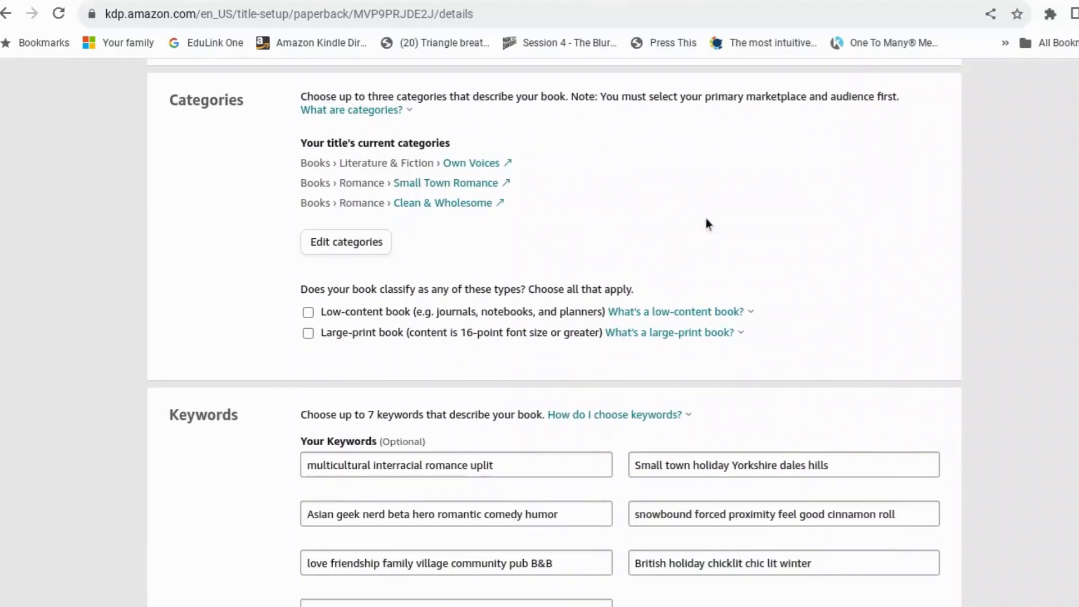
{"action": "scroll", "coordinate": [706, 224], "scroll_direction": "down", "scroll_amount": 7}
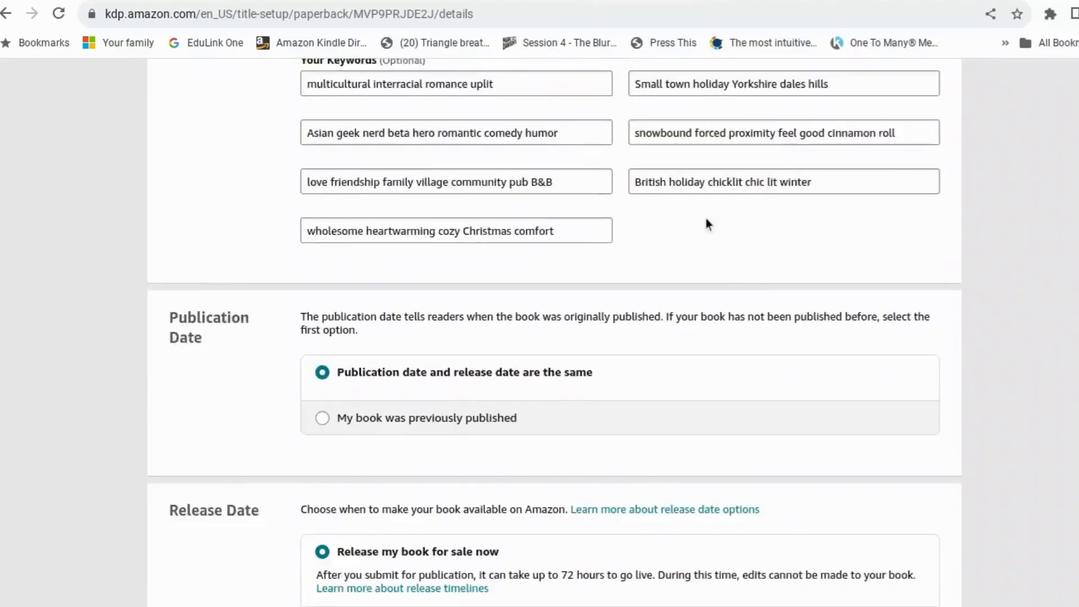
{"action": "scroll", "coordinate": [706, 224], "scroll_direction": "down", "scroll_amount": 6}
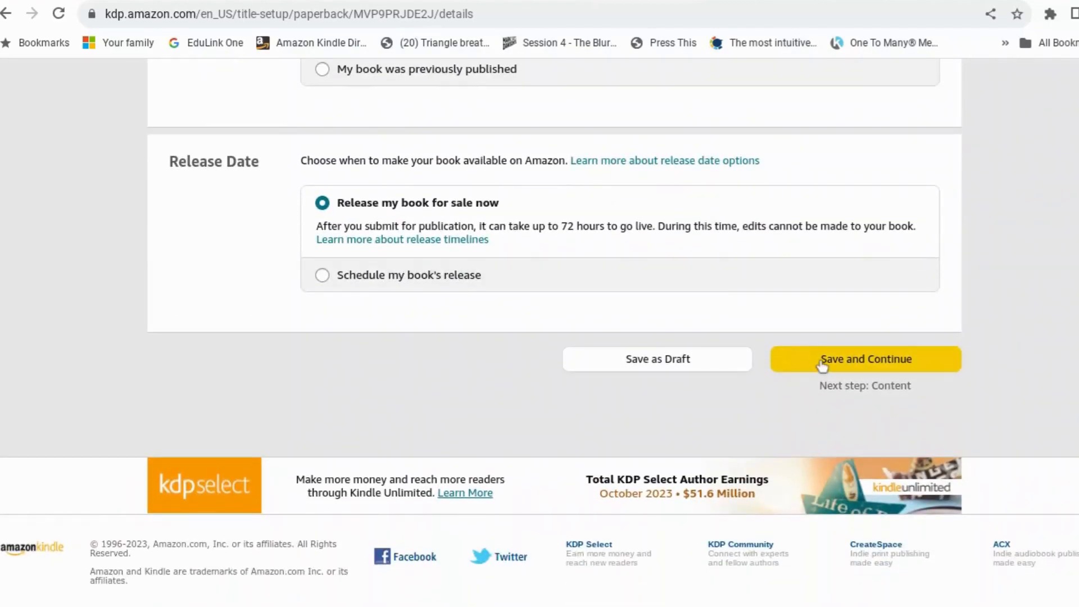
{"action": "left_click", "coordinate": [790, 369]}
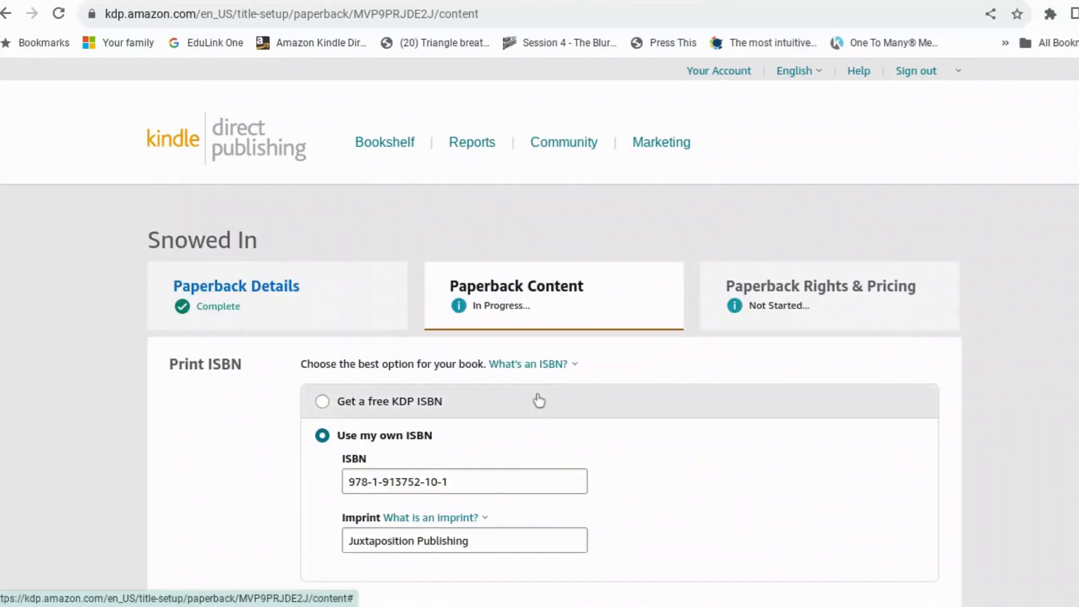
- Review the print ISBN, ink and paper, trim size, bleed and cover finish options, and upload Snowed-In (2).pdf as the paperback manuscript
{"action": "scroll", "coordinate": [540, 400], "scroll_direction": "down", "scroll_amount": 4}
{"action": "scroll", "coordinate": [516, 471], "scroll_direction": "down", "scroll_amount": 6}
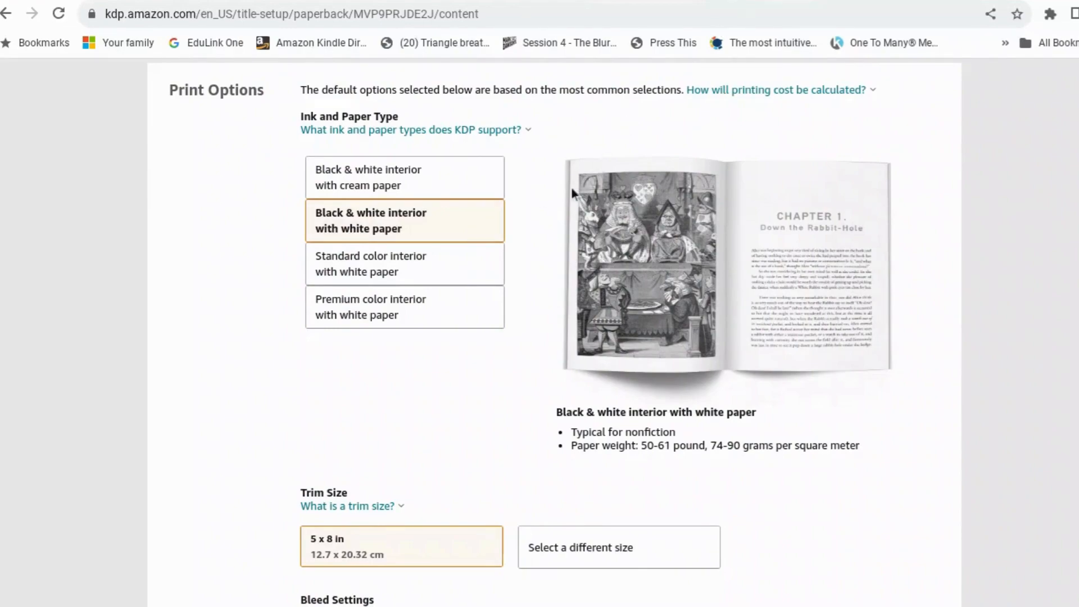
{"action": "scroll", "coordinate": [432, 218], "scroll_direction": "down", "scroll_amount": 5}
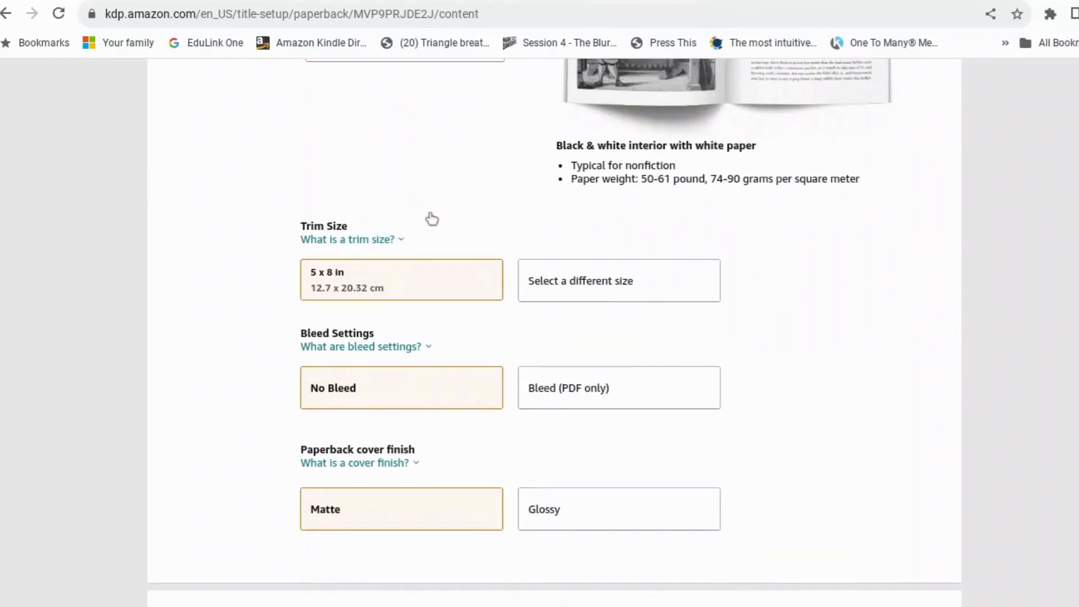
{"action": "scroll", "coordinate": [431, 218], "scroll_direction": "down", "scroll_amount": 1}
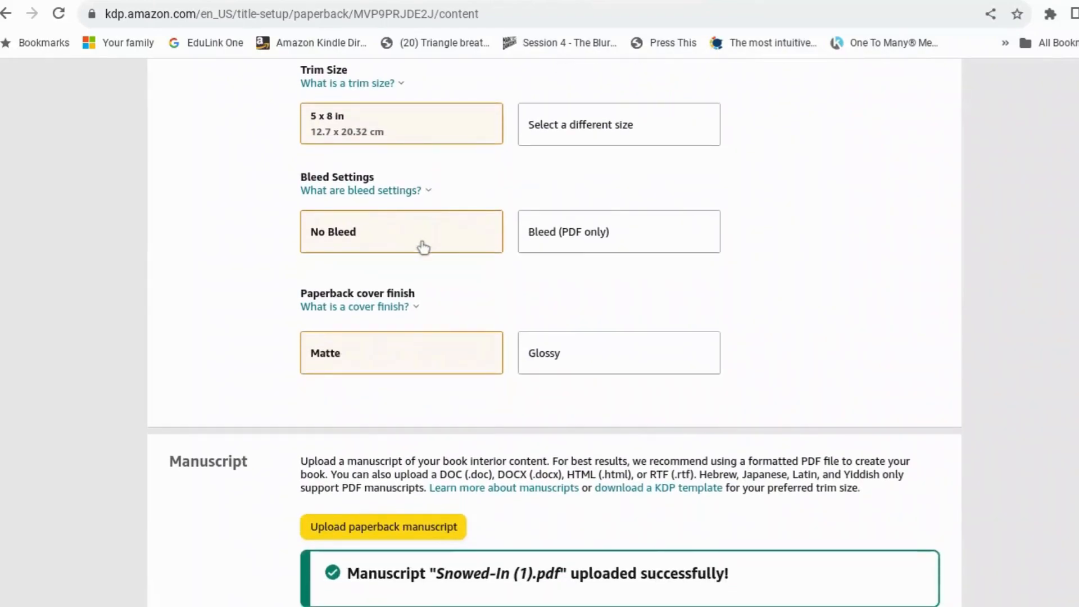
{"action": "scroll", "coordinate": [404, 358], "scroll_direction": "down", "scroll_amount": 5}
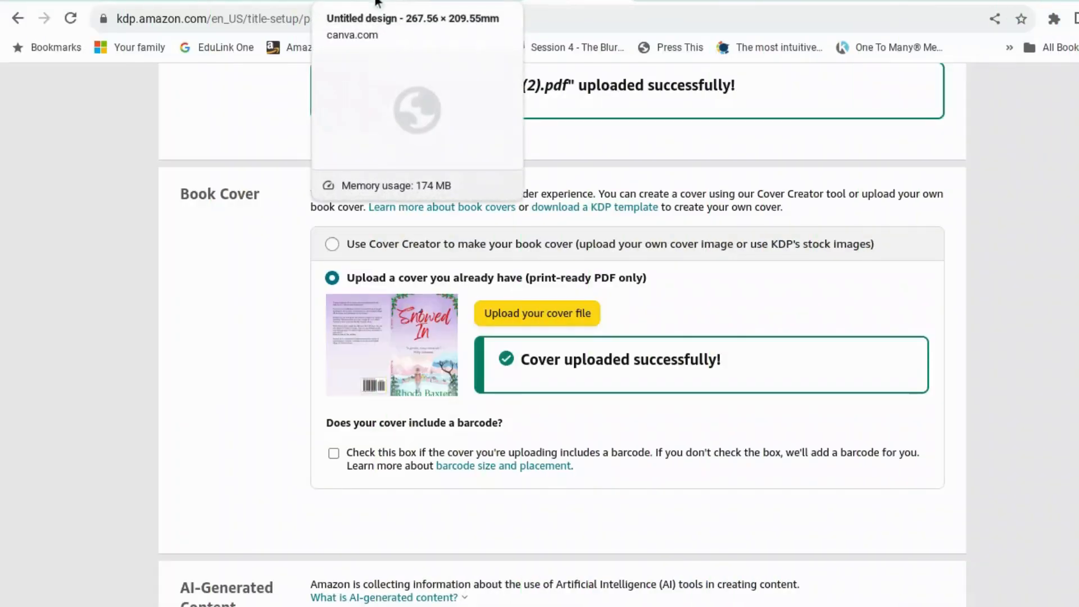
- Look over the book cover, barcode, AI-generated content and book preview sections, and return to the manuscript and cover uploads
{"action": "scroll", "coordinate": [703, 265], "scroll_direction": "down", "scroll_amount": 3}
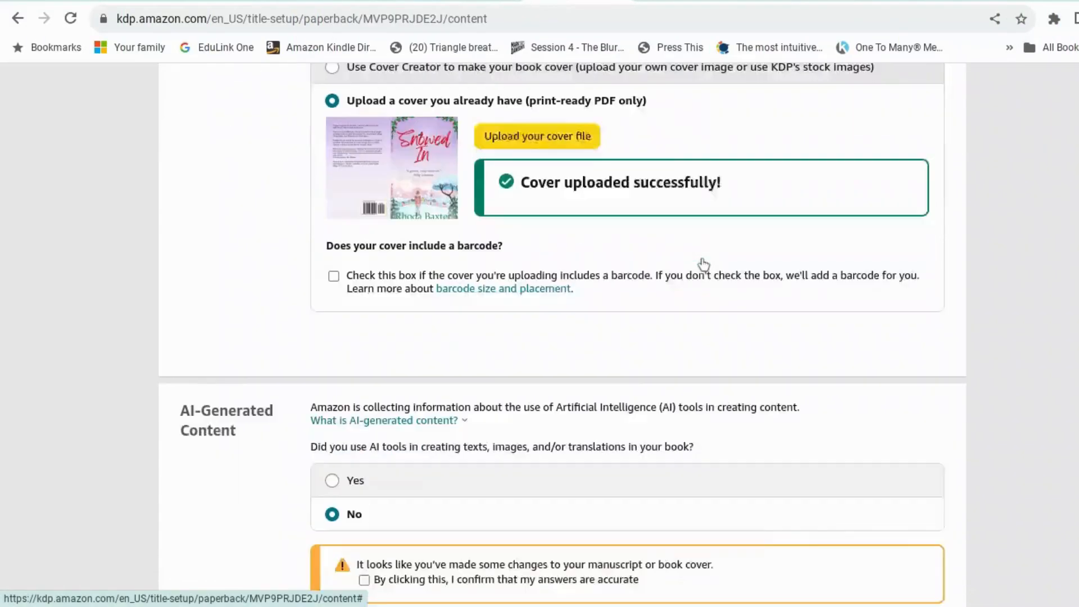
{"action": "scroll", "coordinate": [704, 264], "scroll_direction": "down", "scroll_amount": 2}
{"action": "scroll", "coordinate": [703, 265], "scroll_direction": "down", "scroll_amount": 2}
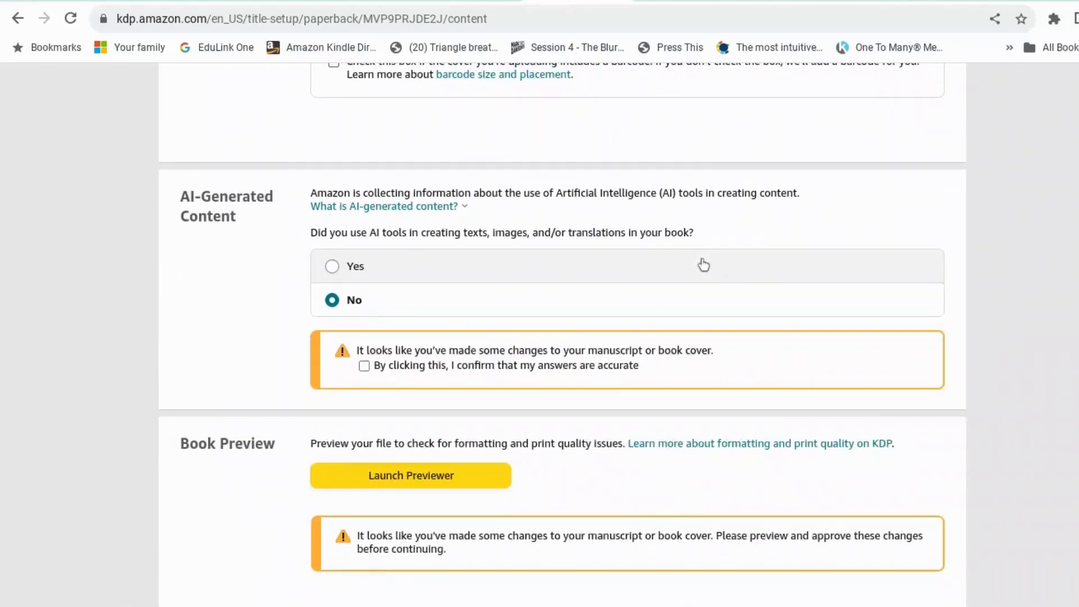
{"action": "scroll", "coordinate": [702, 264], "scroll_direction": "up", "scroll_amount": 2}
{"action": "scroll", "coordinate": [702, 263], "scroll_direction": "up", "scroll_amount": 8}
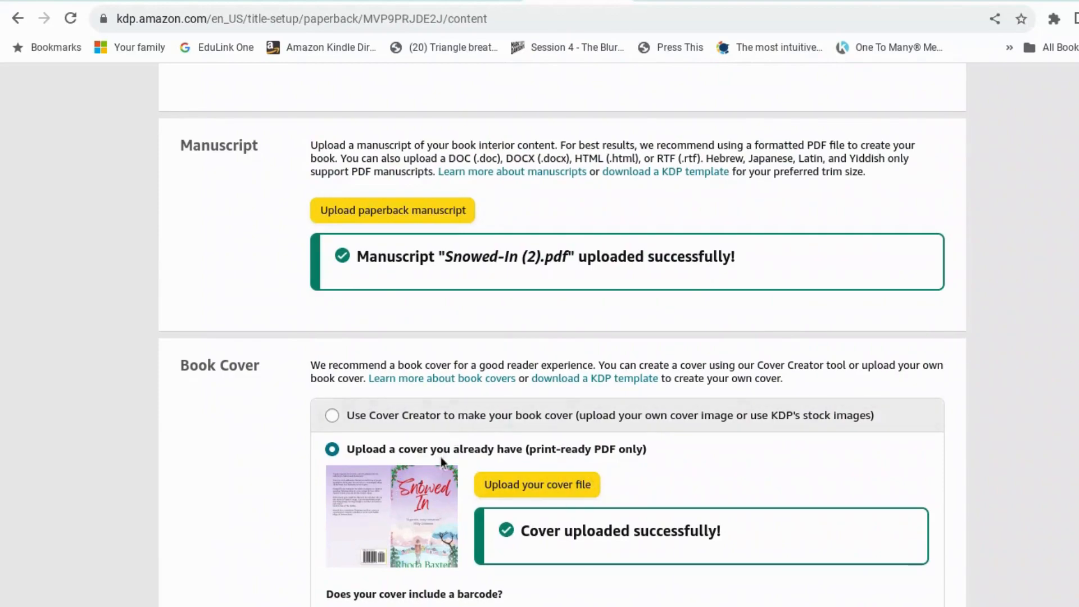
{"action": "scroll", "coordinate": [674, 450], "scroll_direction": "down", "scroll_amount": 2}
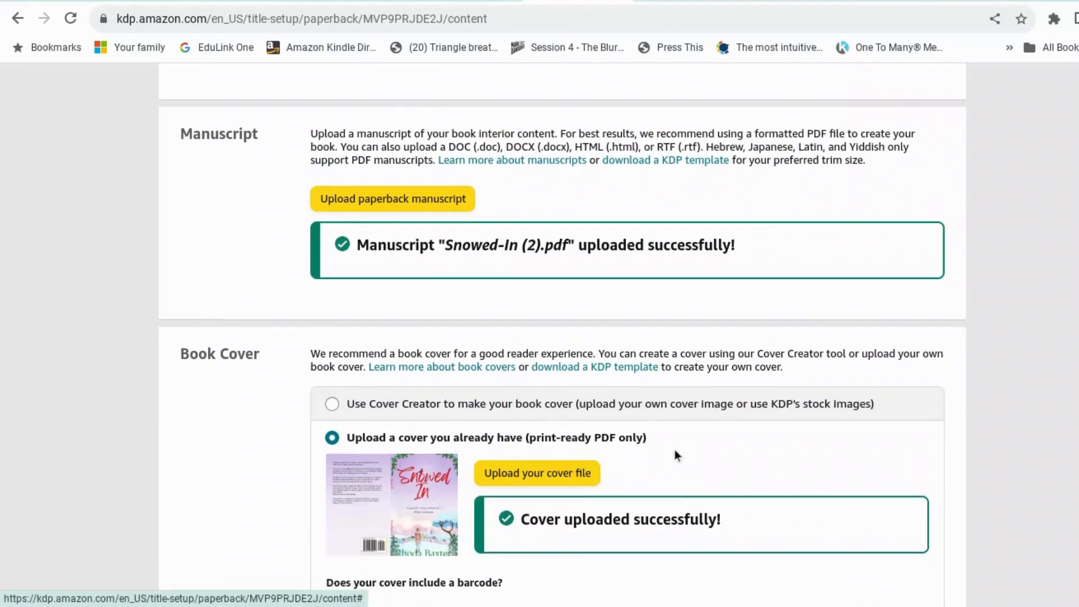
{"action": "scroll", "coordinate": [674, 450], "scroll_direction": "up", "scroll_amount": 1}
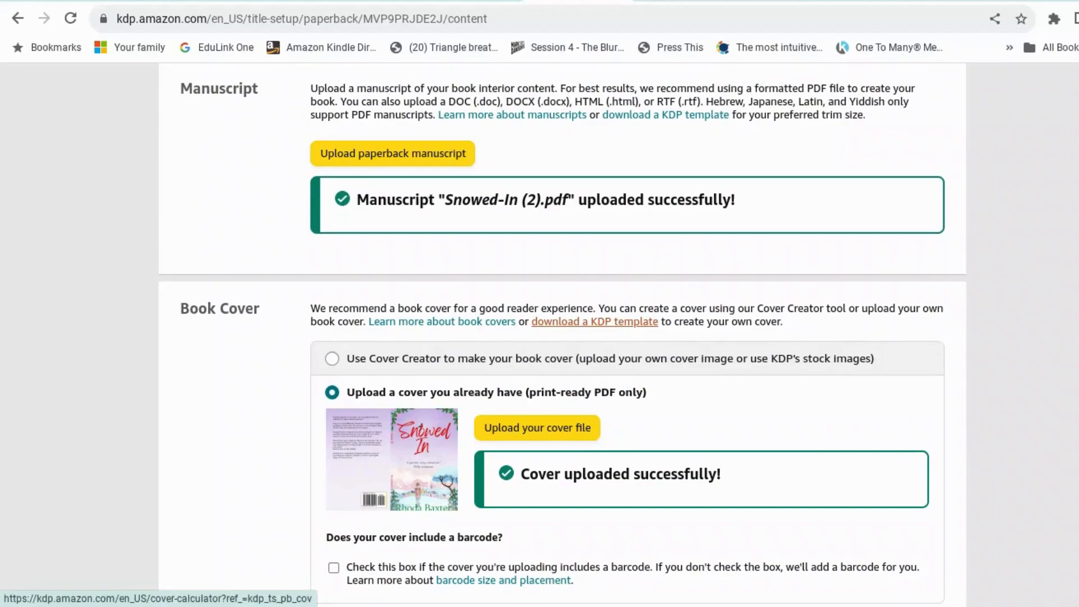
- Open the KDP cover template calculator and examine its book information fields, cover dimensions tables and reference layout diagram
{"action": "left_click", "coordinate": [594, 322]}
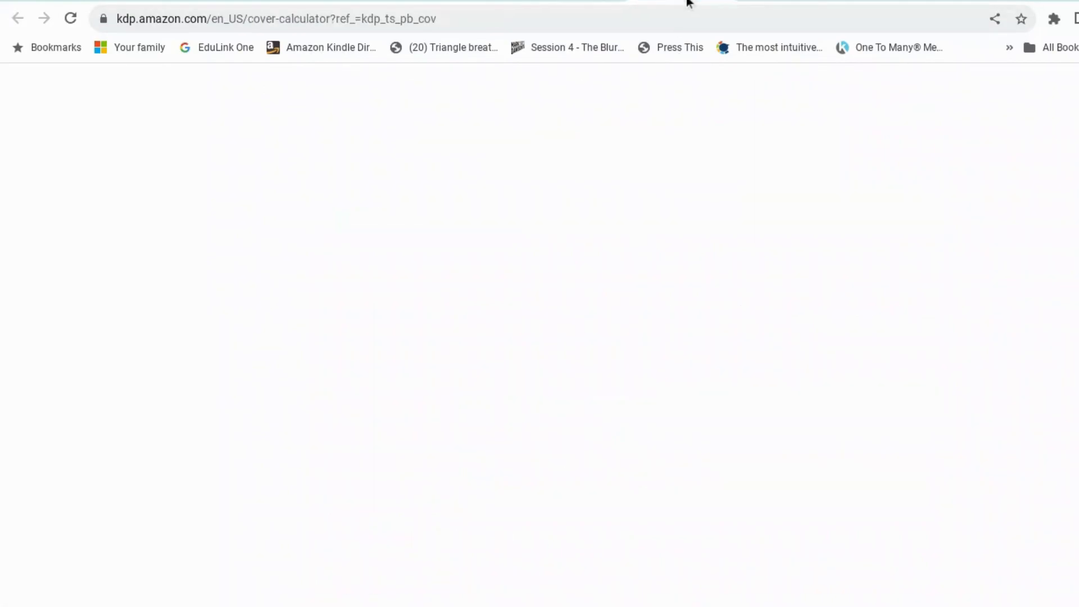
{"action": "scroll", "coordinate": [371, 397], "scroll_direction": "up", "scroll_amount": 7}
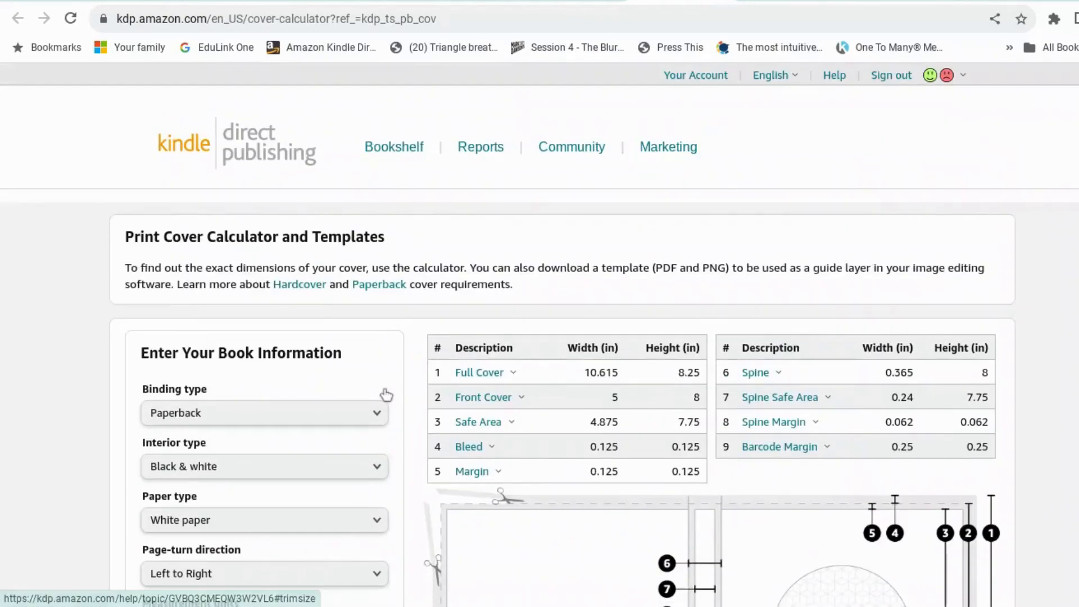
{"action": "scroll", "coordinate": [391, 439], "scroll_direction": "down", "scroll_amount": 3}
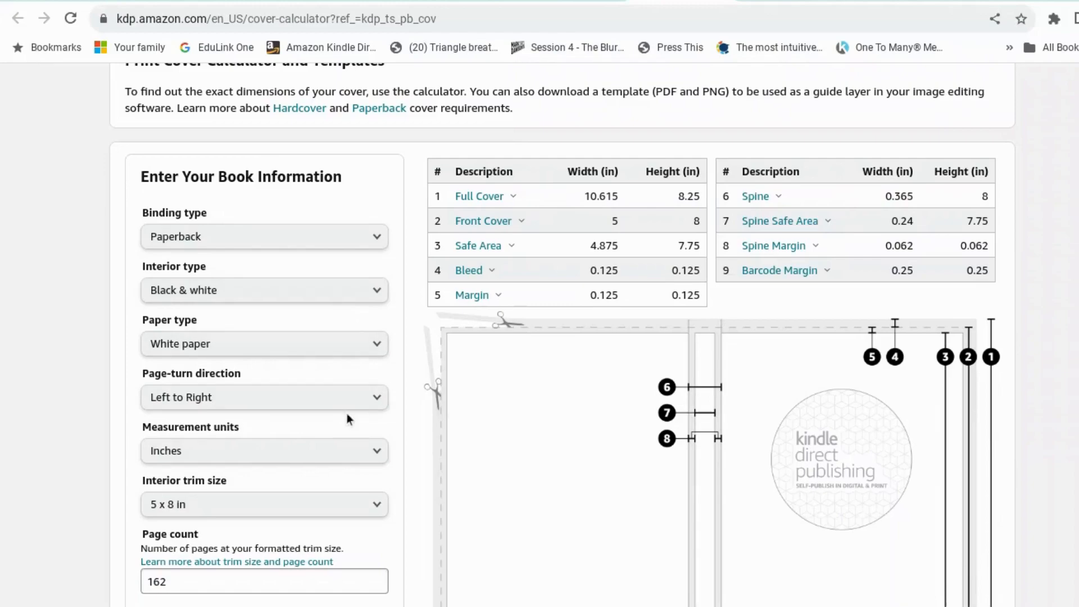
{"action": "scroll", "coordinate": [328, 454], "scroll_direction": "down", "scroll_amount": 1}
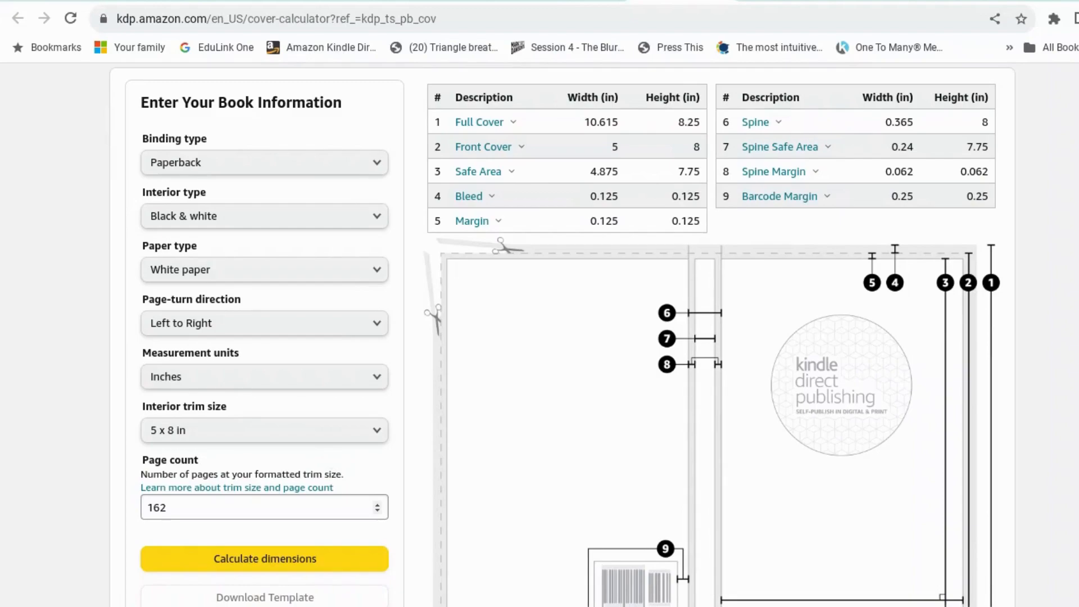
{"action": "scroll", "coordinate": [385, 476], "scroll_direction": "down", "scroll_amount": 1}
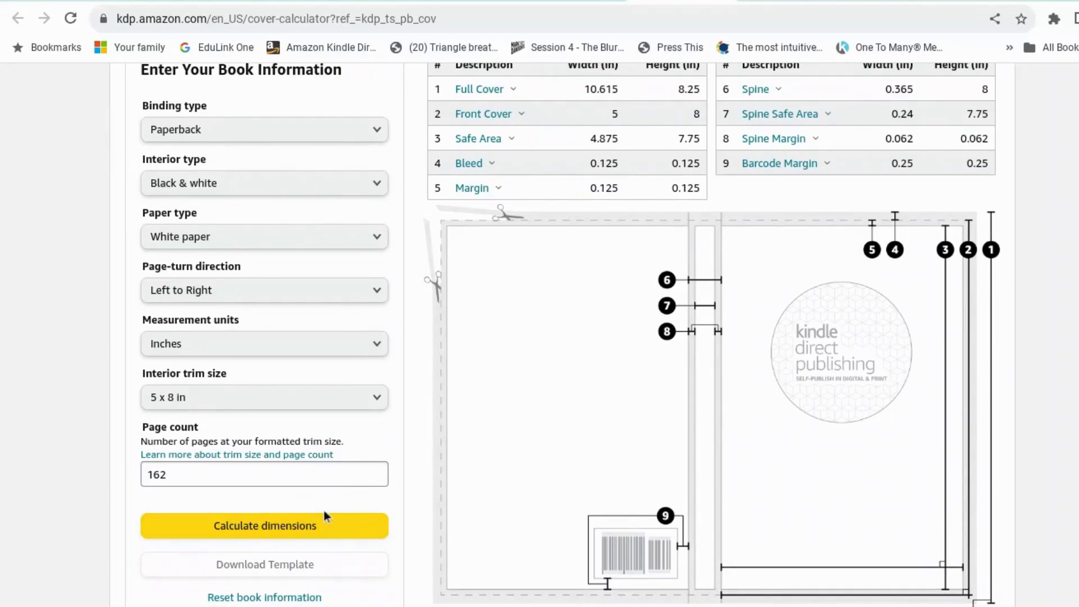
{"action": "scroll", "coordinate": [599, 511], "scroll_direction": "up", "scroll_amount": 5}
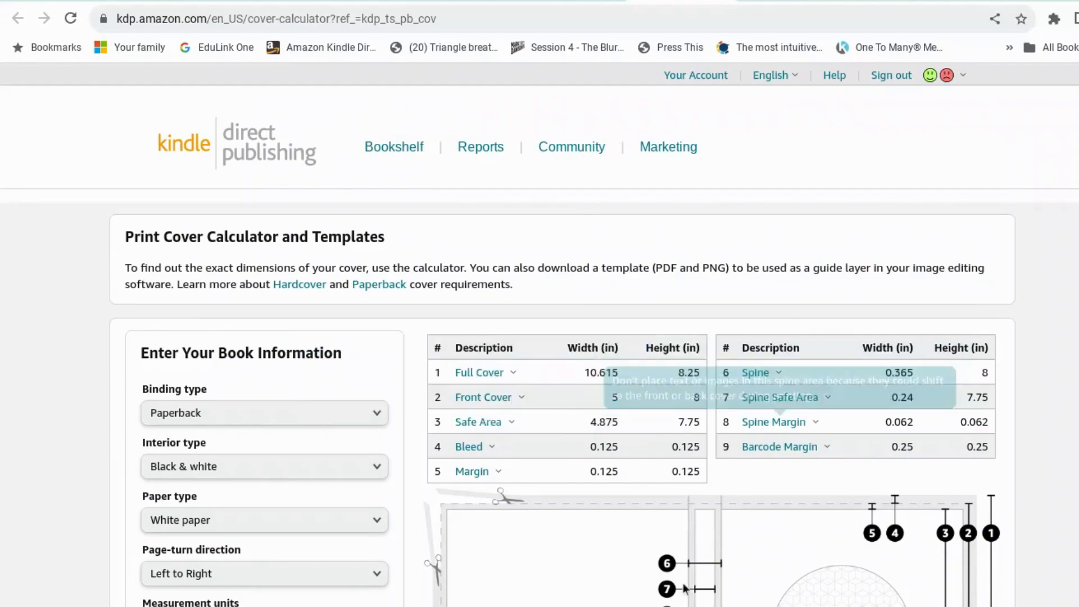
{"action": "scroll", "coordinate": [716, 463], "scroll_direction": "down", "scroll_amount": 5}
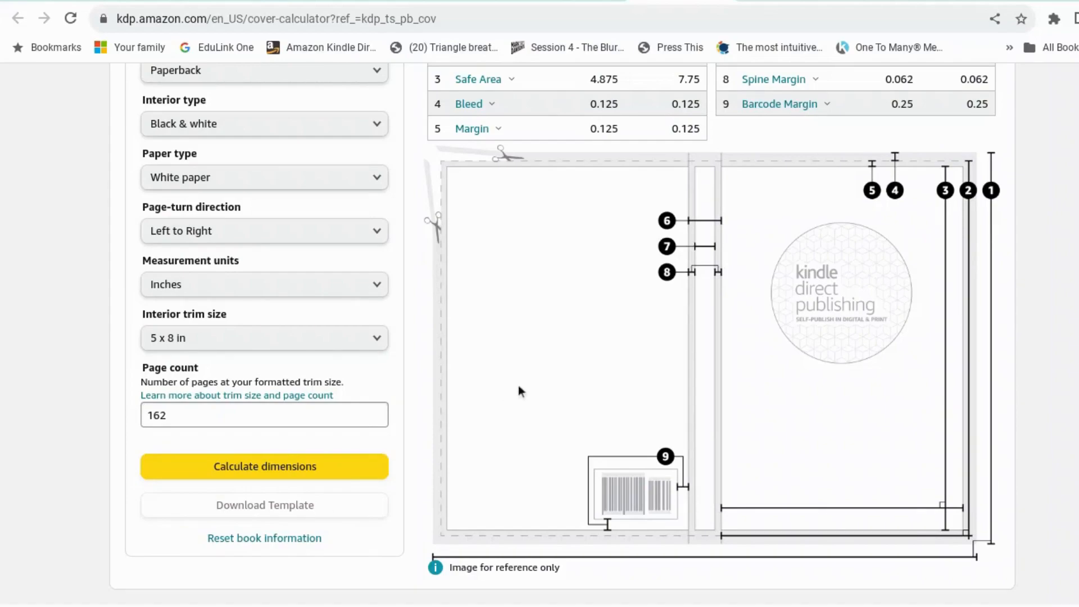
- Open PAPERBACK_5.000x8.000_162_BW_WHITE_en_US.png from the cover template folder and enlarge it to read the overall dimensions and spine width
{"action": "mouse_move", "coordinate": [491, 602]}
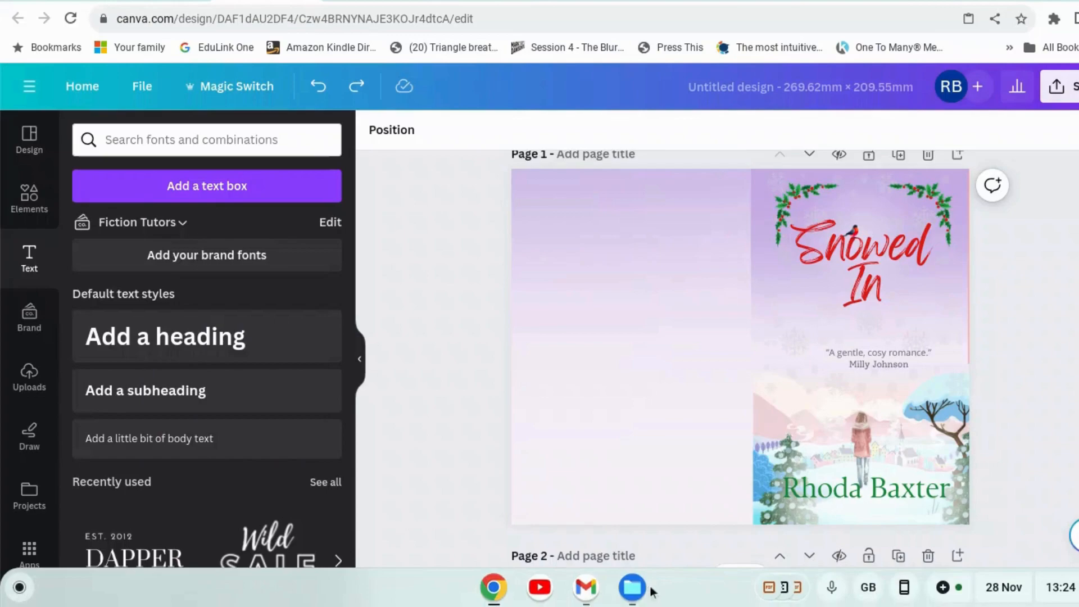
{"action": "left_click", "coordinate": [639, 594]}
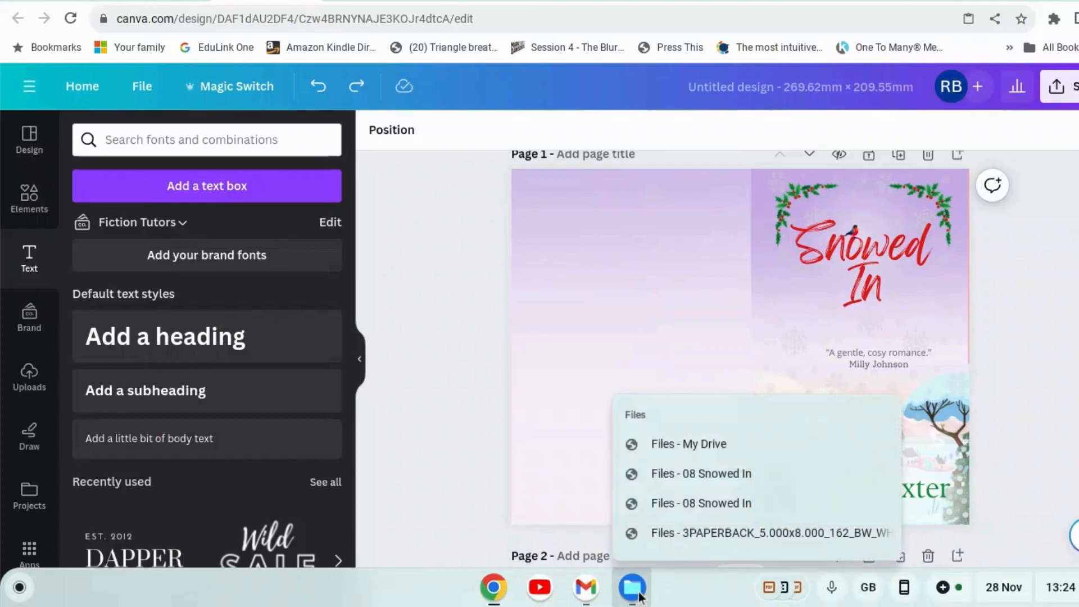
{"action": "left_click", "coordinate": [688, 538]}
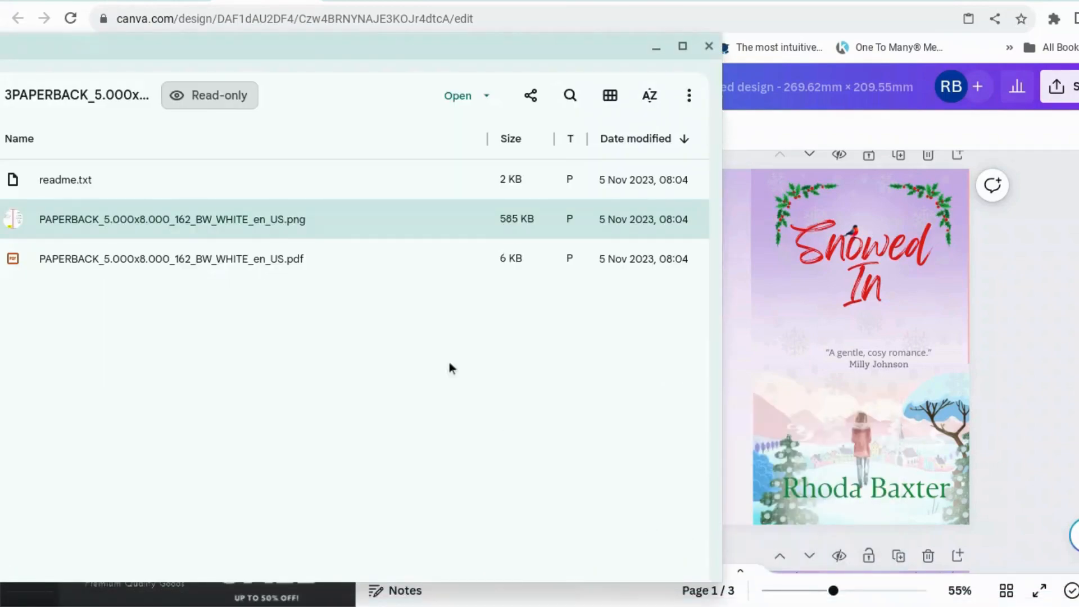
{"action": "double_click", "coordinate": [210, 221]}
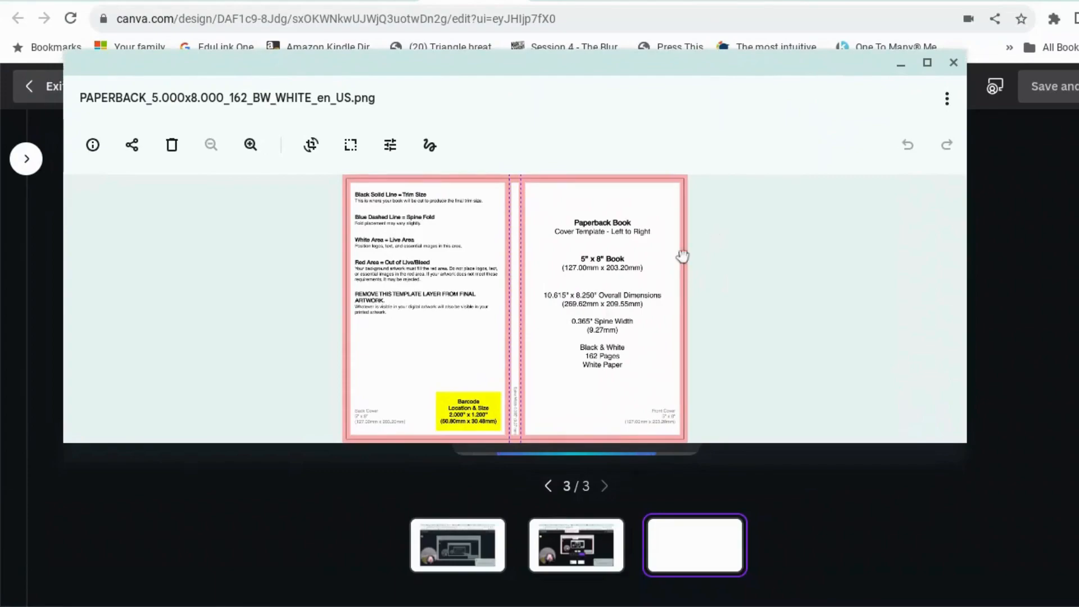
{"action": "left_click", "coordinate": [251, 145]}
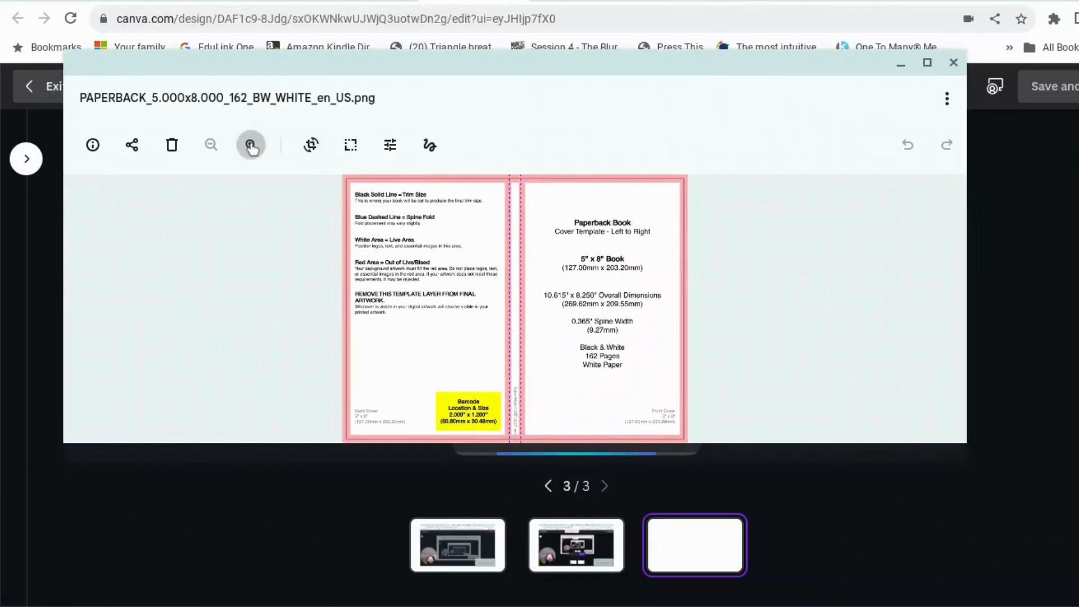
{"action": "left_click", "coordinate": [251, 145]}
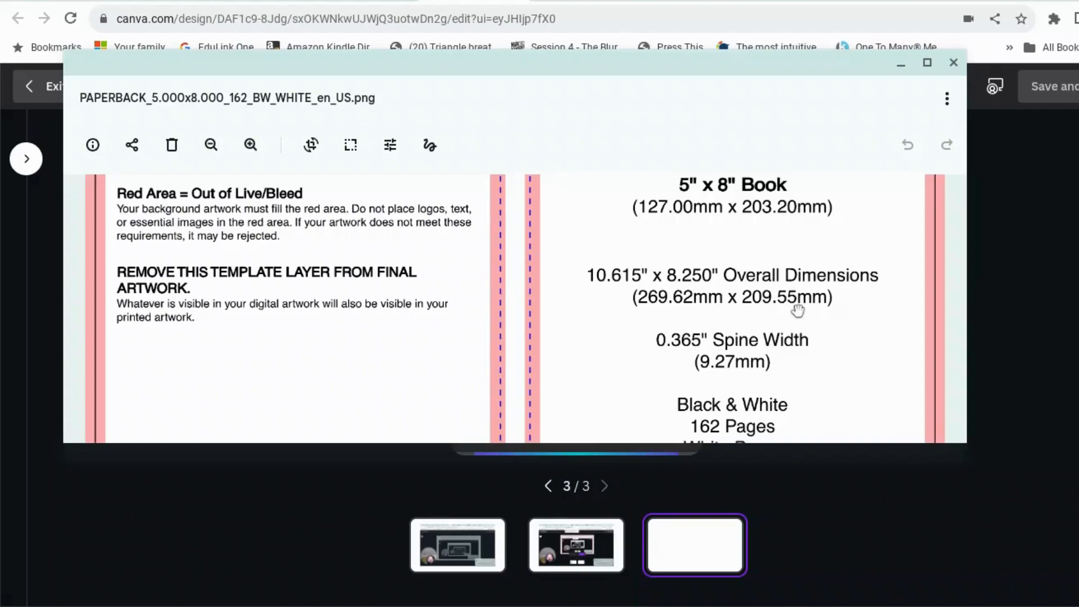
- Switch back to the Snowed In cover design in Canva and add a blank page 4 after the existing pages
{"action": "left_click", "coordinate": [172, 0]}
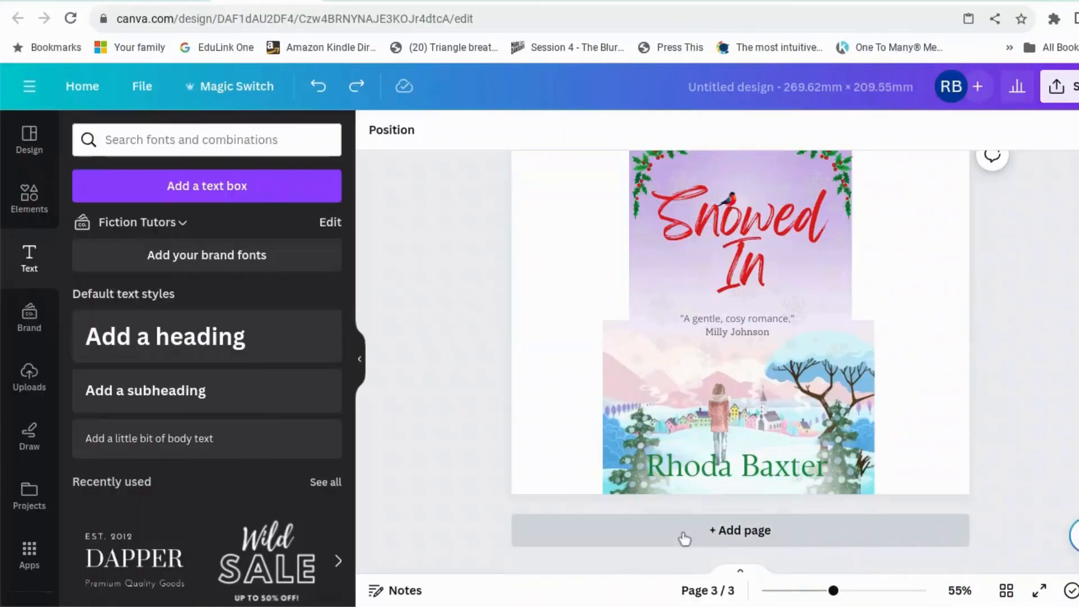
{"action": "left_click", "coordinate": [683, 535]}
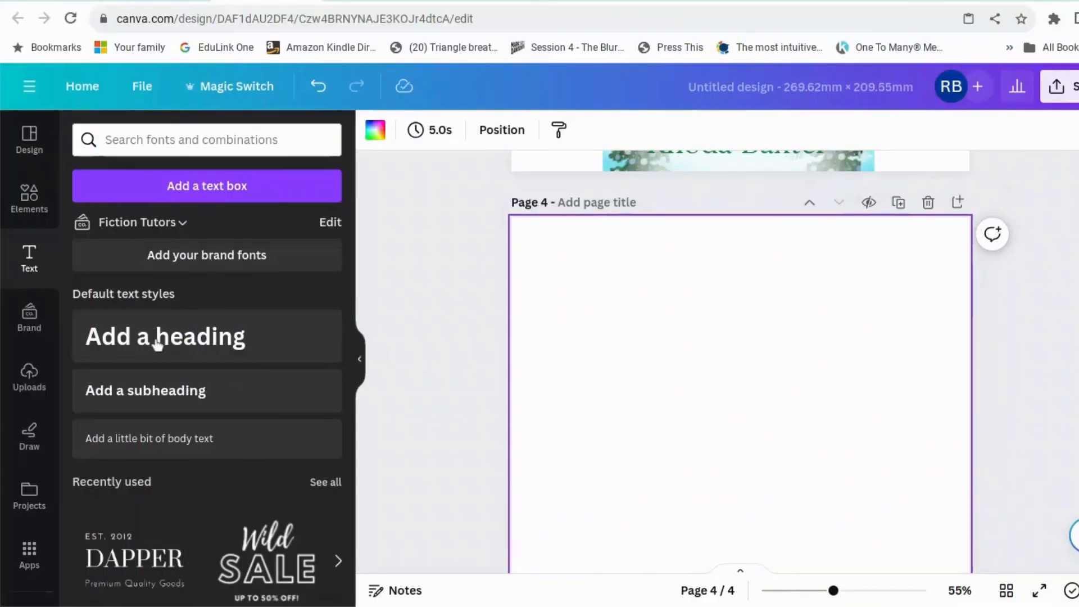
{"action": "scroll", "coordinate": [651, 380], "scroll_direction": "down", "scroll_amount": 2}
{"action": "scroll", "coordinate": [642, 364], "scroll_direction": "up", "scroll_amount": 1}
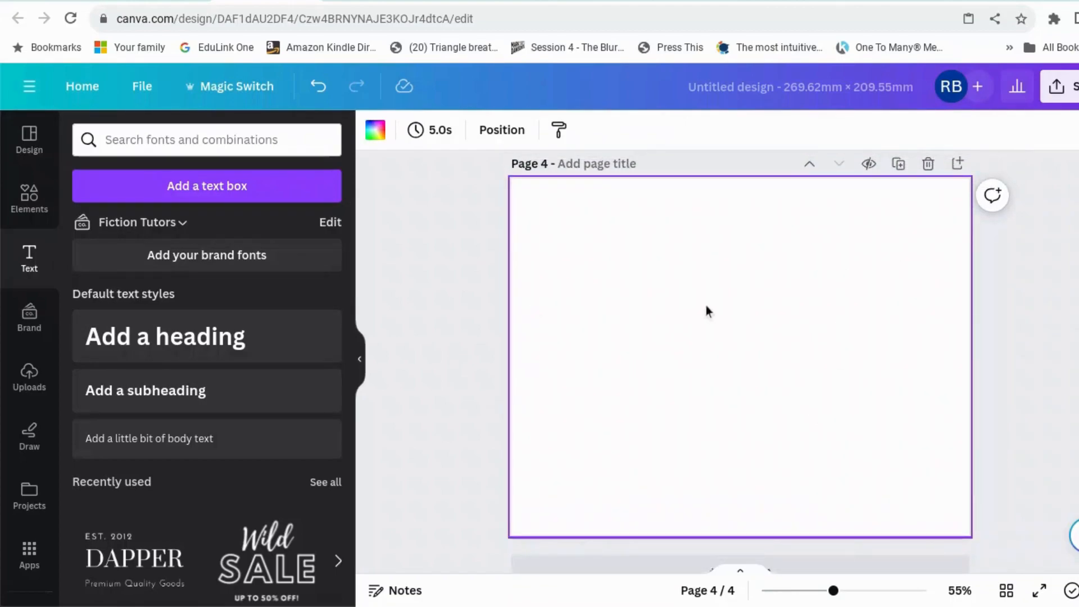
- Place the uploaded KDP cover template image on page 4 and enlarge it to fill the whole page
{"action": "left_click", "coordinate": [22, 387]}
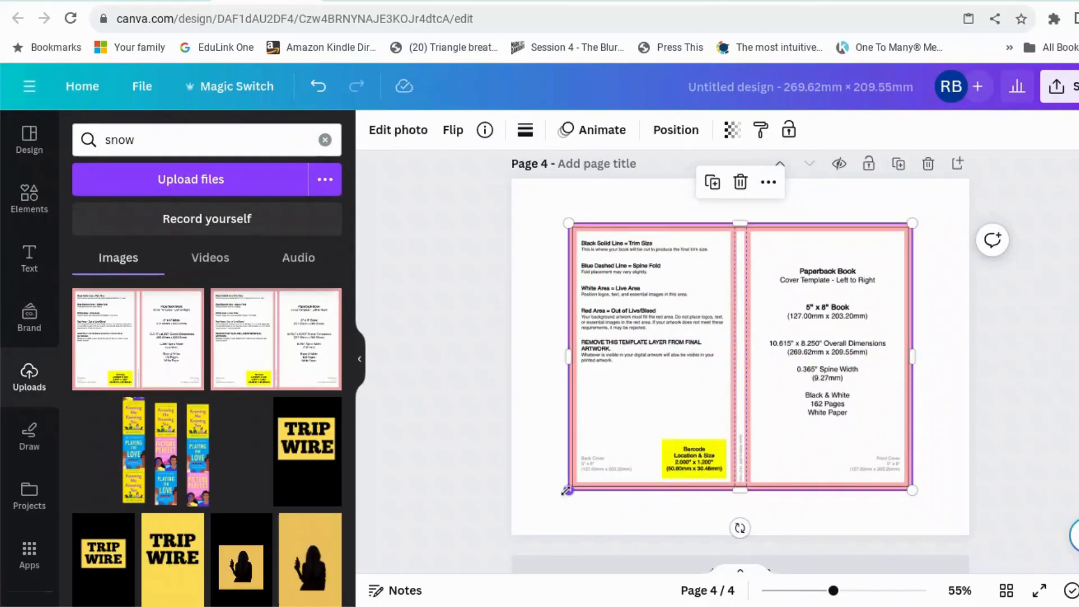
{"action": "mouse_move", "coordinate": [521, 537]}
{"action": "left_mouse_down"}
{"action": "mouse_move", "coordinate": [505, 546]}
{"action": "mouse_move", "coordinate": [511, 534]}
{"action": "left_mouse_up"}
{"action": "left_click_drag", "start_coordinate": [914, 224], "coordinate": [971, 183]}
{"action": "left_click", "coordinate": [1066, 266]}
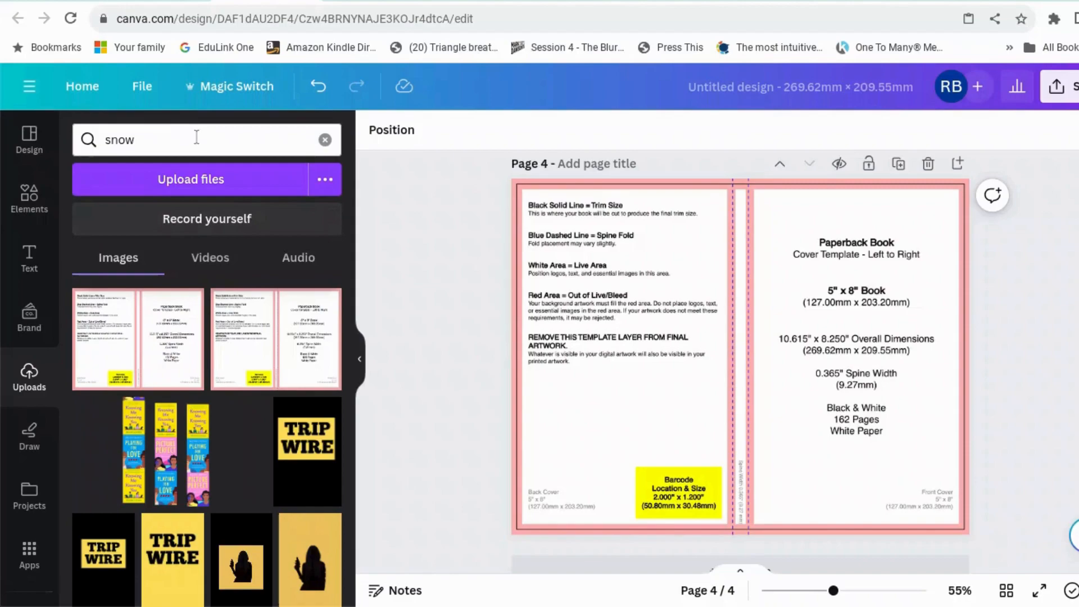
- Clear the uploads search, search the projects for "snowed in" and look through the matching designs and images
{"action": "left_click", "coordinate": [325, 140]}
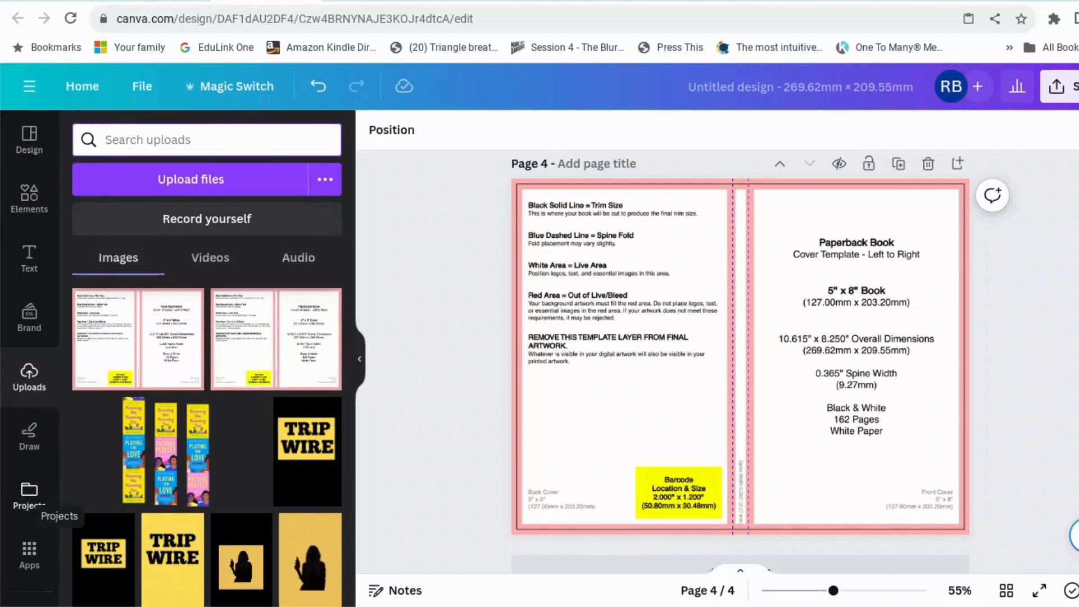
{"action": "left_click", "coordinate": [30, 495]}
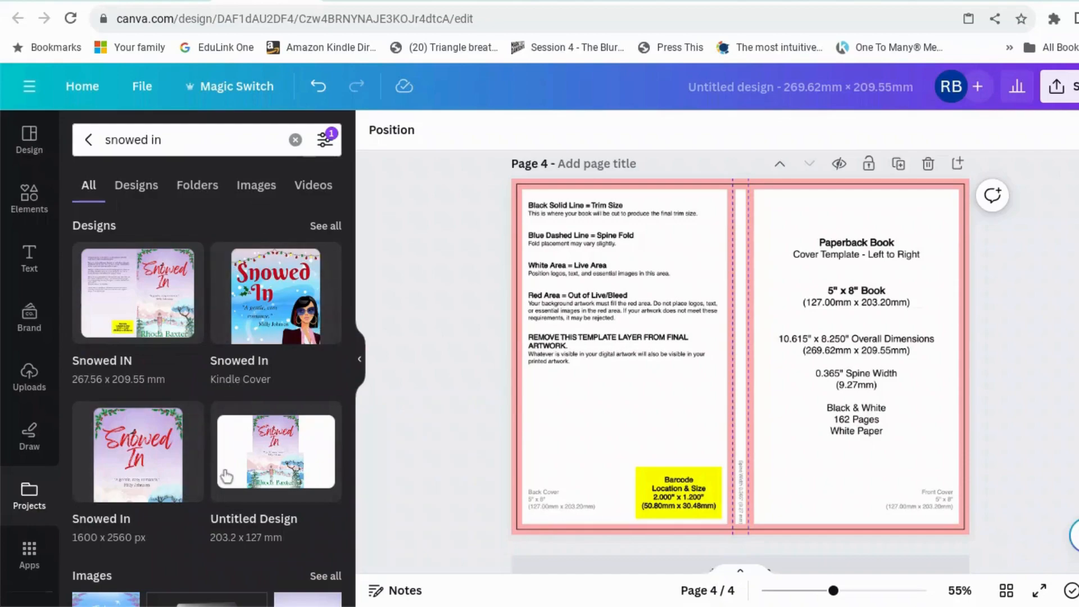
{"action": "mouse_move", "coordinate": [226, 477]}
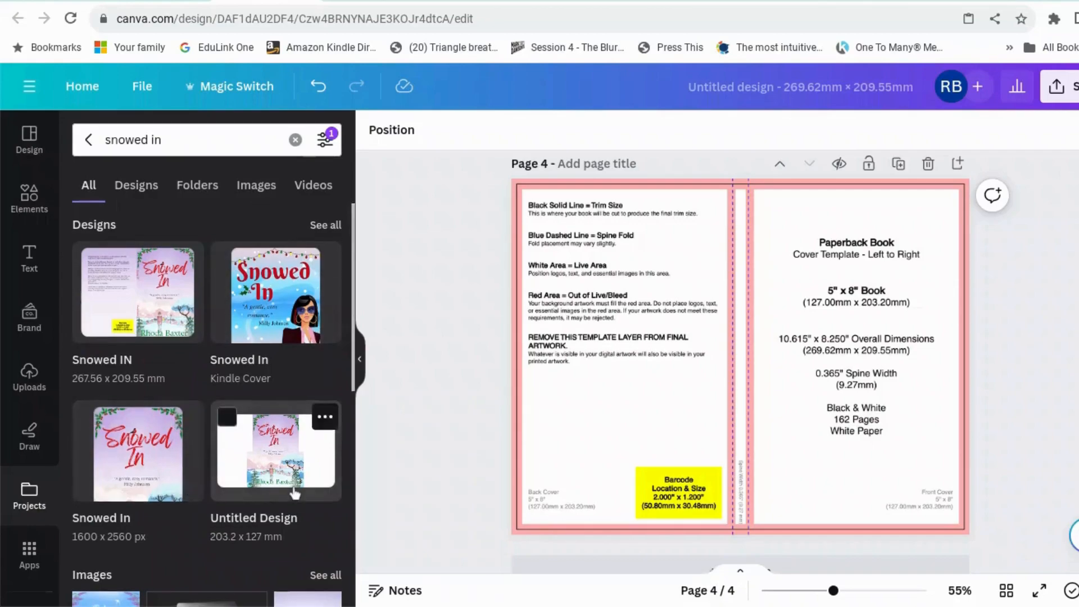
{"action": "scroll", "coordinate": [295, 493], "scroll_direction": "down", "scroll_amount": 3}
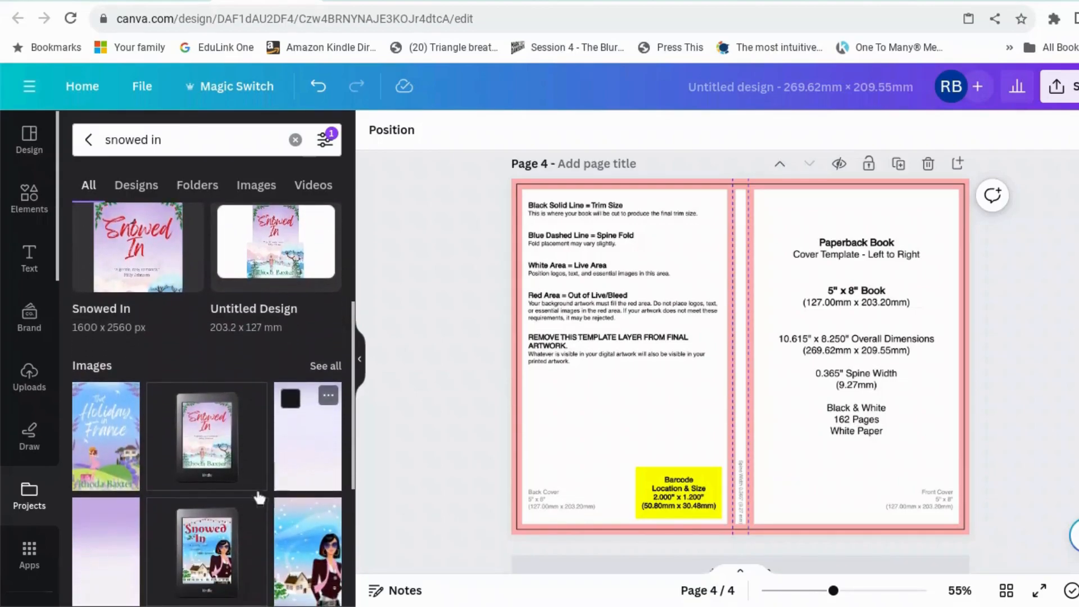
{"action": "scroll", "coordinate": [258, 491], "scroll_direction": "down", "scroll_amount": 1}
{"action": "scroll", "coordinate": [257, 491], "scroll_direction": "up", "scroll_amount": 5}
- Go back to page 1 of the design and select the lilac background image covering the back cover area
{"action": "scroll", "coordinate": [643, 431], "scroll_direction": "up", "scroll_amount": 6}
{"action": "scroll", "coordinate": [643, 430], "scroll_direction": "up", "scroll_amount": 8}
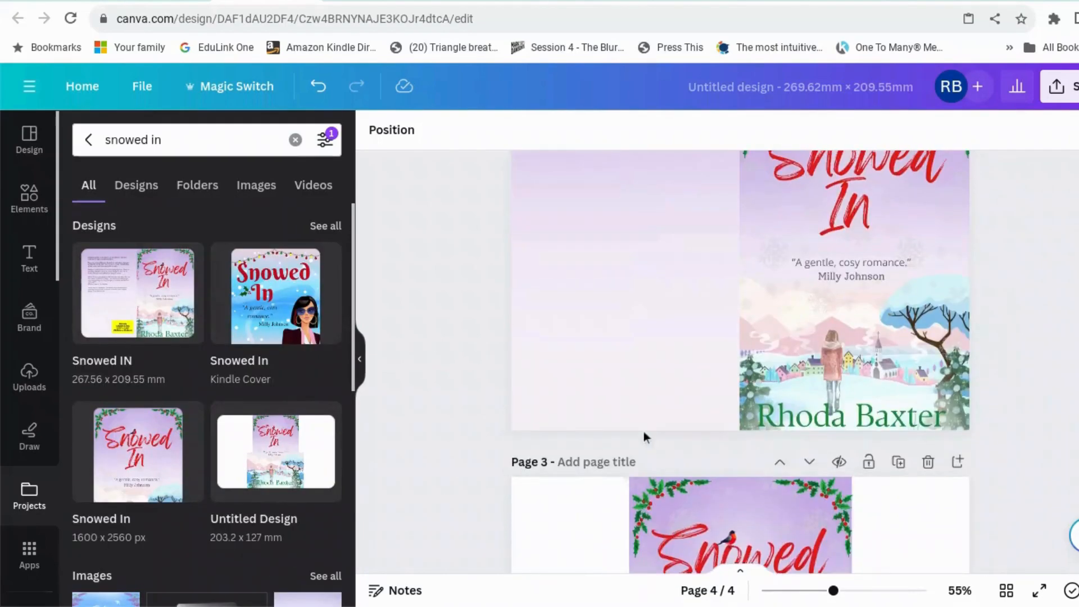
{"action": "scroll", "coordinate": [643, 431], "scroll_direction": "up", "scroll_amount": 5}
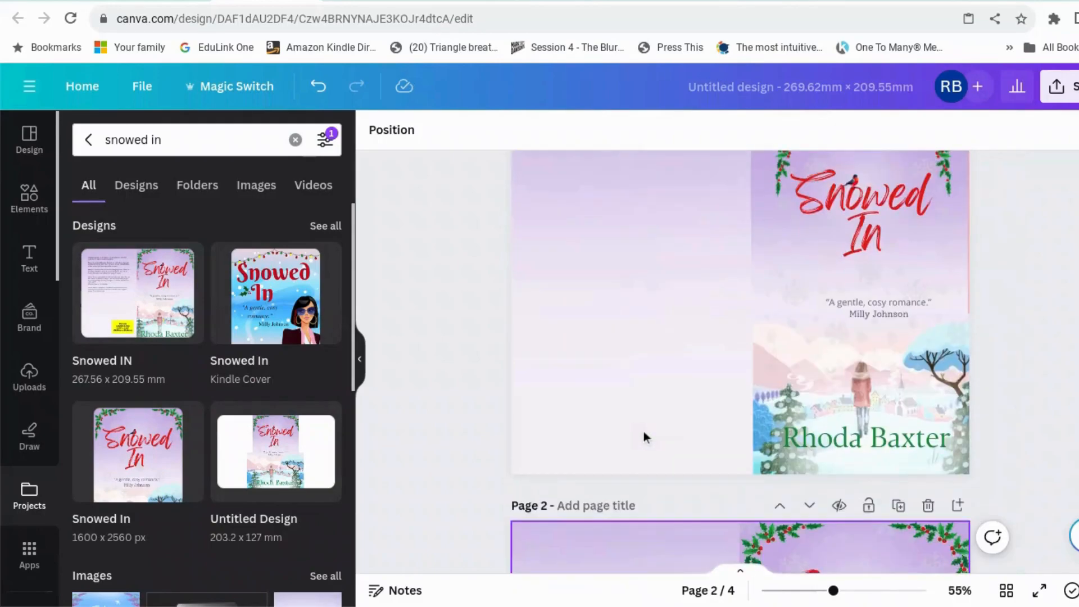
{"action": "scroll", "coordinate": [874, 486], "scroll_direction": "down", "scroll_amount": 3}
{"action": "scroll", "coordinate": [869, 488], "scroll_direction": "up", "scroll_amount": 3}
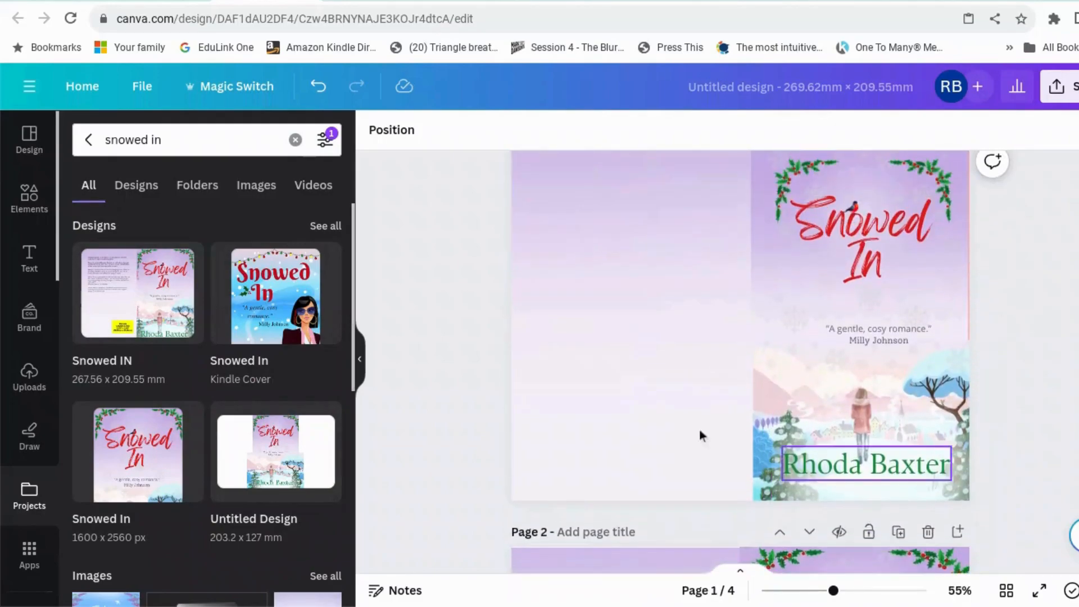
{"action": "left_click", "coordinate": [644, 412]}
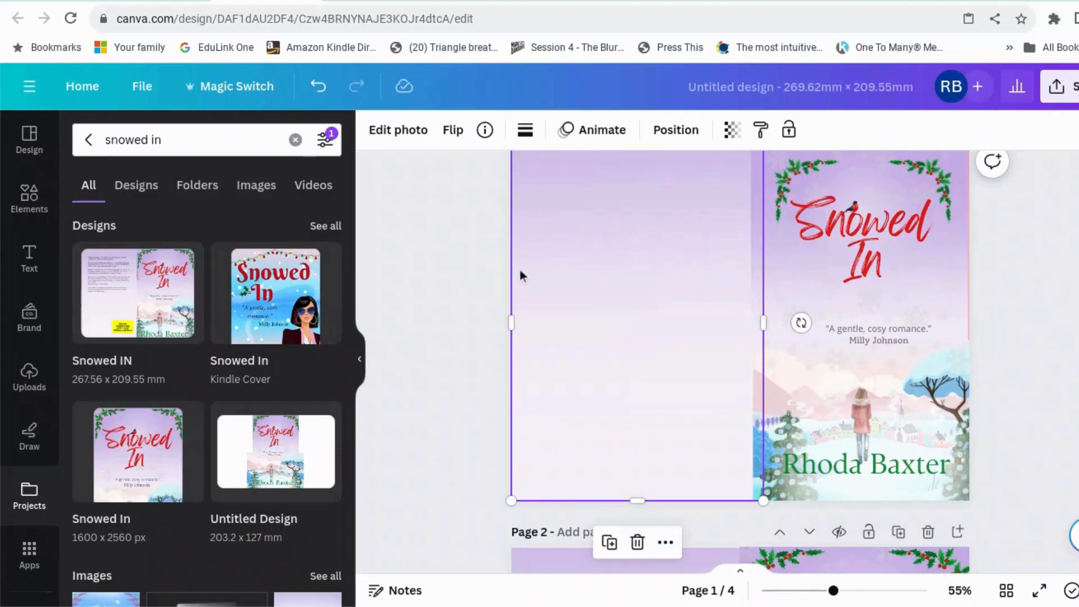
- Delete the lilac background image and add a square shape to page 1 filled with lilac photo colour #C6AEE5
{"action": "key", "text": "Delete"}
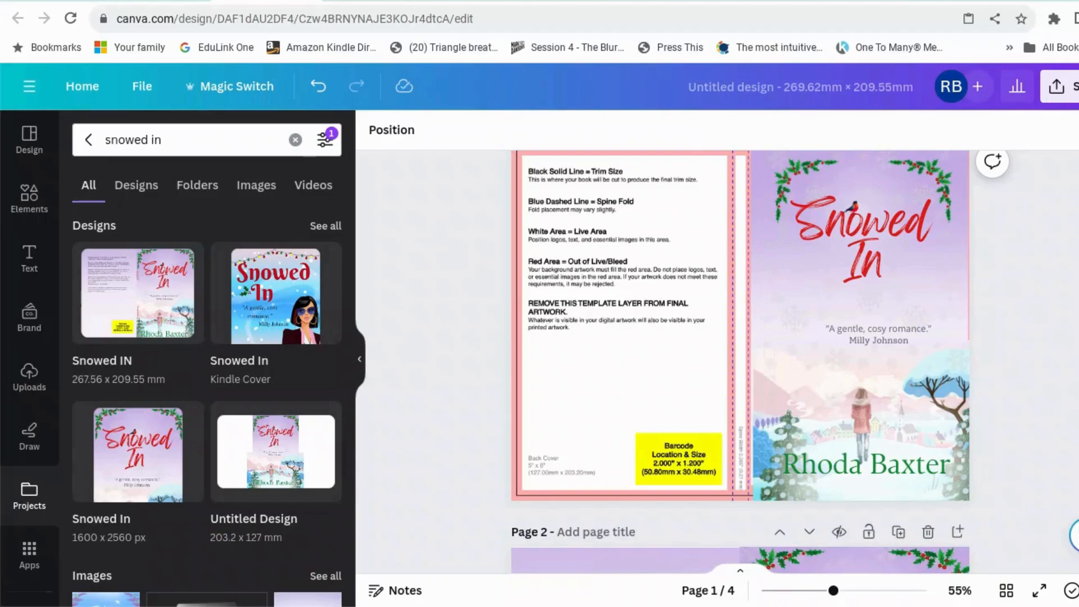
{"action": "key", "text": "r"}
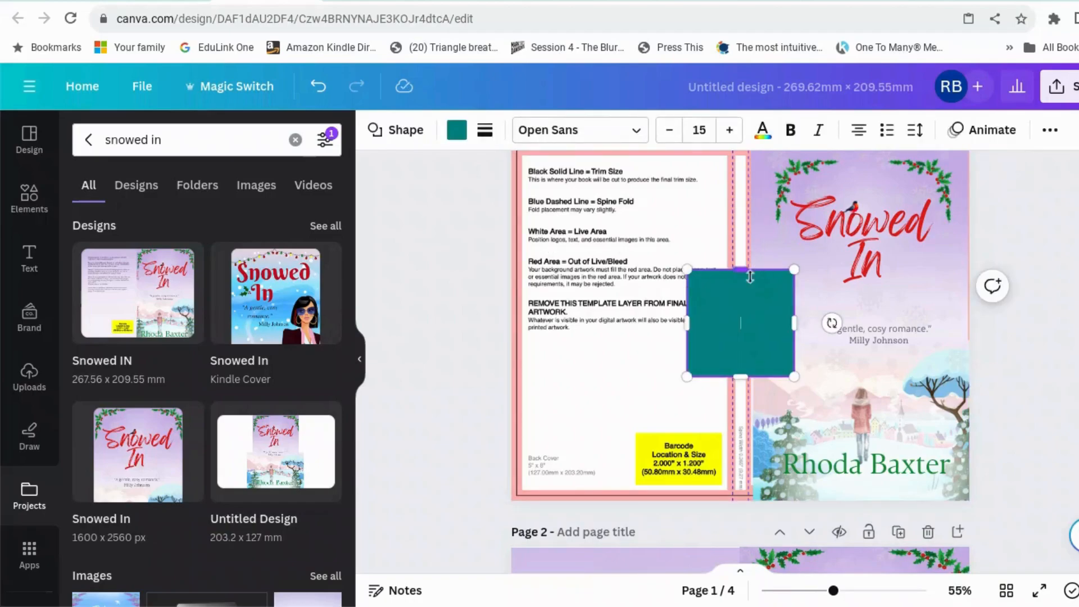
{"action": "left_click", "coordinate": [458, 134]}
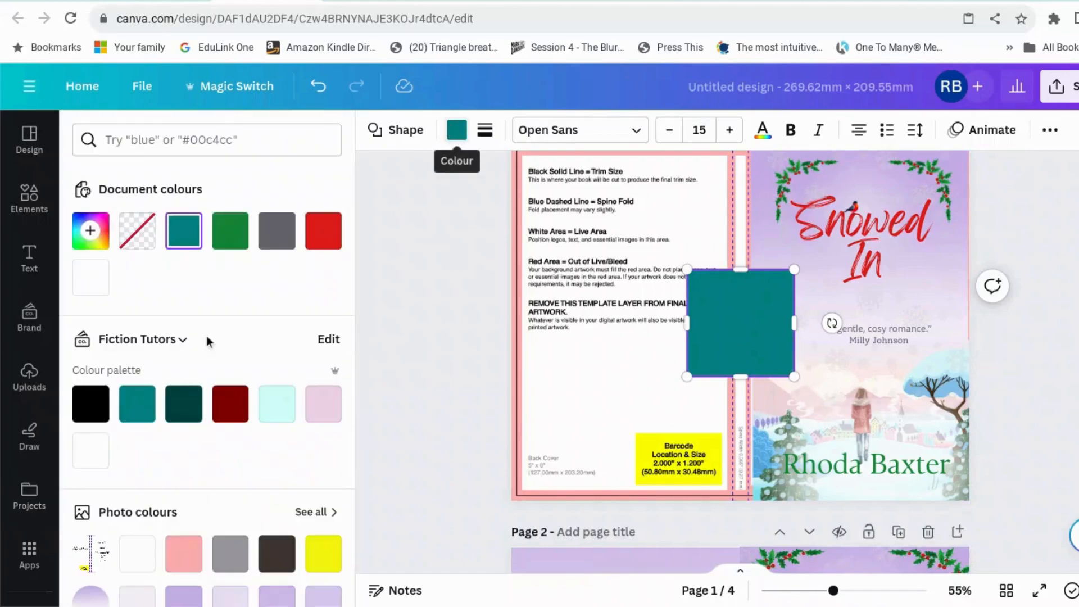
{"action": "scroll", "coordinate": [278, 304], "scroll_direction": "down", "scroll_amount": 5}
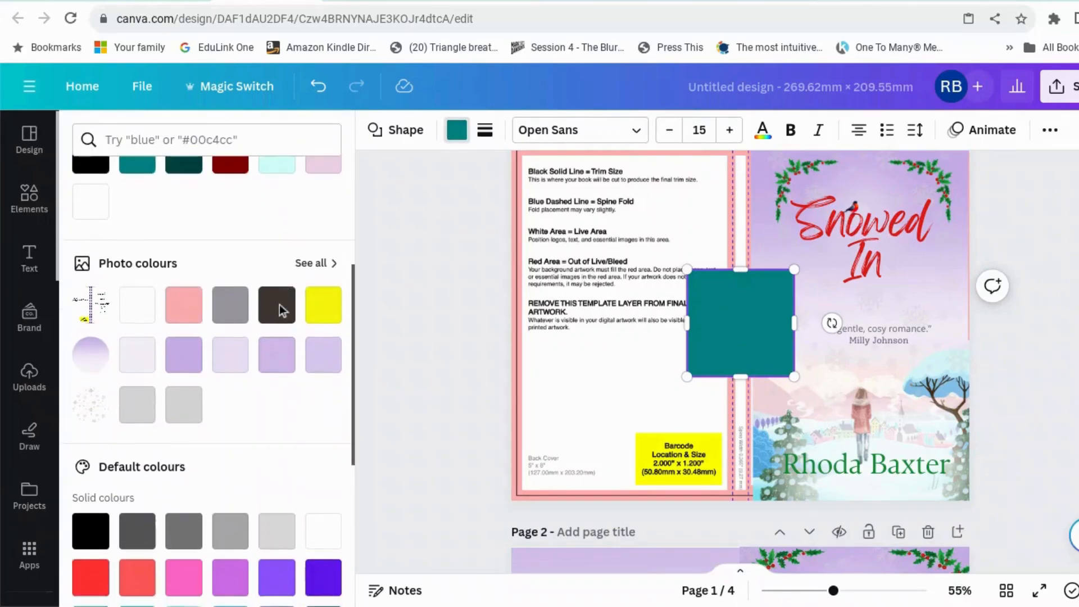
{"action": "left_click", "coordinate": [184, 364]}
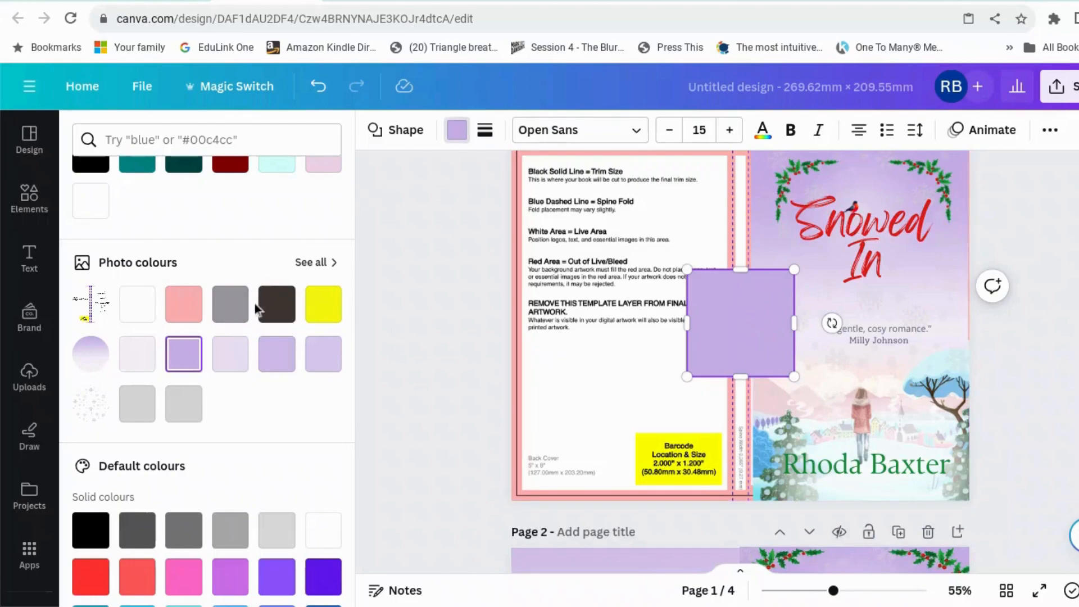
- Give the square a vertical linear gradient that runs from lilac #C6AEE5 to white #FFFFFF
{"action": "scroll", "coordinate": [211, 352], "scroll_direction": "up", "scroll_amount": 4}
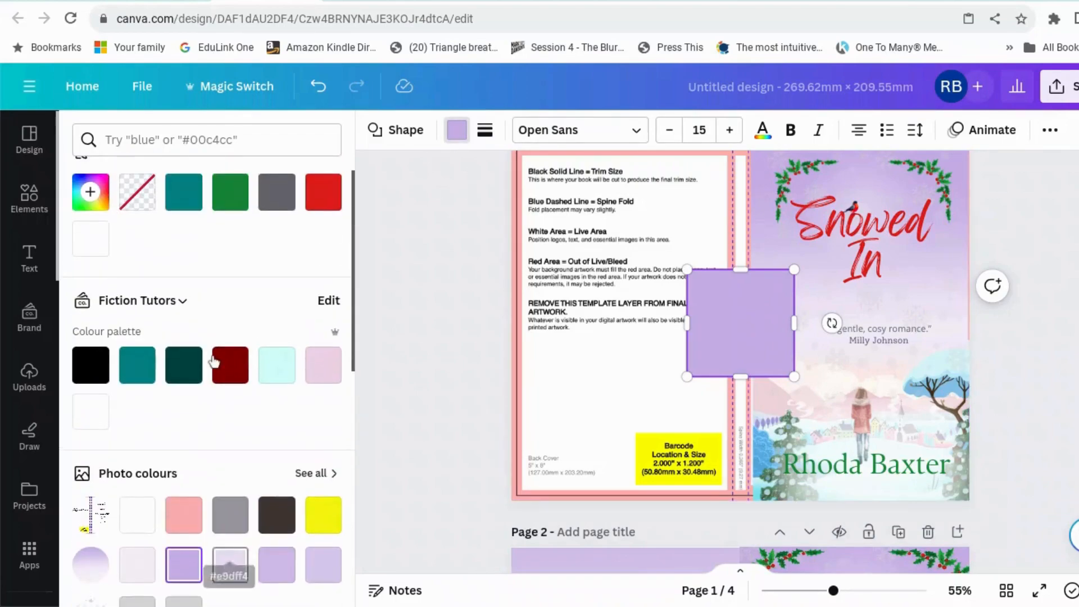
{"action": "left_click", "coordinate": [457, 138]}
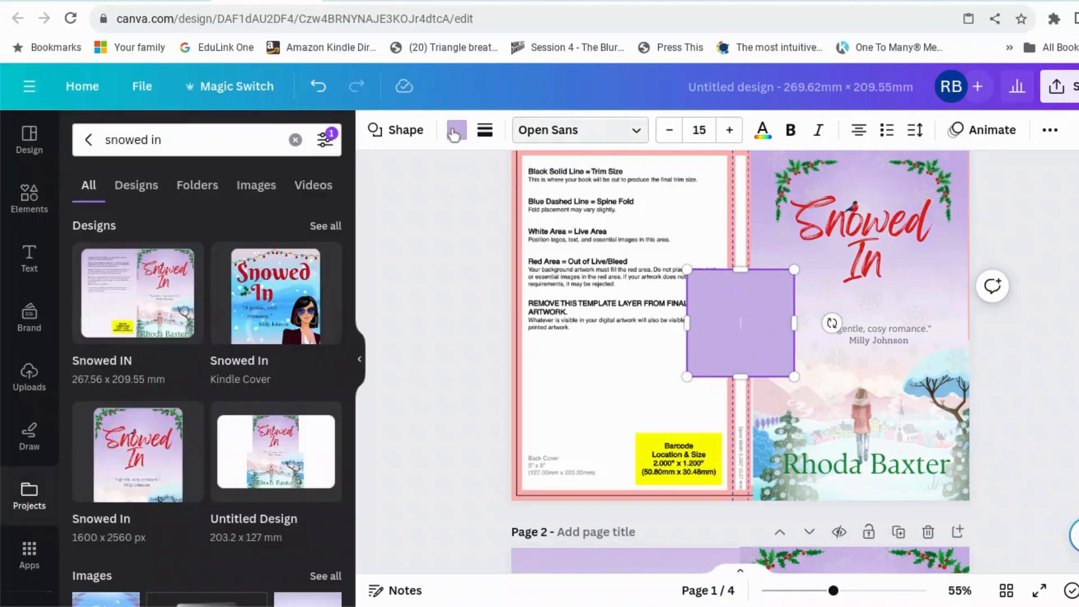
{"action": "left_click", "coordinate": [457, 135]}
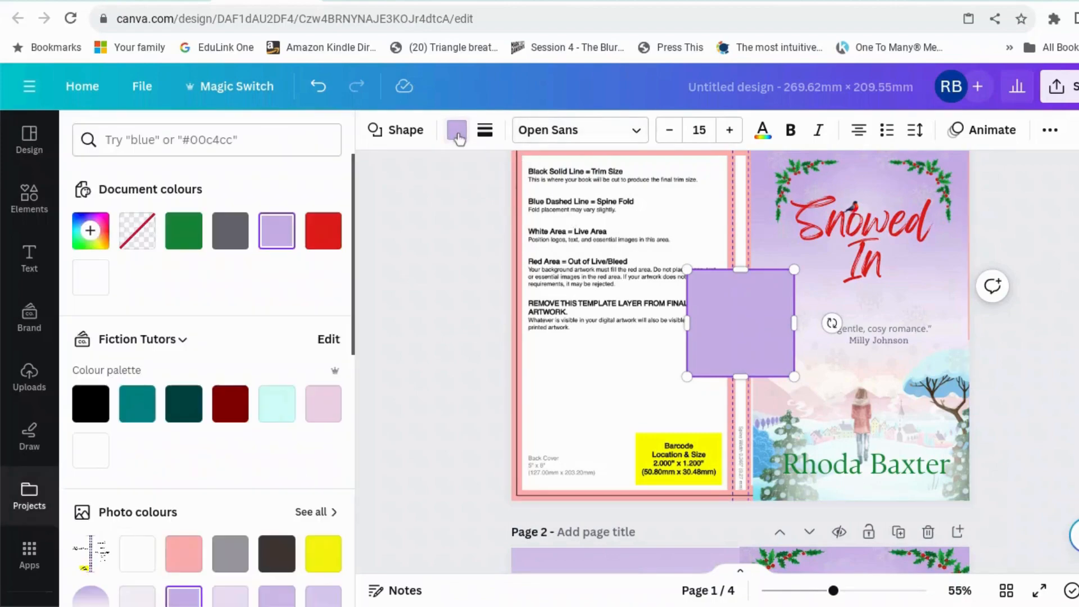
{"action": "left_click", "coordinate": [278, 235]}
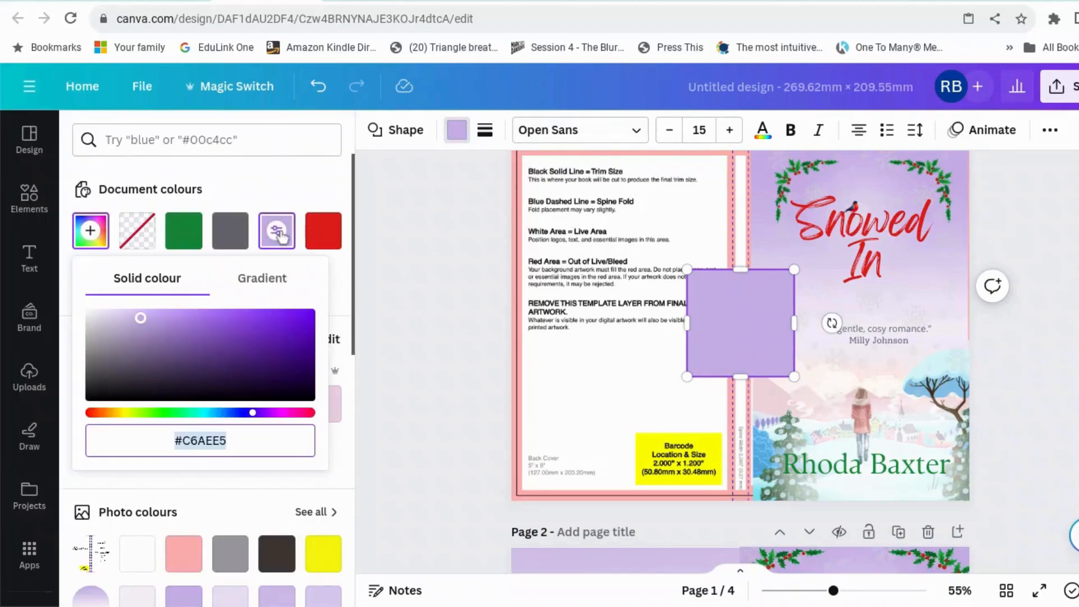
{"action": "left_click", "coordinate": [266, 281]}
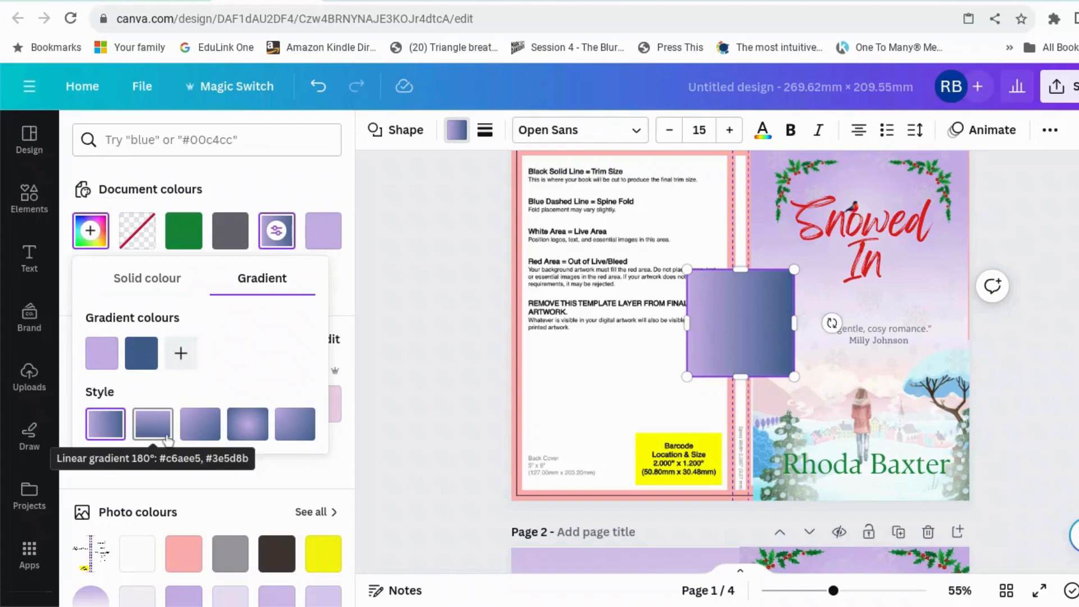
{"action": "left_click", "coordinate": [163, 437]}
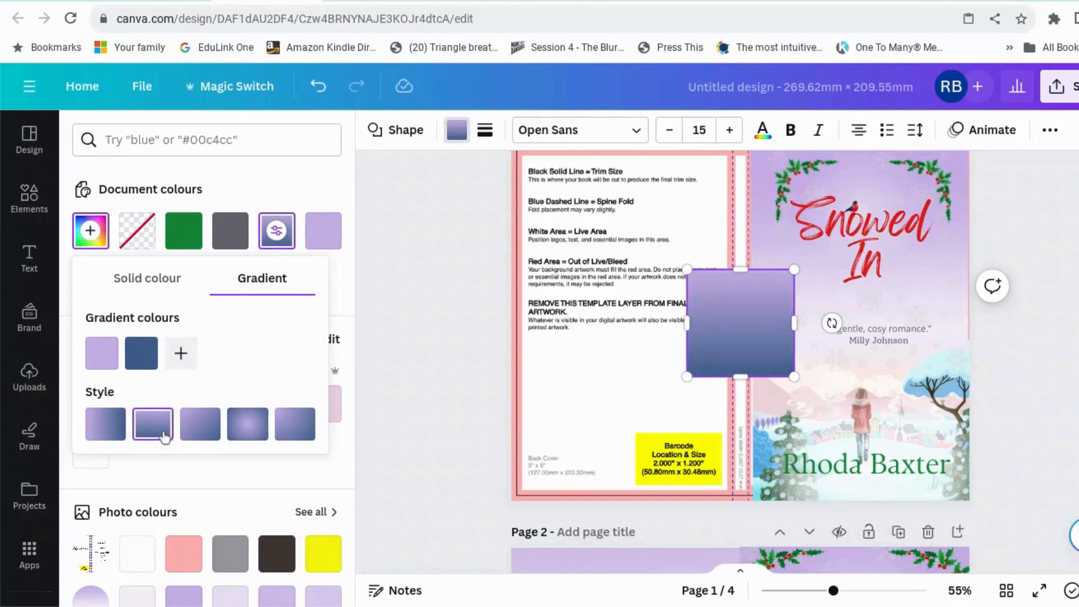
{"action": "left_click", "coordinate": [142, 360]}
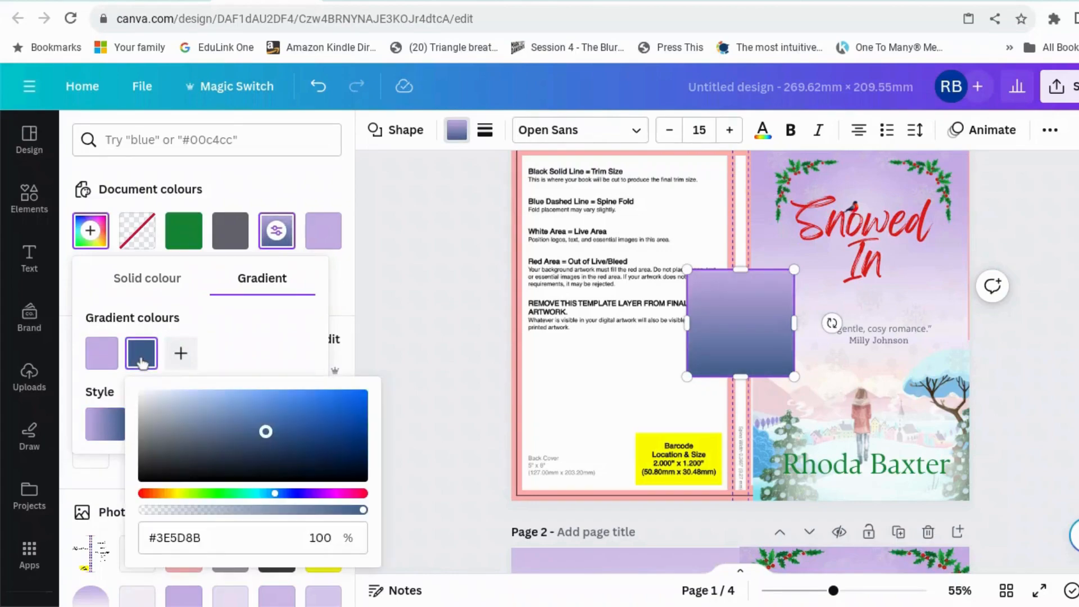
{"action": "left_click", "coordinate": [147, 397]}
{"action": "left_click_drag", "start_coordinate": [147, 397], "coordinate": [139, 390]}
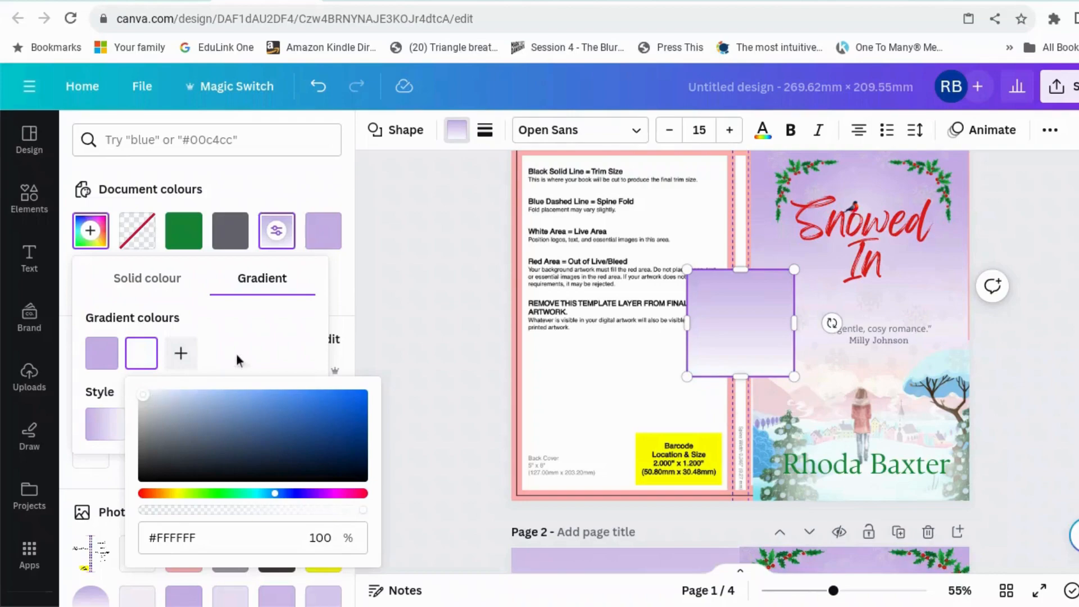
- Extend the gradient to two lilac colours followed by two whites, and set the second lilac's opacity to 66%
{"action": "left_click", "coordinate": [295, 314]}
{"action": "left_click", "coordinate": [180, 353]}
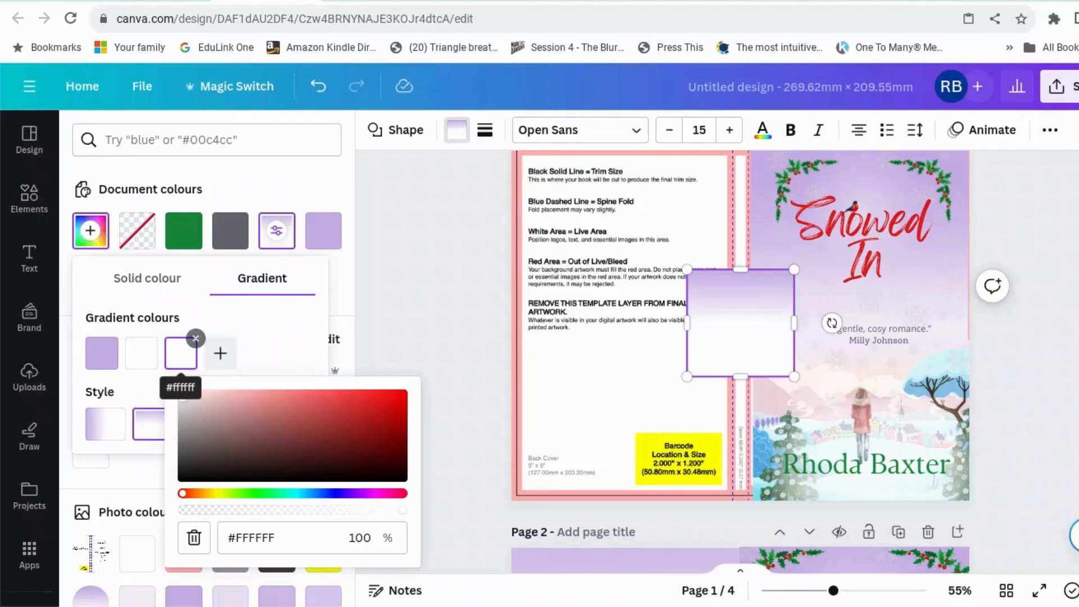
{"action": "left_click_drag", "start_coordinate": [101, 353], "coordinate": [199, 351]}
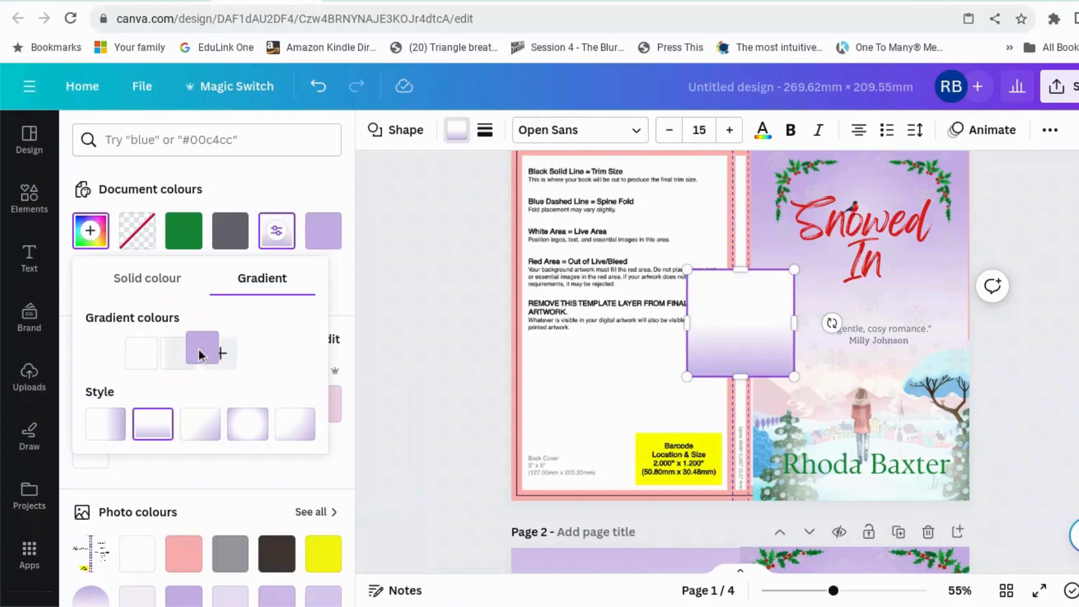
{"action": "left_click", "coordinate": [218, 354]}
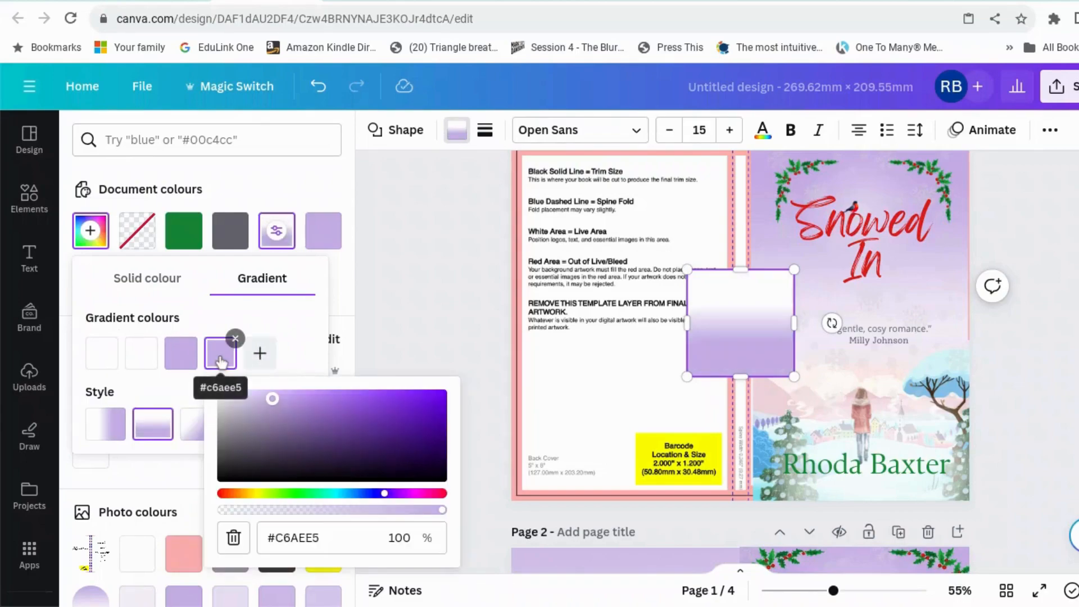
{"action": "left_click_drag", "start_coordinate": [192, 353], "coordinate": [99, 365]}
{"action": "left_click", "coordinate": [95, 357]}
{"action": "left_click_drag", "start_coordinate": [216, 366], "coordinate": [235, 366]}
{"action": "left_click_drag", "start_coordinate": [110, 360], "coordinate": [230, 357]}
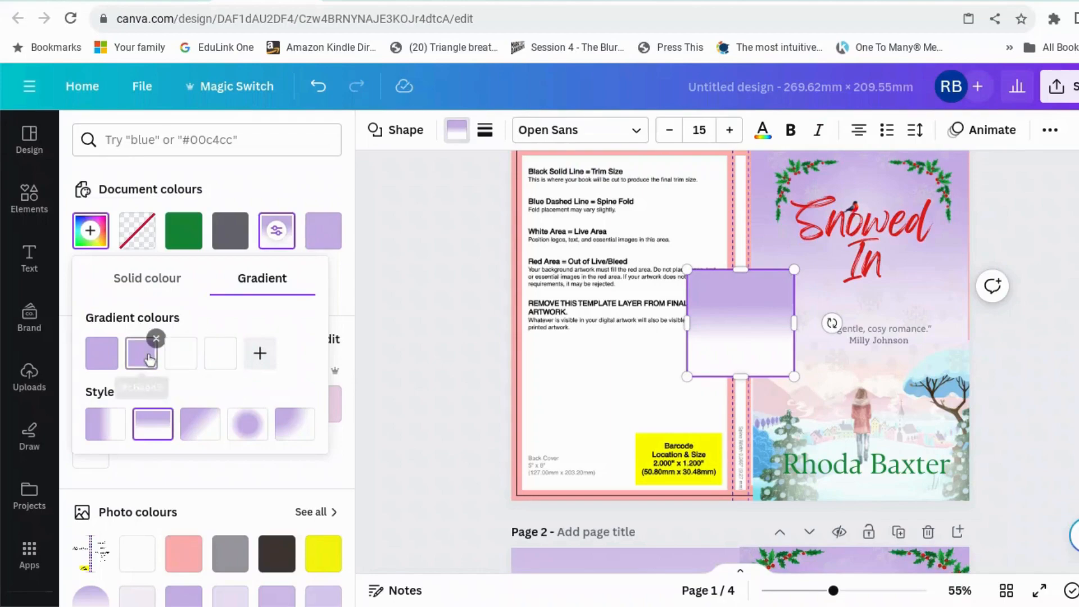
{"action": "left_click", "coordinate": [142, 354]}
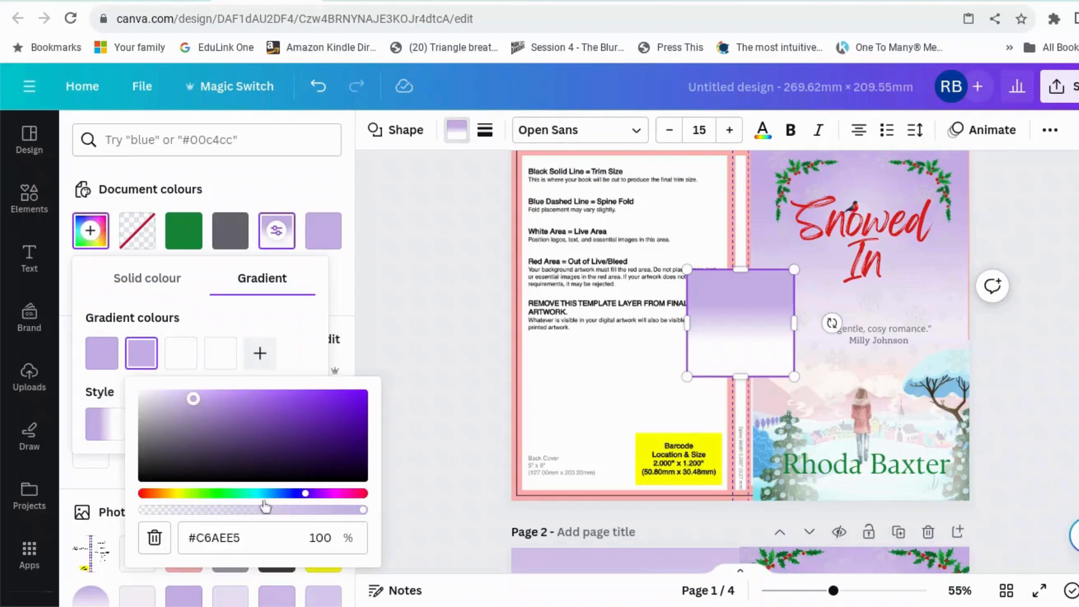
{"action": "left_click_drag", "start_coordinate": [363, 510], "coordinate": [289, 516]}
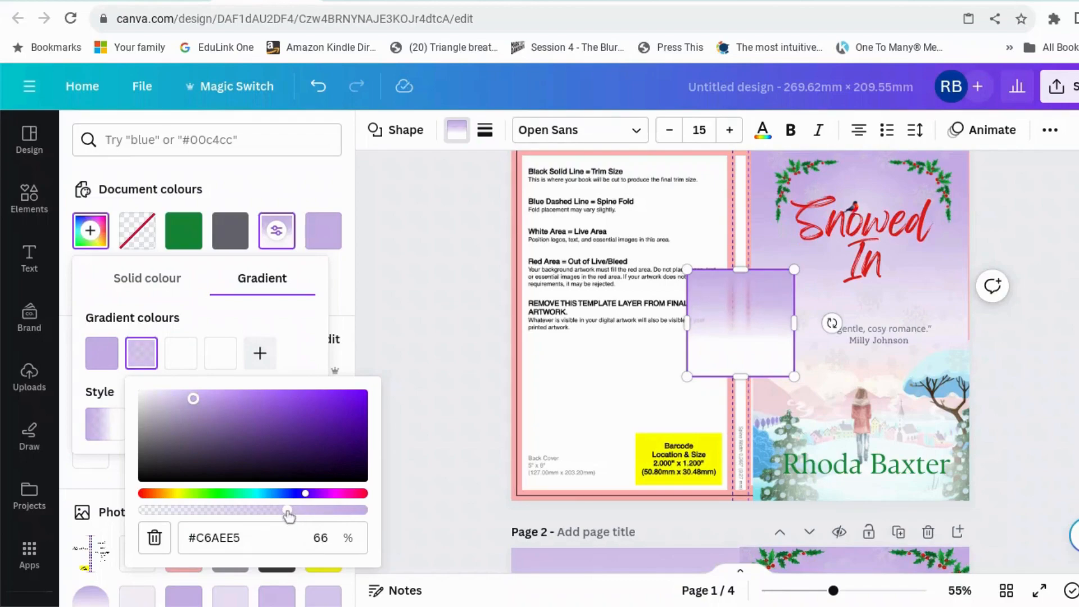
- Stretch the square to the page's full height and out to its left edge so it covers the back cover and spine
{"action": "scroll", "coordinate": [748, 340], "scroll_direction": "up", "scroll_amount": 1}
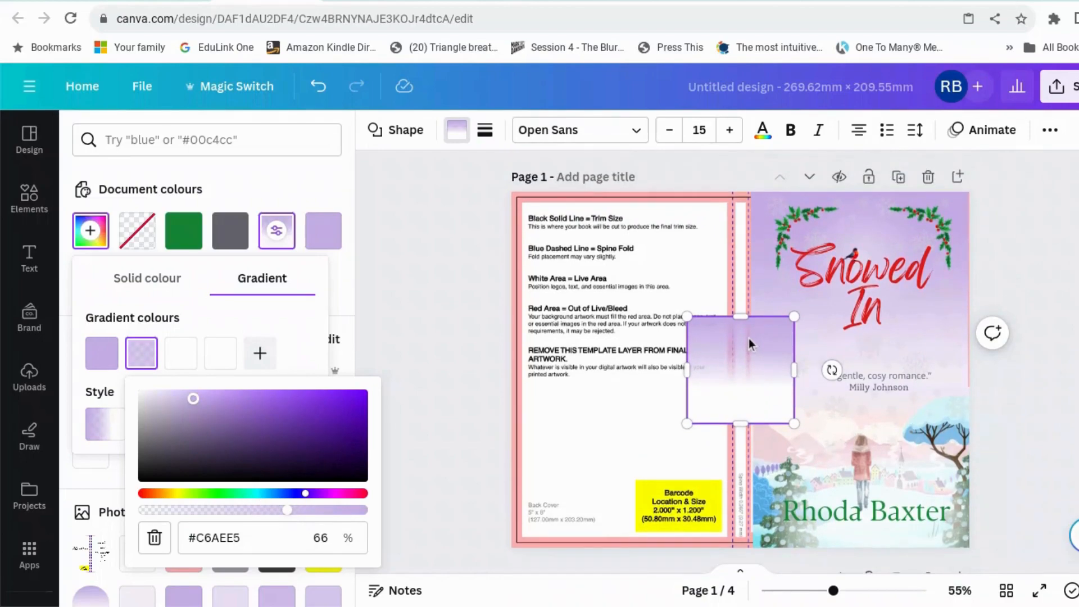
{"action": "left_click", "coordinate": [741, 325]}
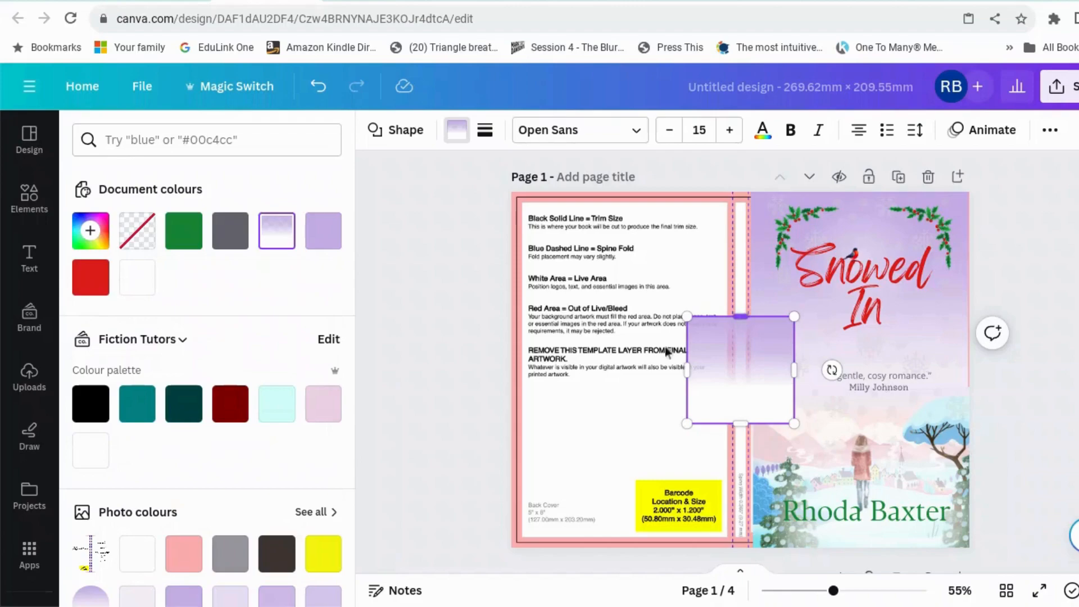
{"action": "left_click_drag", "start_coordinate": [742, 316], "coordinate": [725, 206]}
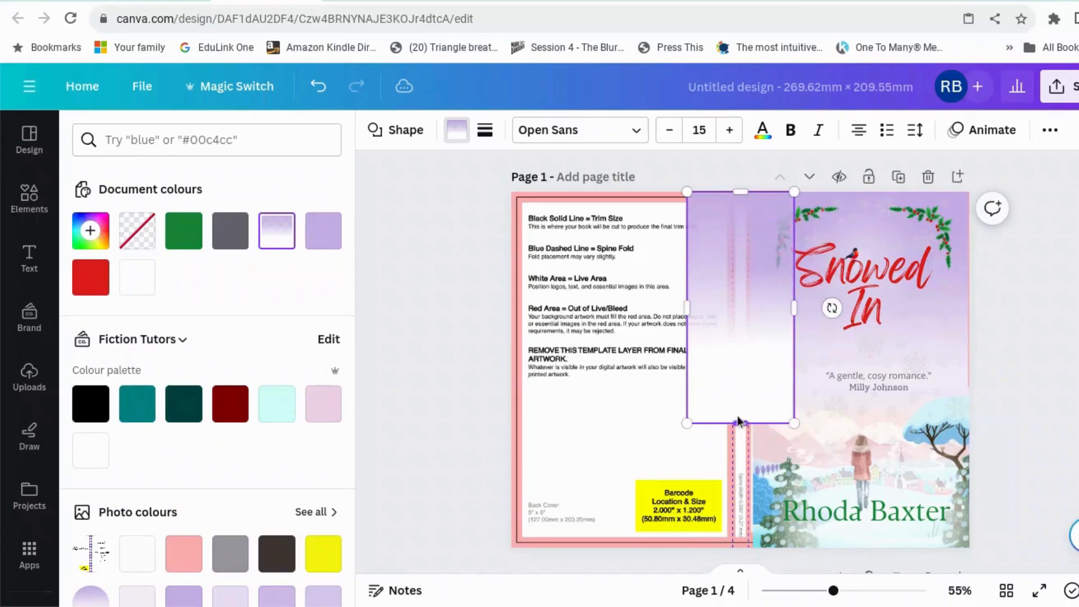
{"action": "left_click_drag", "start_coordinate": [741, 423], "coordinate": [719, 547]}
{"action": "left_click_drag", "start_coordinate": [687, 371], "coordinate": [511, 345]}
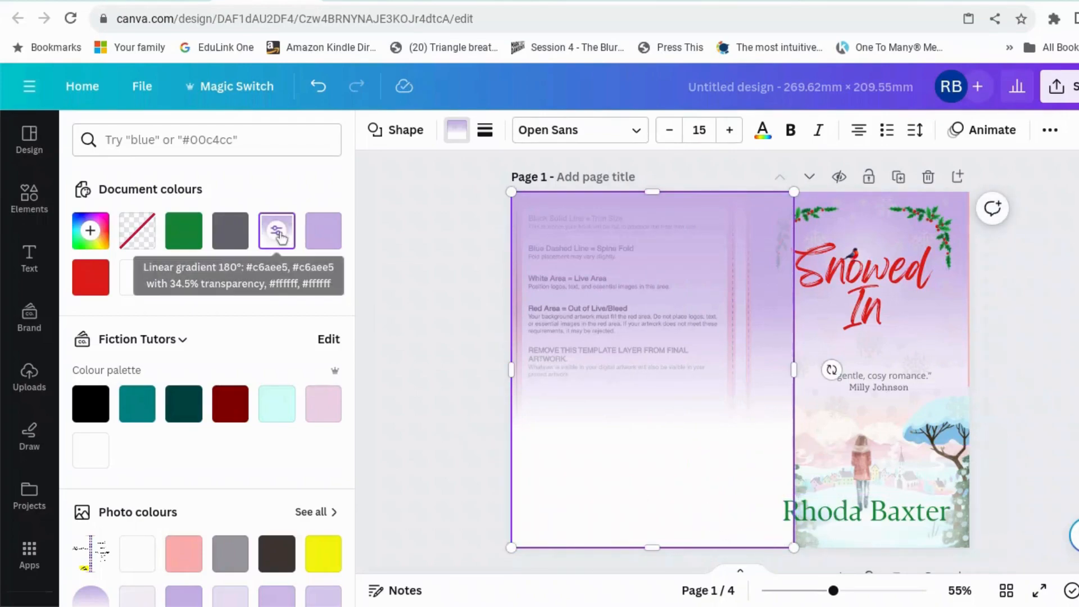
- Replace the shape's gradient with a solid very pale lilac photo colour and show all photo colours
{"action": "left_click", "coordinate": [279, 233]}
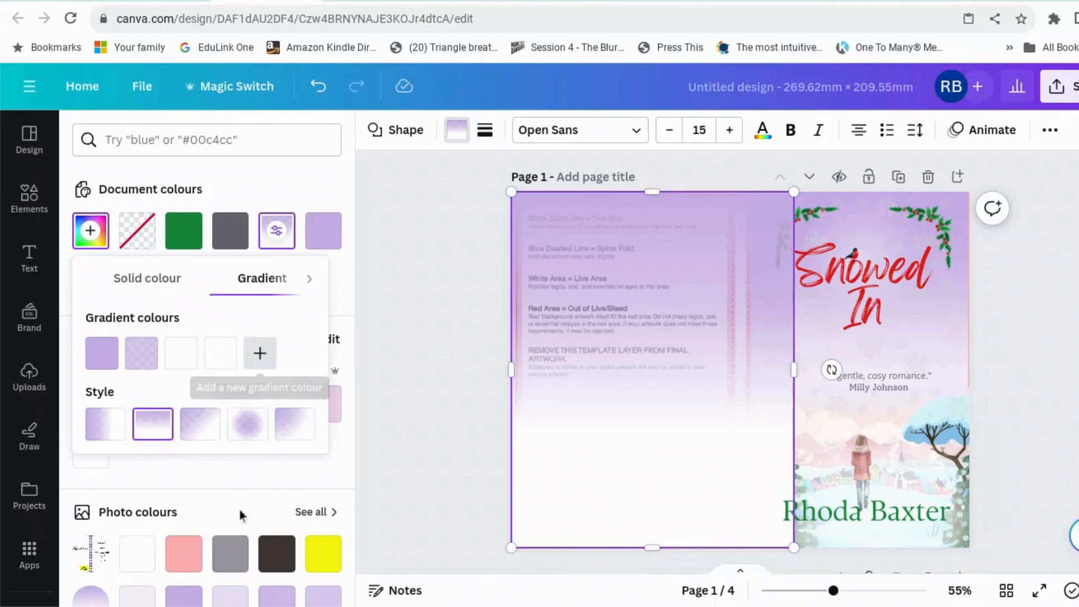
{"action": "scroll", "coordinate": [258, 524], "scroll_direction": "down", "scroll_amount": 2}
{"action": "left_click", "coordinate": [138, 496]}
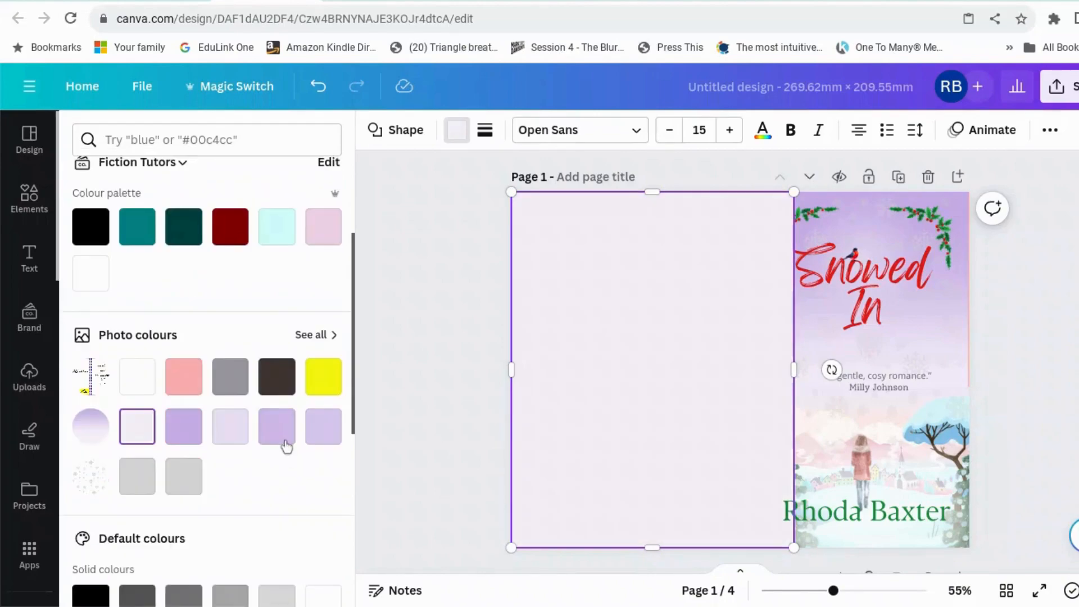
{"action": "left_click", "coordinate": [315, 333]}
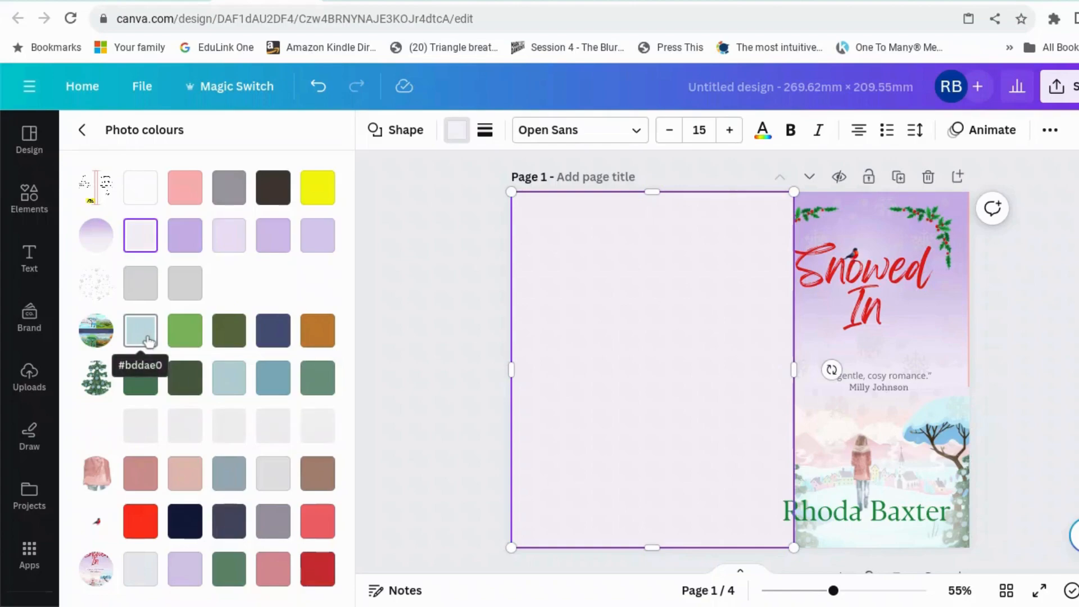
- Undo the shape's edits back to the small teal square and redo them all
{"action": "key", "text": "ctrl+z"}
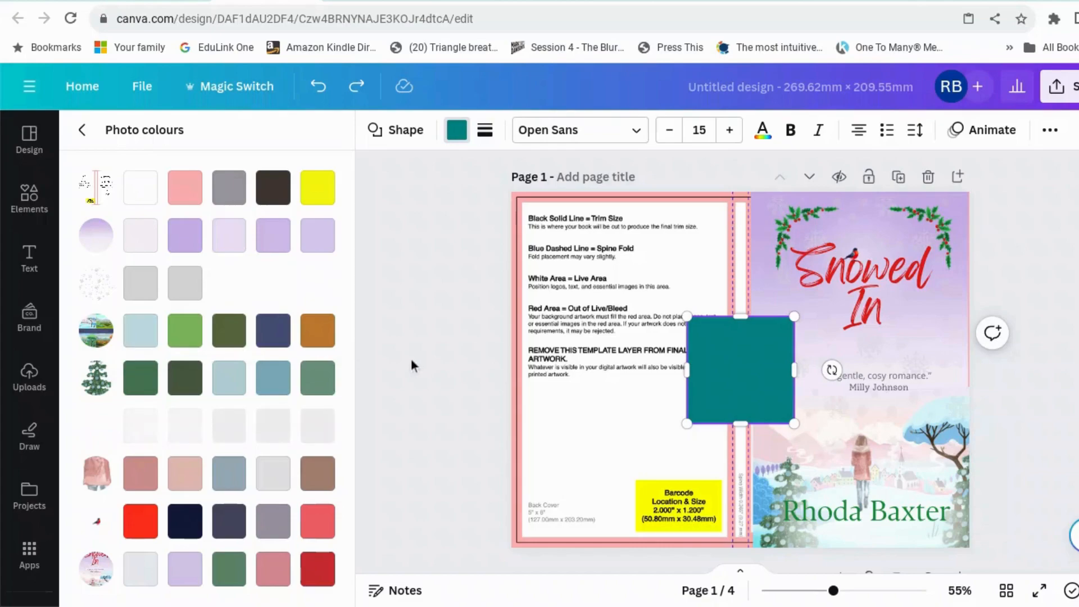
{"action": "left_click", "coordinate": [319, 88]}
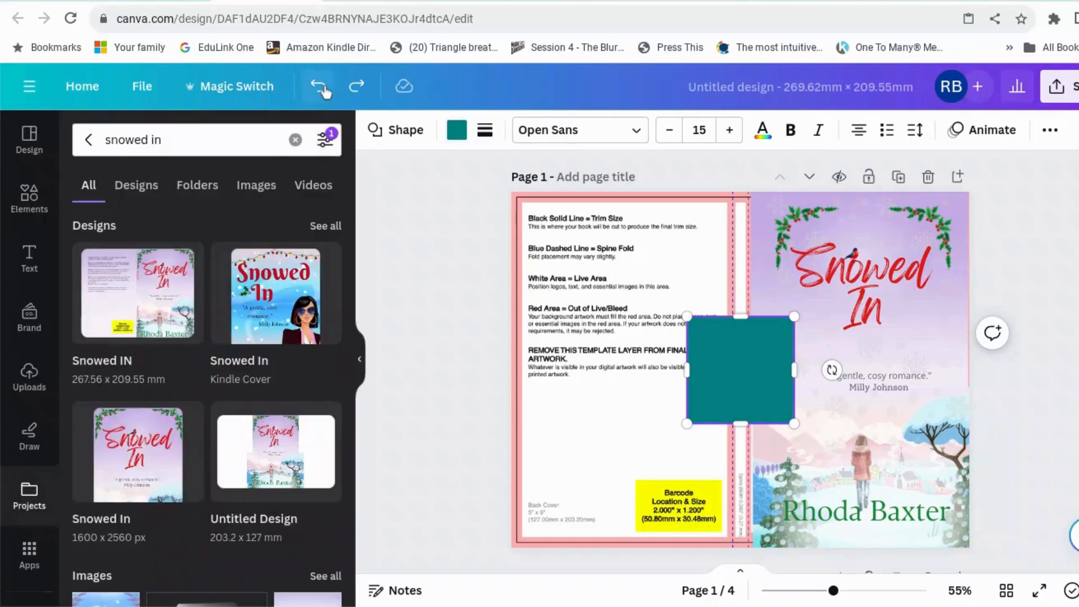
{"action": "left_click", "coordinate": [320, 89]}
{"action": "left_click", "coordinate": [350, 90]}
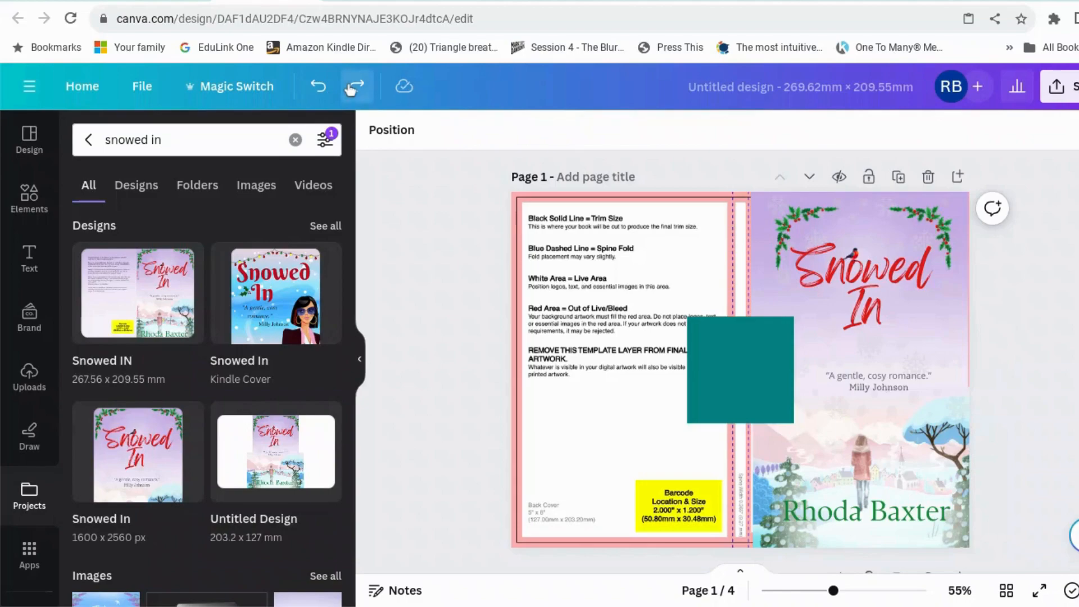
{"action": "left_click", "coordinate": [350, 90]}
- Select the large shape covering the back cover and recolour it with the solid lilac photo colour #C6AEE5
{"action": "left_click", "coordinate": [610, 318]}
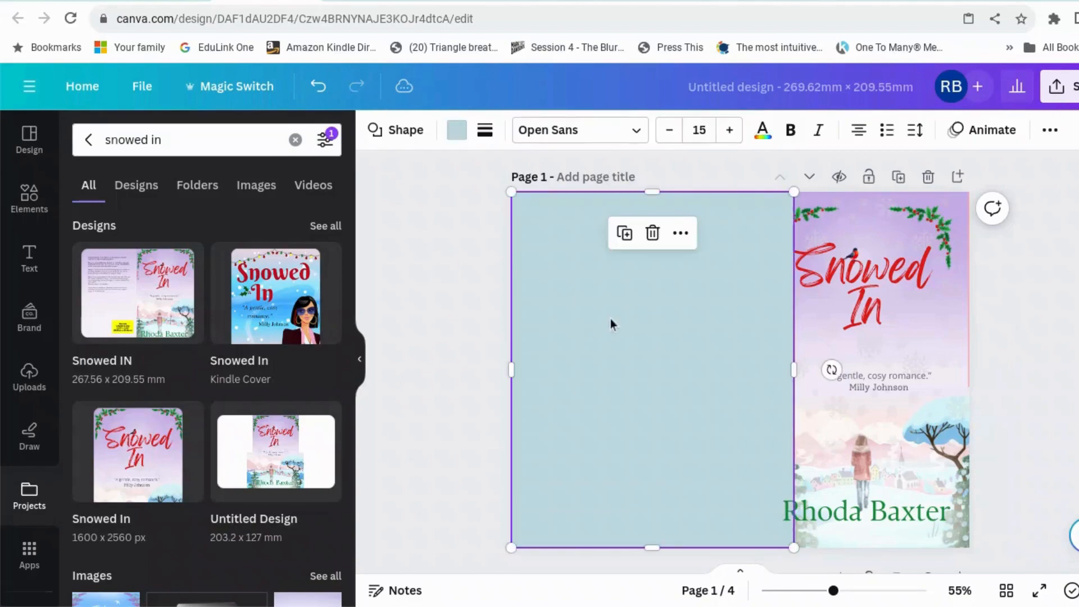
{"action": "left_click", "coordinate": [457, 130]}
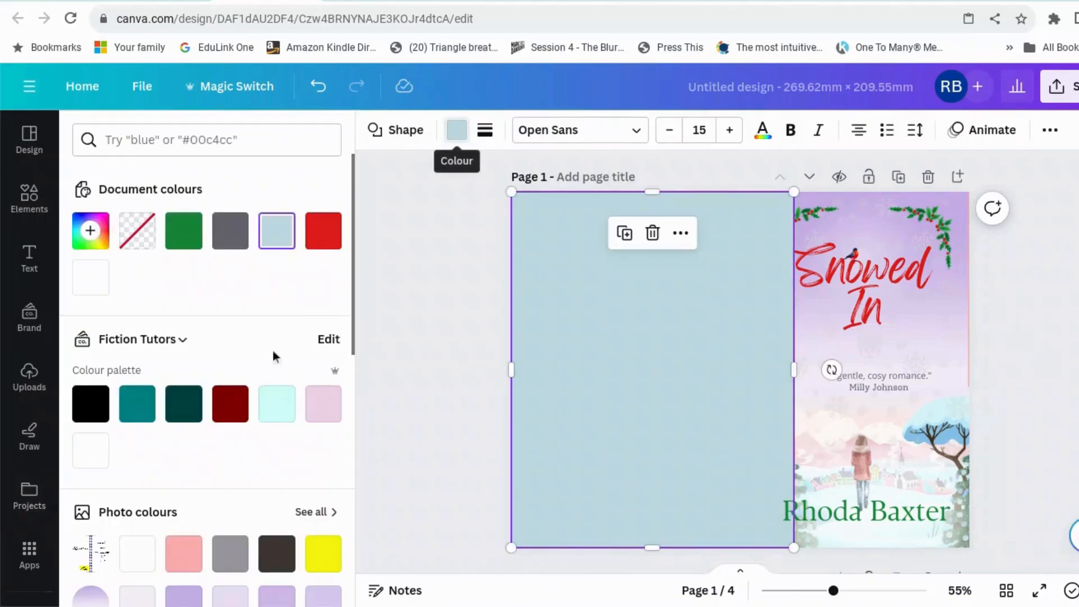
{"action": "left_click", "coordinate": [276, 248]}
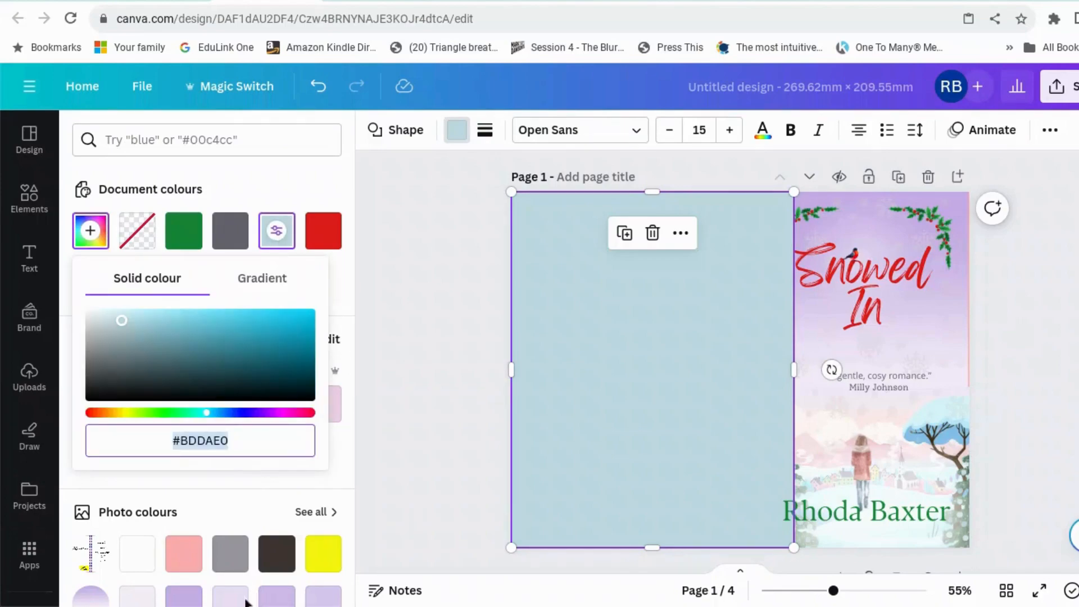
{"action": "left_click", "coordinate": [196, 604]}
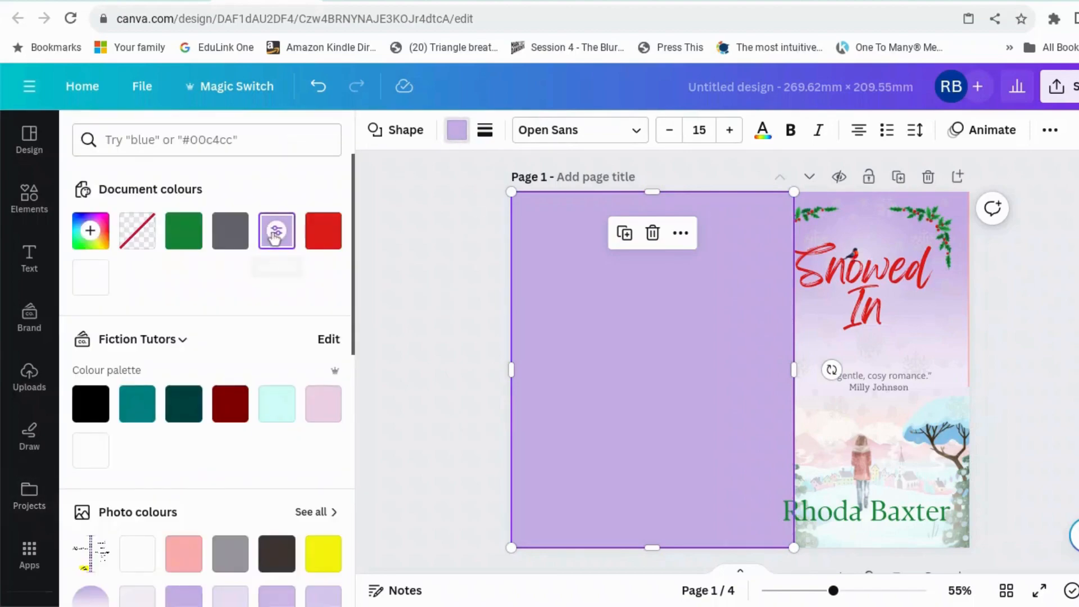
- Change the shape's fill to a gradient and add a third gradient colour, #BDDAE0
{"action": "left_click", "coordinate": [275, 235]}
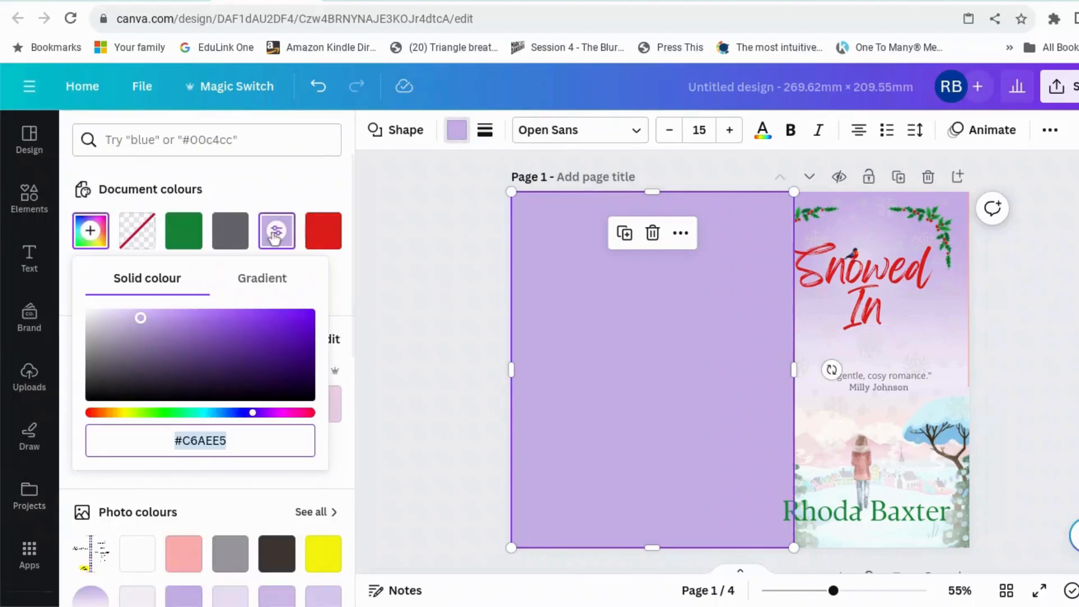
{"action": "left_click", "coordinate": [272, 284]}
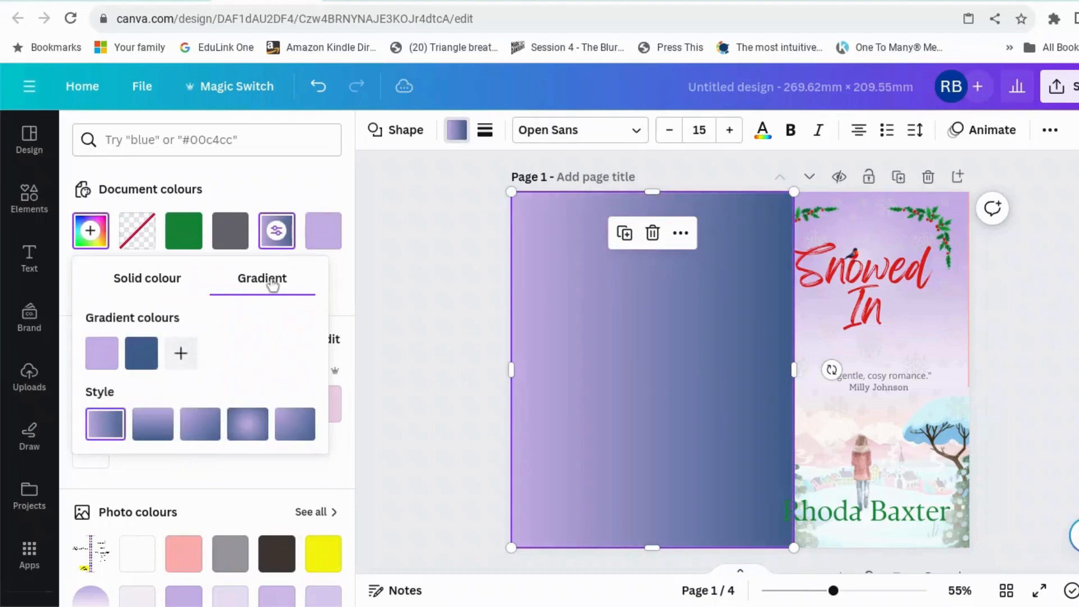
{"action": "left_click", "coordinate": [181, 354]}
{"action": "left_click", "coordinate": [291, 541]}
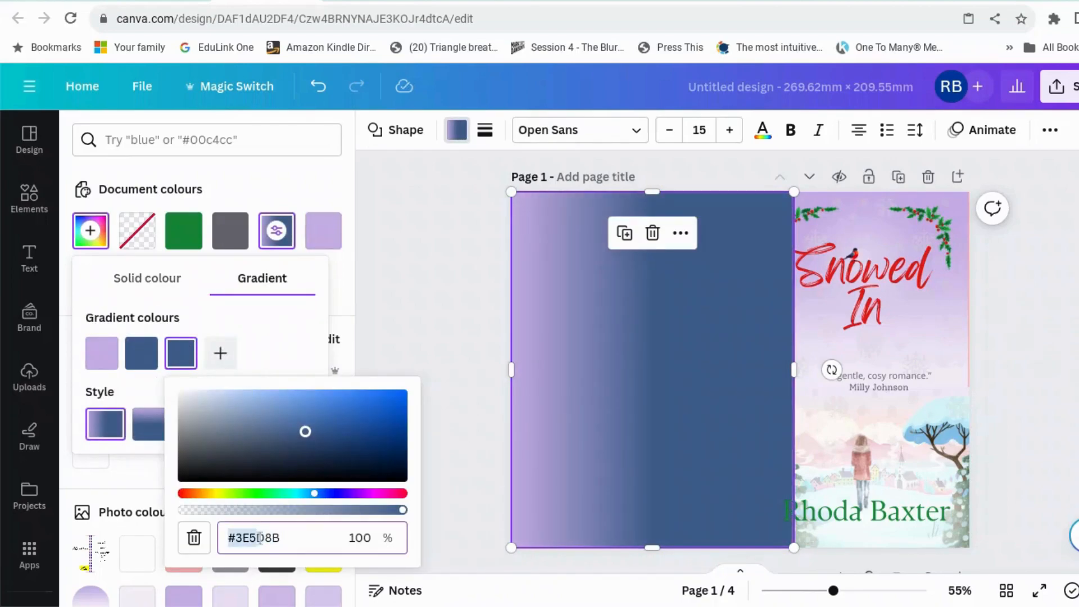
{"action": "left_click", "coordinate": [252, 541]}
{"action": "left_click_drag", "start_coordinate": [236, 538], "coordinate": [285, 544]}
{"action": "type", "text": "BDD"}
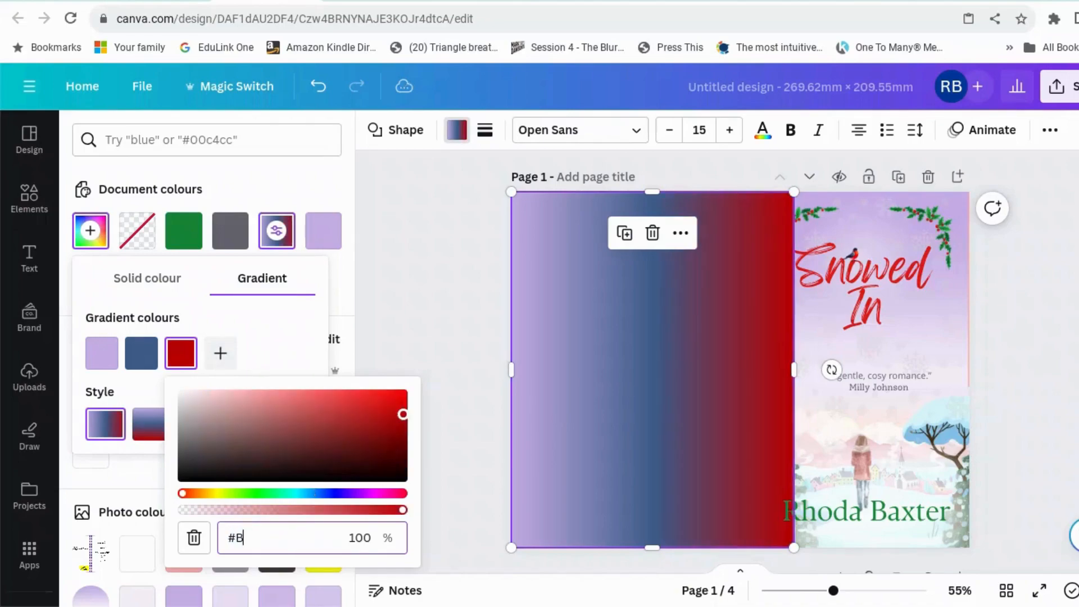
{"action": "type", "text": "AE0"}
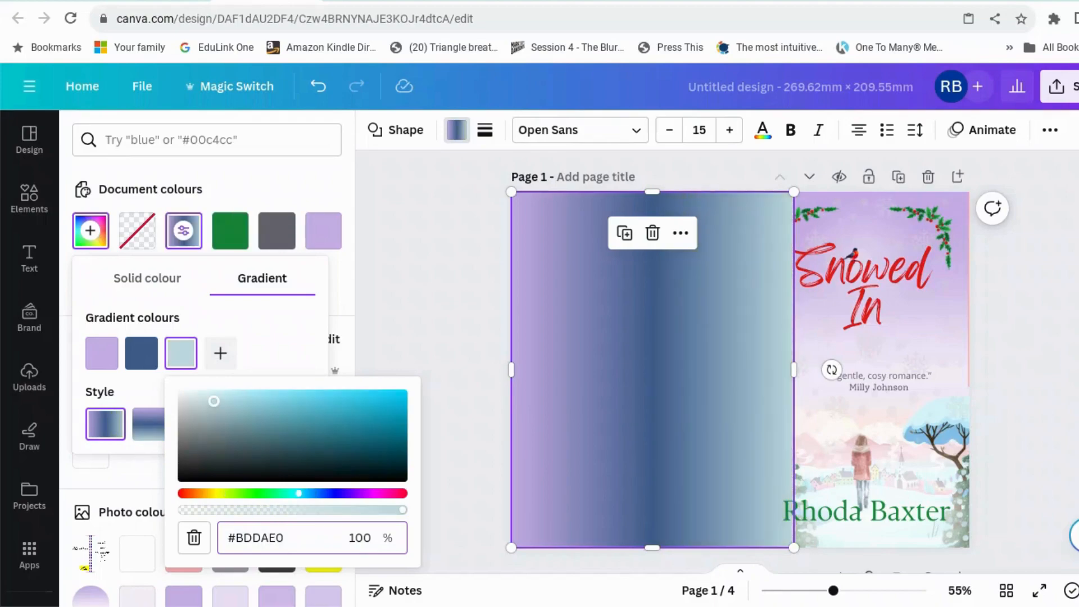
{"action": "key", "text": "Return"}
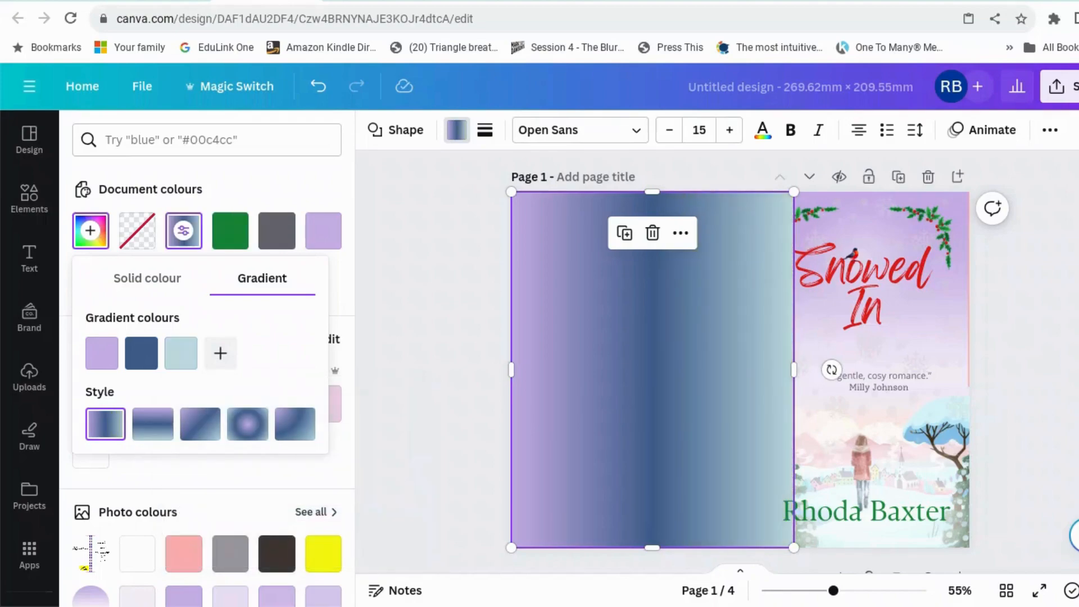
- Make the gradient run from top to bottom and set its middle colour to near-white #FAFCFF
{"action": "left_click", "coordinate": [153, 425]}
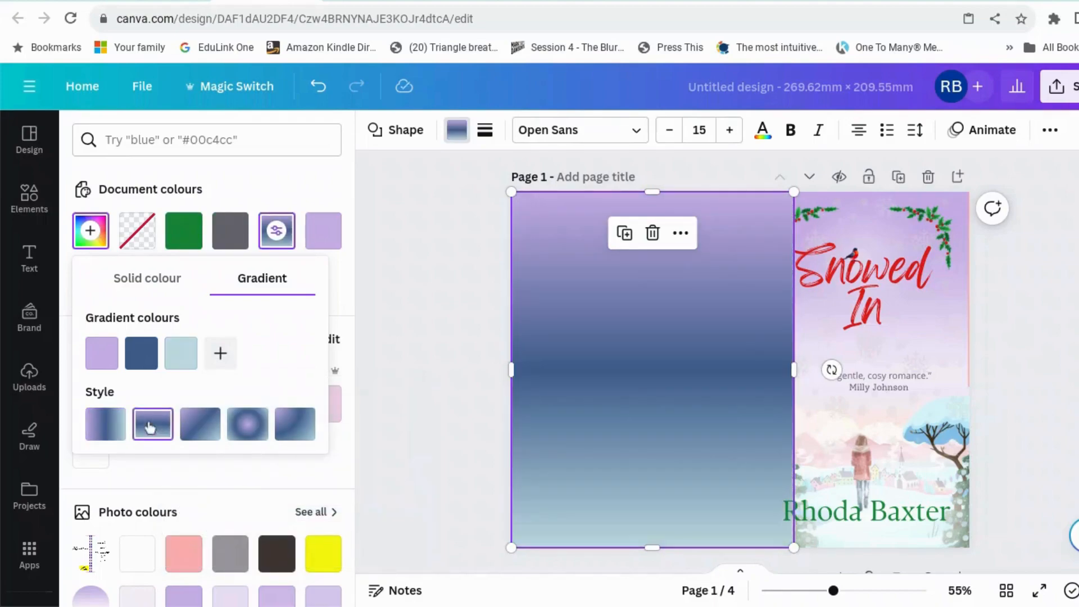
{"action": "left_click", "coordinate": [134, 357]}
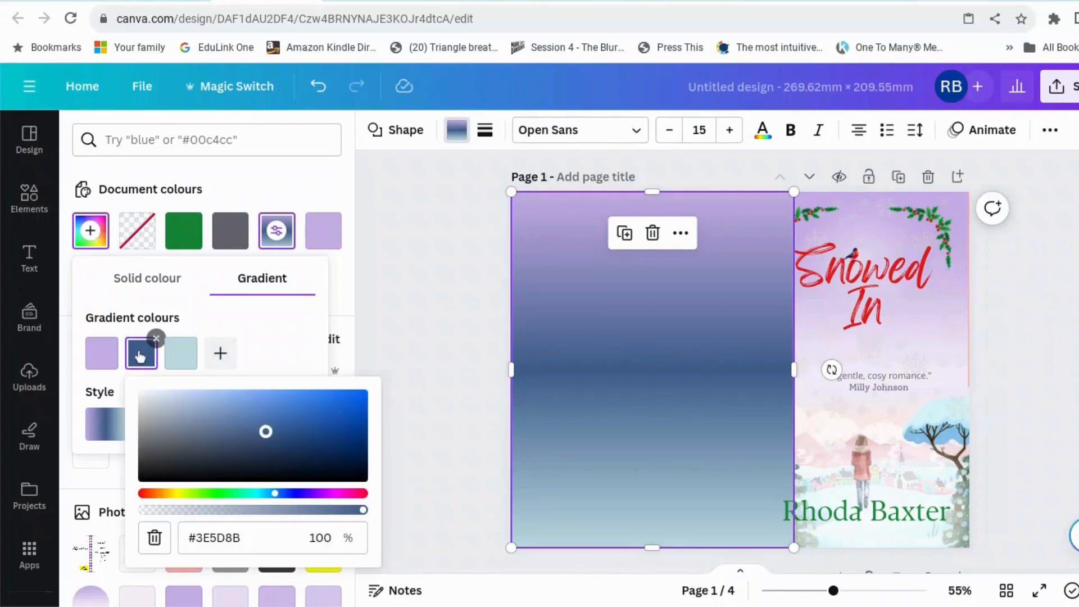
{"action": "left_click", "coordinate": [144, 393]}
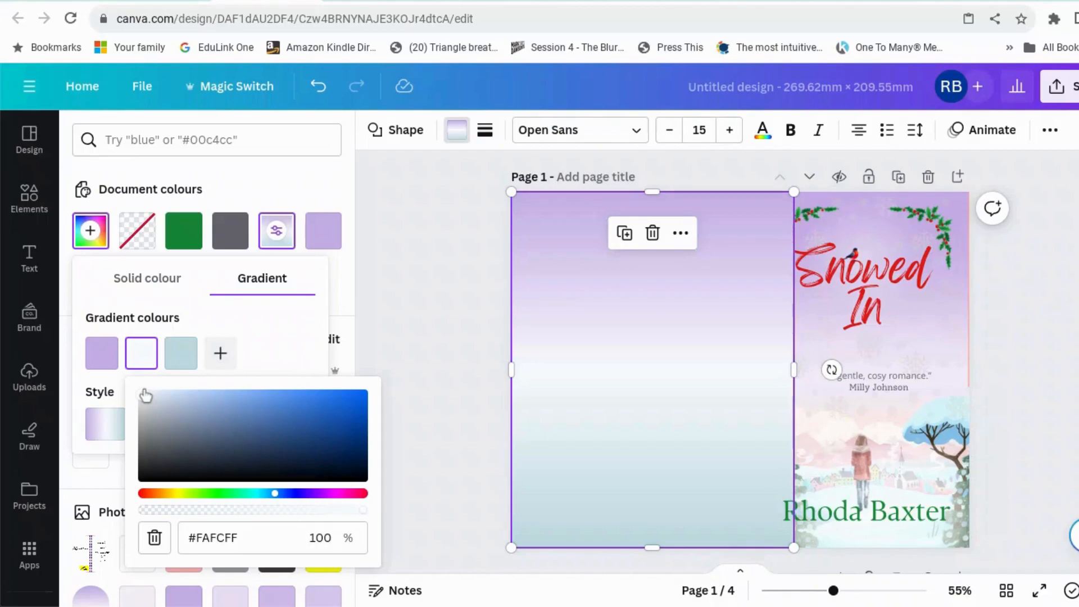
- Add a near-white #FCFFFF to the gradient and make the pale blue its last colour
{"action": "left_click", "coordinate": [220, 356]}
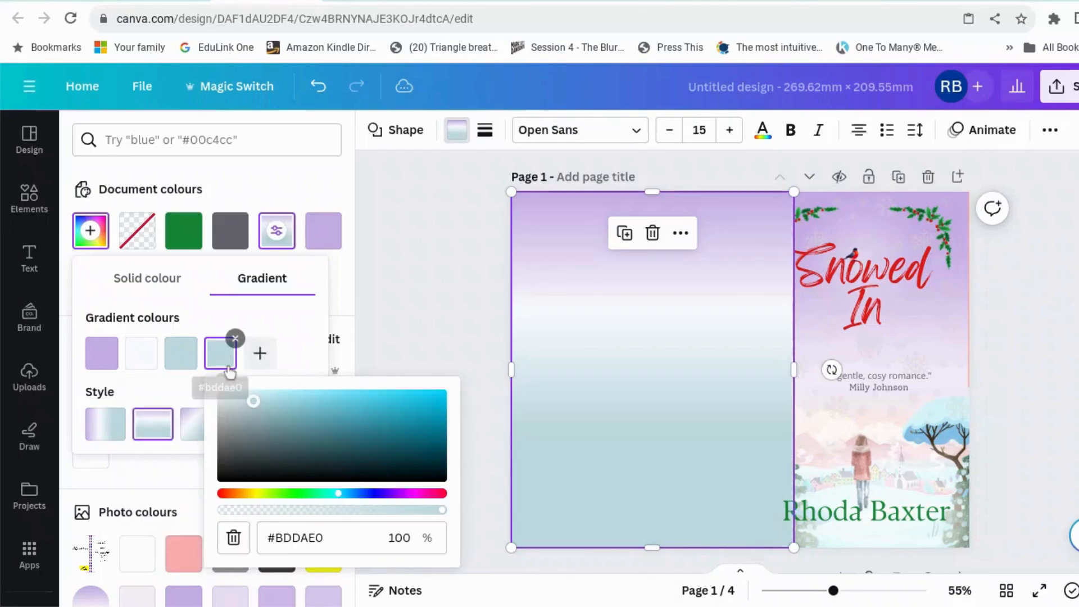
{"action": "left_click", "coordinate": [221, 393]}
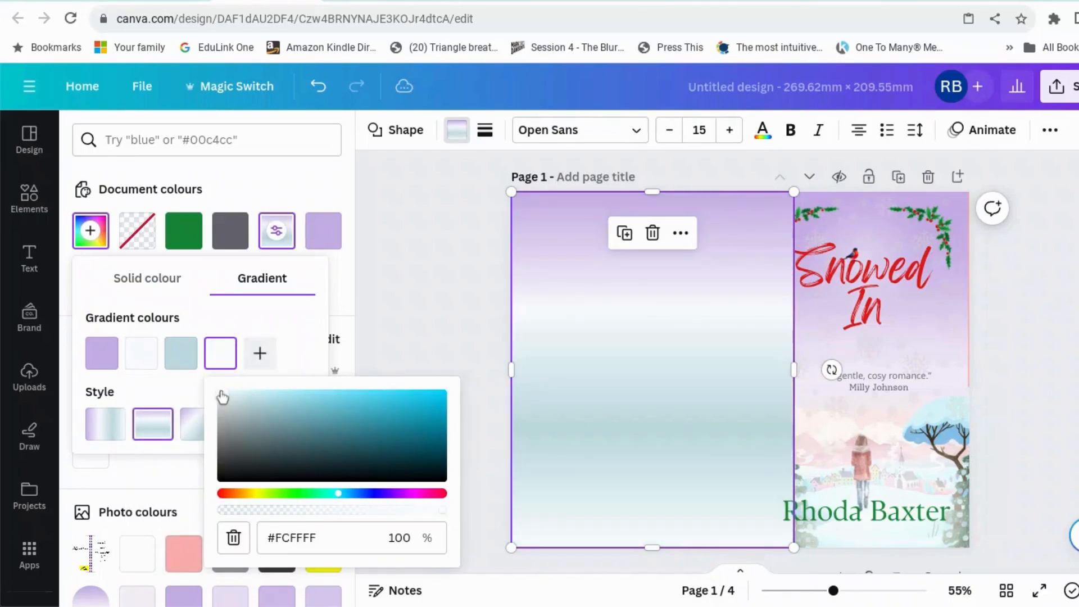
{"action": "left_click_drag", "start_coordinate": [187, 352], "coordinate": [243, 366]}
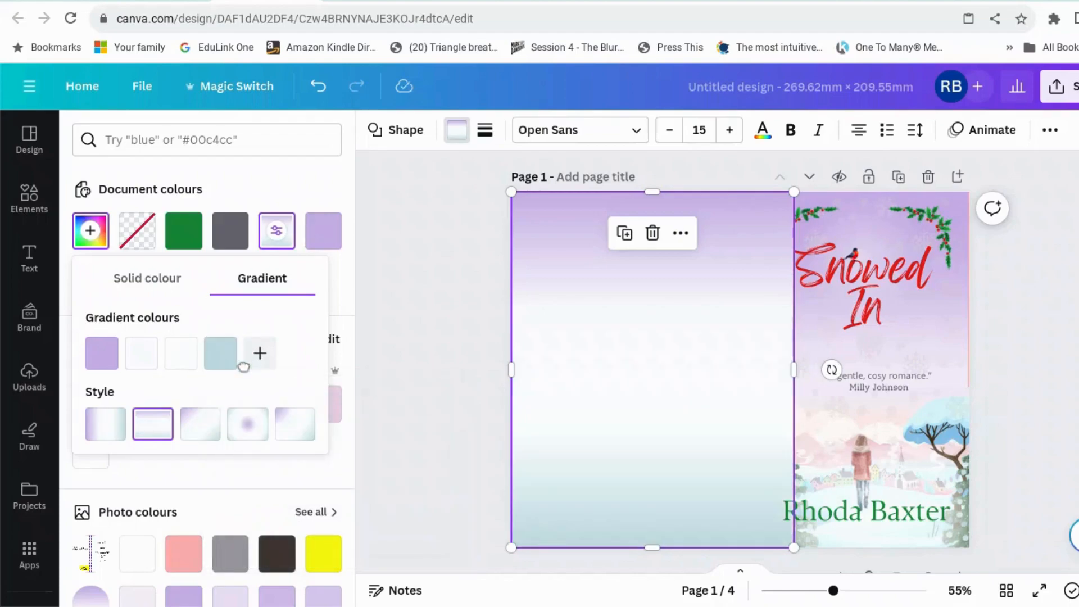
{"action": "left_click", "coordinate": [1062, 301]}
- Show the layers and move the gradient shape below the front cover artwork, directly above the KDP template
{"action": "mouse_move", "coordinate": [725, 371]}
{"action": "left_mouse_down"}
{"action": "mouse_move", "coordinate": [725, 403]}
{"action": "mouse_move", "coordinate": [735, 364]}
{"action": "mouse_move", "coordinate": [726, 365]}
{"action": "left_mouse_up"}
{"action": "right_click", "coordinate": [726, 366]}
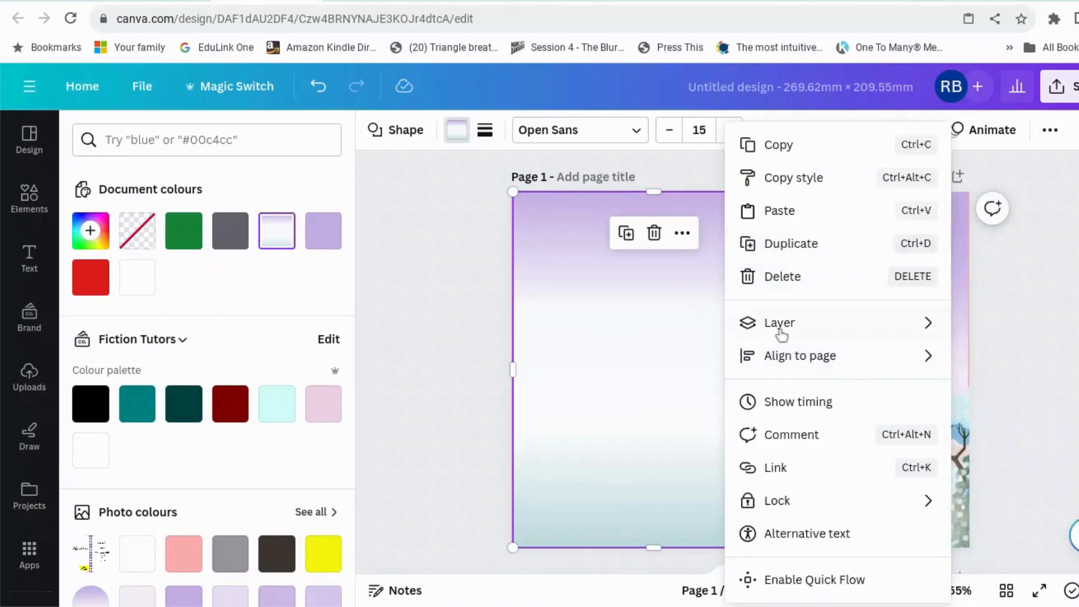
{"action": "mouse_move", "coordinate": [774, 334]}
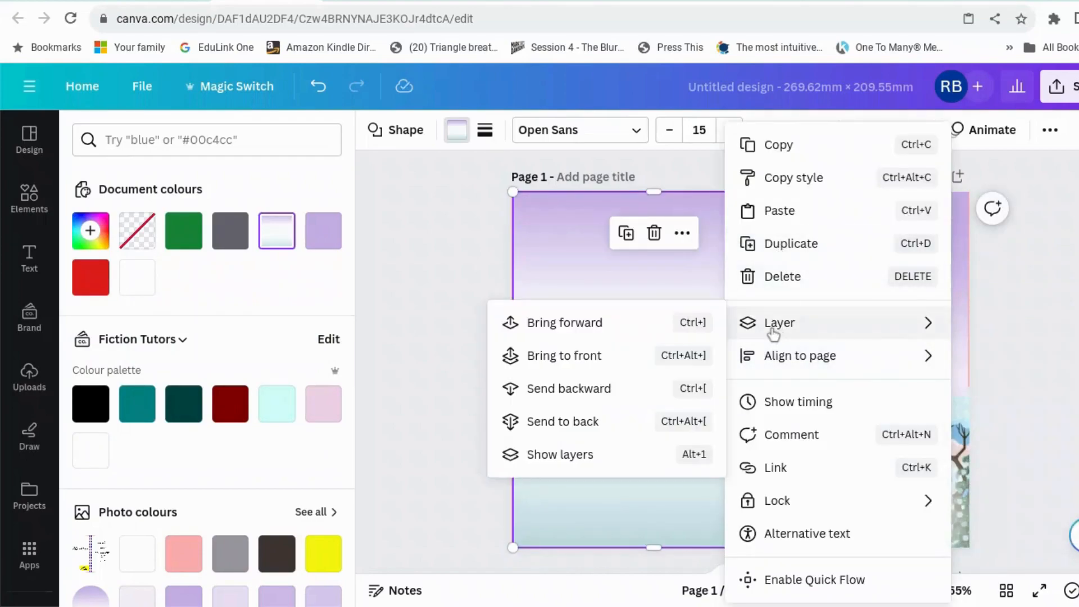
{"action": "left_click", "coordinate": [621, 467]}
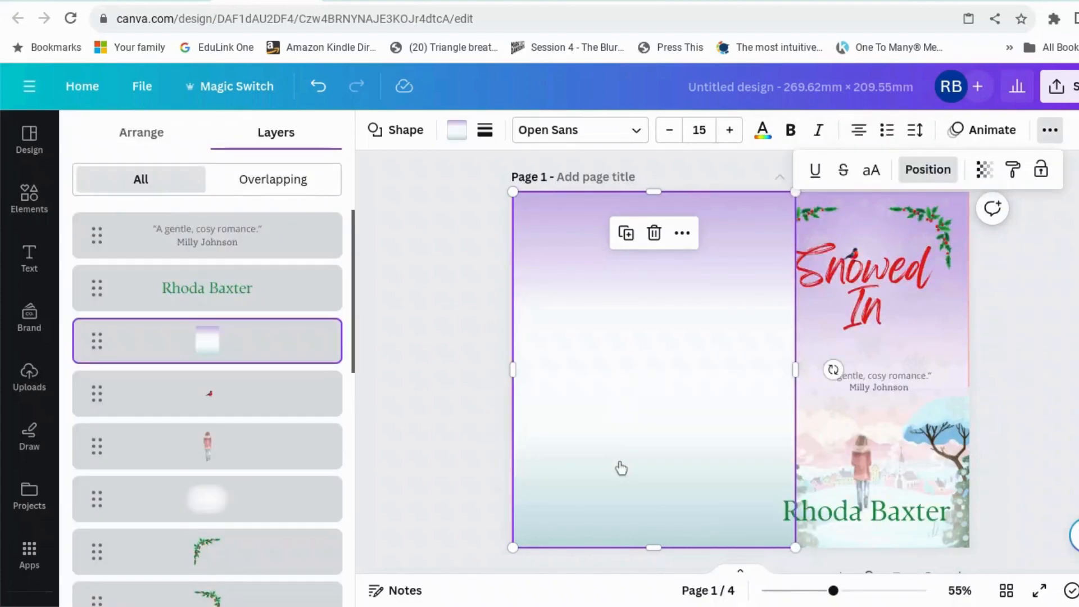
{"action": "left_click_drag", "start_coordinate": [289, 340], "coordinate": [279, 491]}
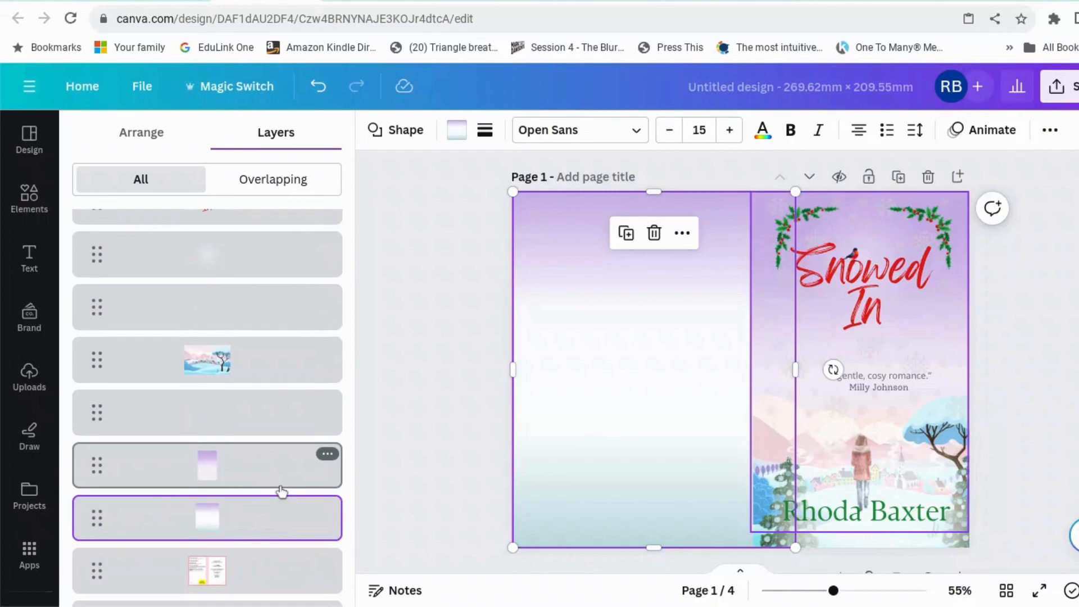
{"action": "scroll", "coordinate": [253, 538], "scroll_direction": "down", "scroll_amount": 1}
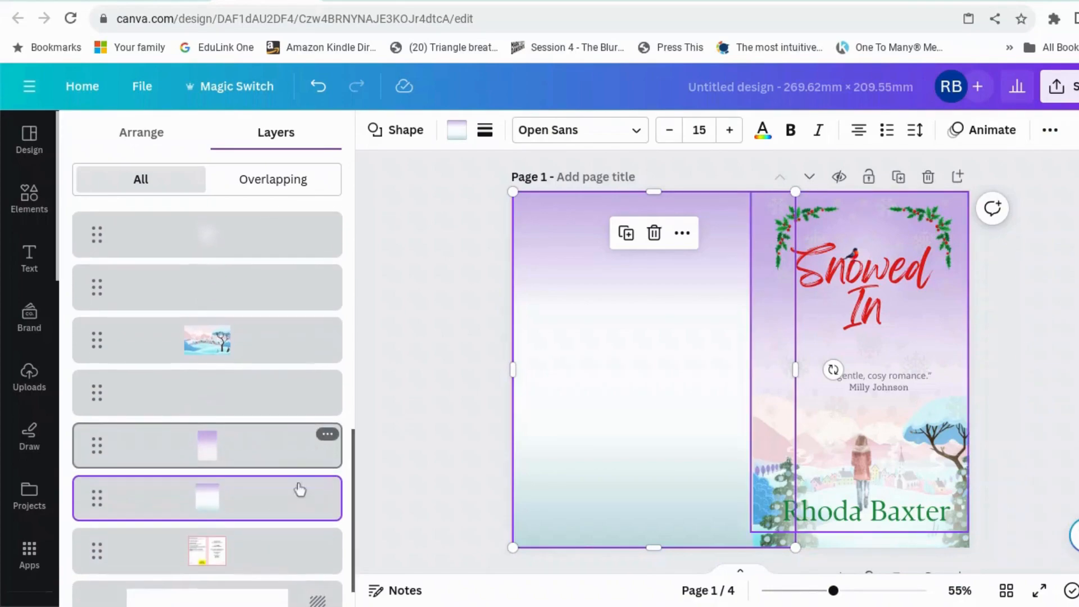
- Move the KDP template layer to the top of the stack and set its transparency to 43
{"action": "left_click_drag", "start_coordinate": [253, 538], "coordinate": [248, 193]}
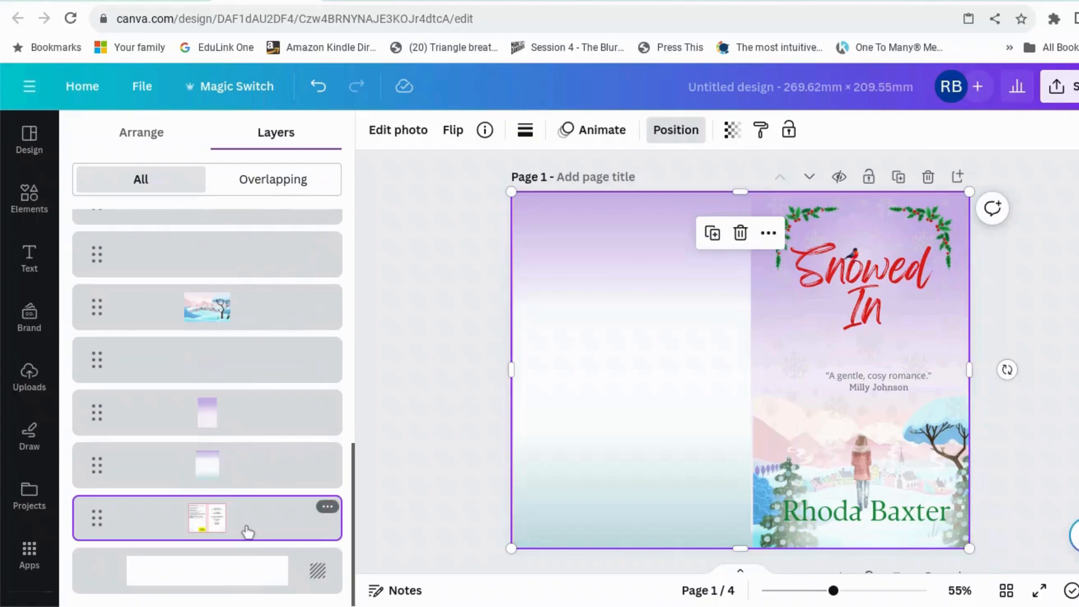
{"action": "left_click_drag", "start_coordinate": [247, 533], "coordinate": [257, 215]}
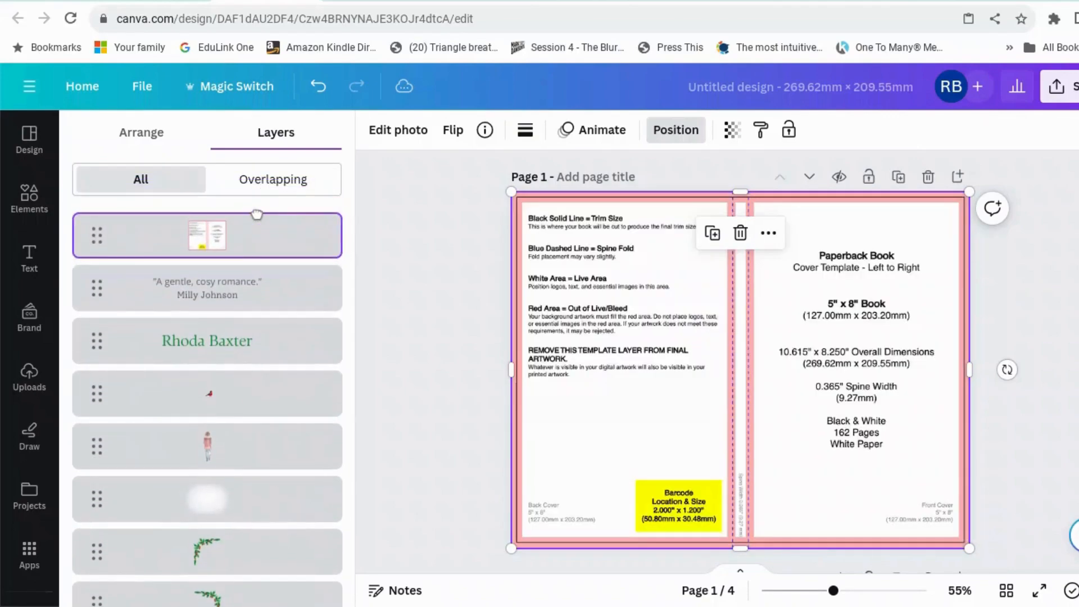
{"action": "left_click", "coordinate": [732, 129]}
{"action": "left_click_drag", "start_coordinate": [731, 195], "coordinate": [643, 197]}
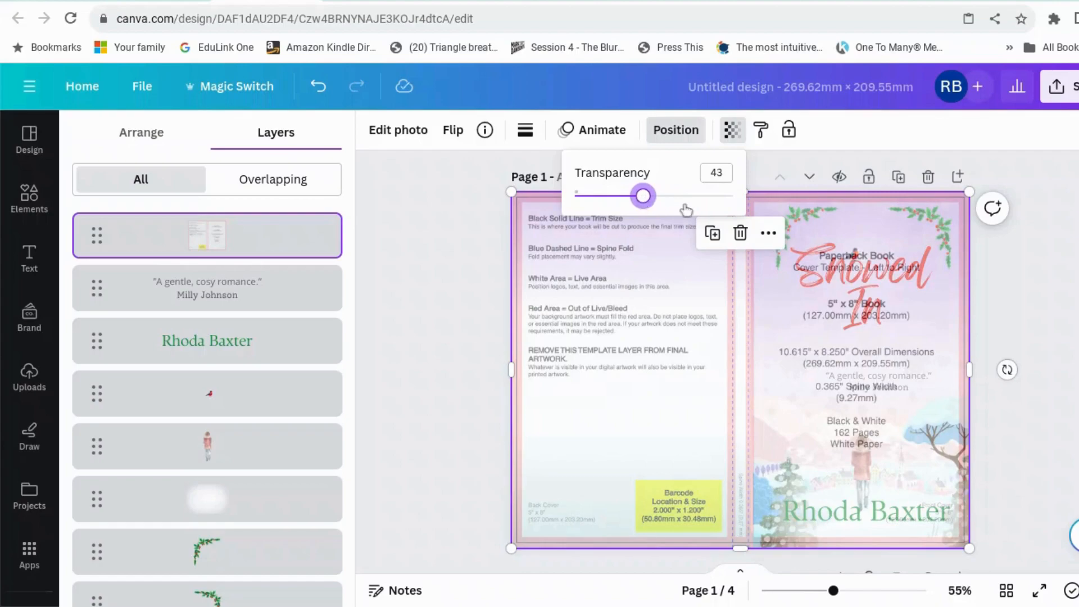
{"action": "key", "text": "Escape"}
{"action": "key", "text": "Escape"}
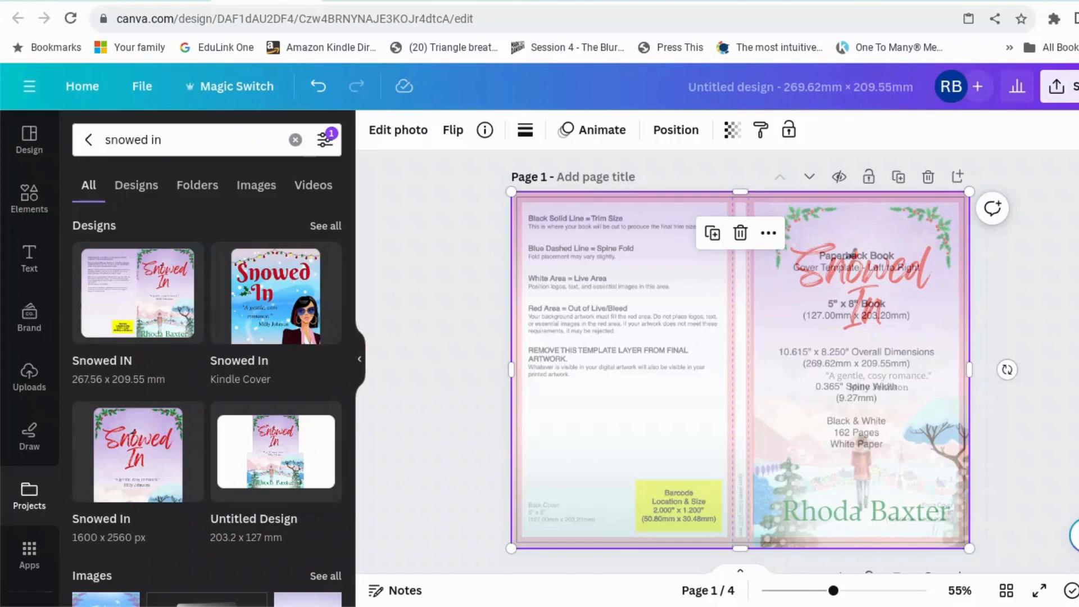
- Add a subheading text box to the cover reading "Snowed In"
{"action": "left_click", "coordinate": [1073, 309]}
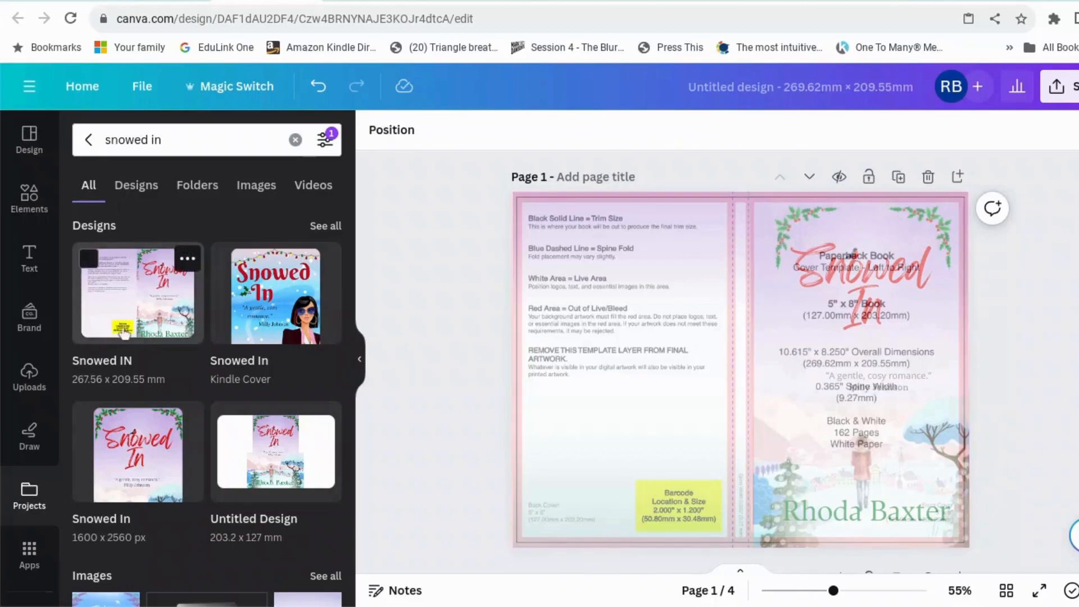
{"action": "left_click", "coordinate": [30, 260]}
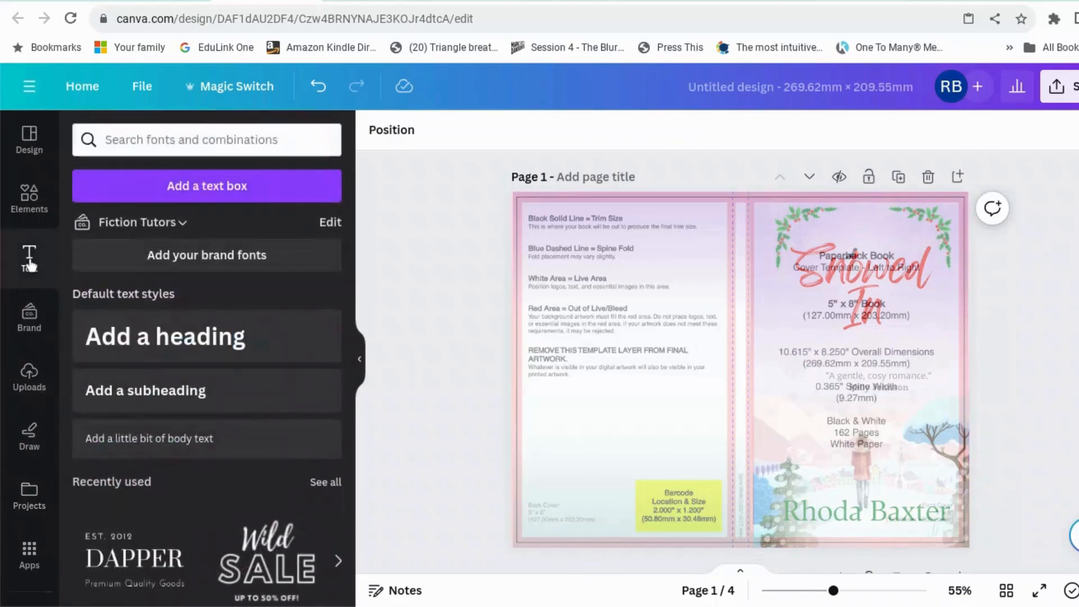
{"action": "left_click", "coordinate": [163, 391]}
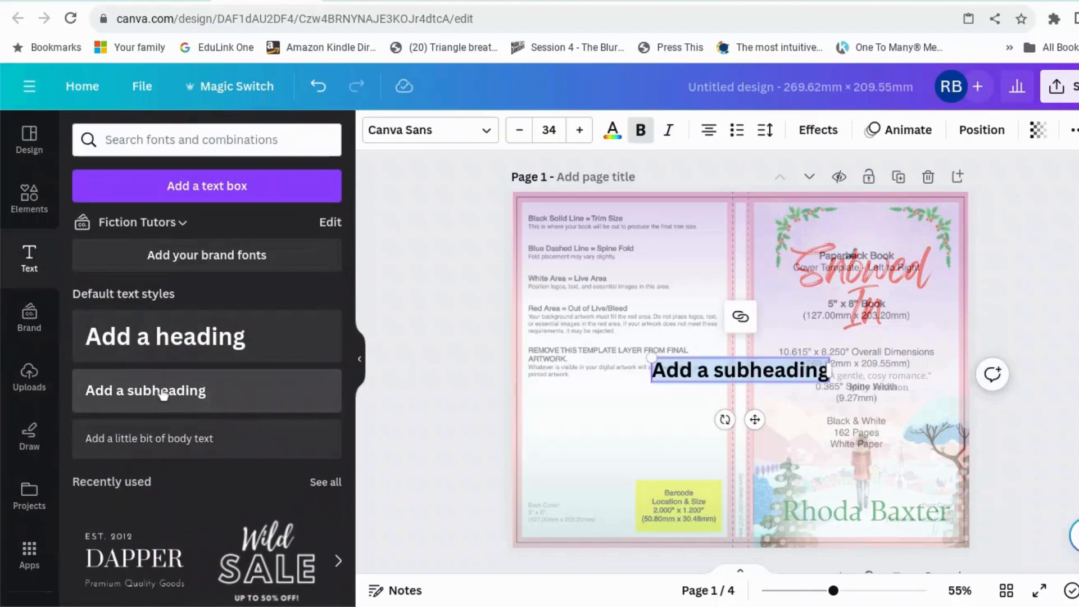
{"action": "type", "text": "Snwoed"}
{"action": "key", "text": "BackSpace"}
{"action": "key", "text": "BackSpace"}
{"action": "key", "text": "BackSpace"}
{"action": "key", "text": "BackSpace"}
{"action": "type", "text": "owed In"}
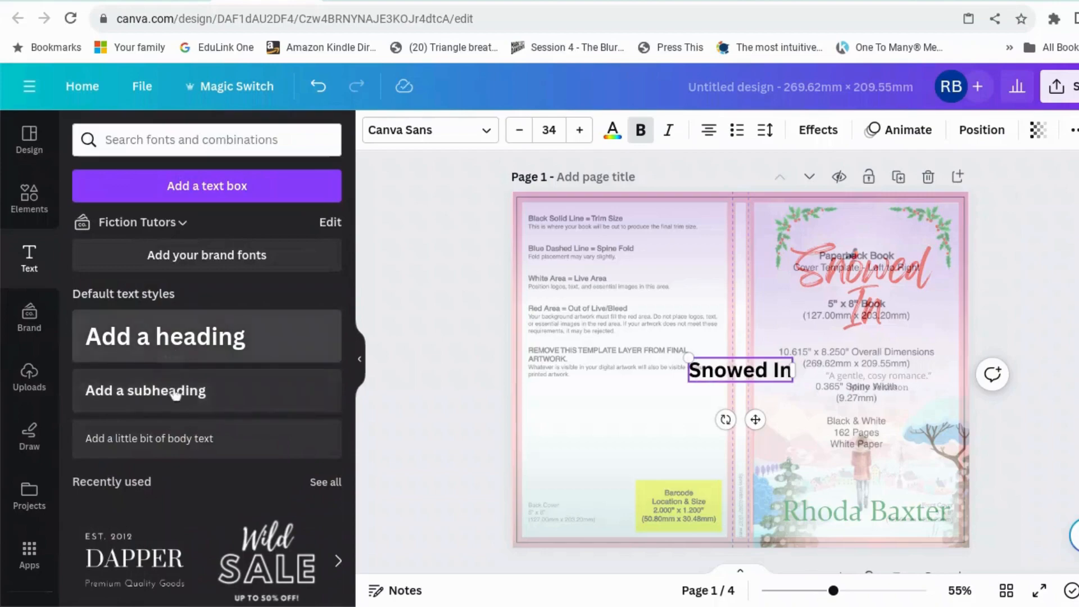
- Set the new "Snowed In" text in the Feeling Passionate font and colour it the document's red
{"action": "left_click_drag", "start_coordinate": [690, 371], "coordinate": [790, 368]}
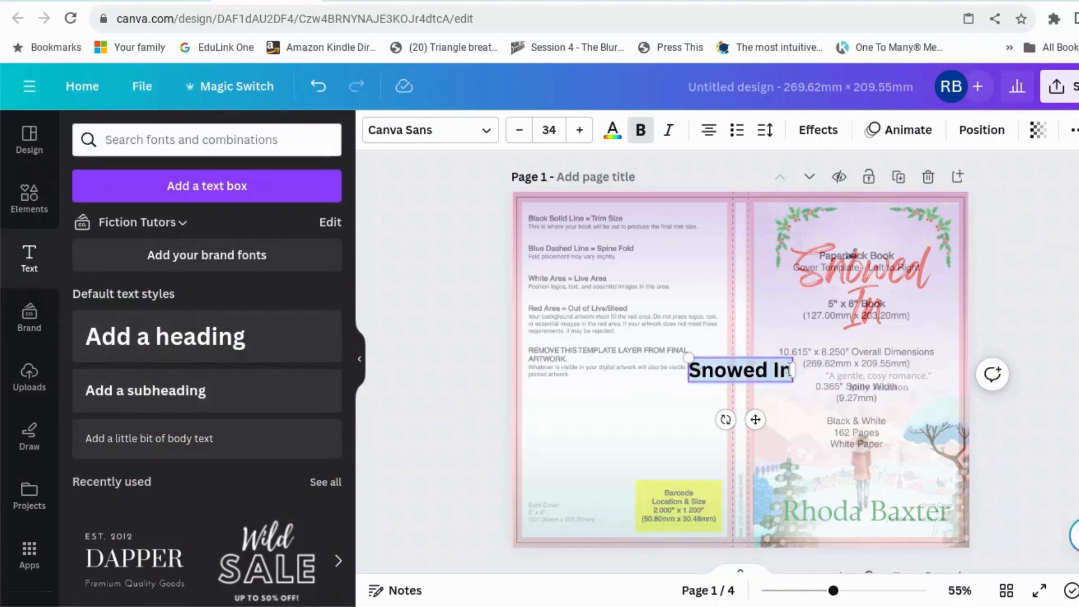
{"action": "left_click", "coordinate": [470, 140]}
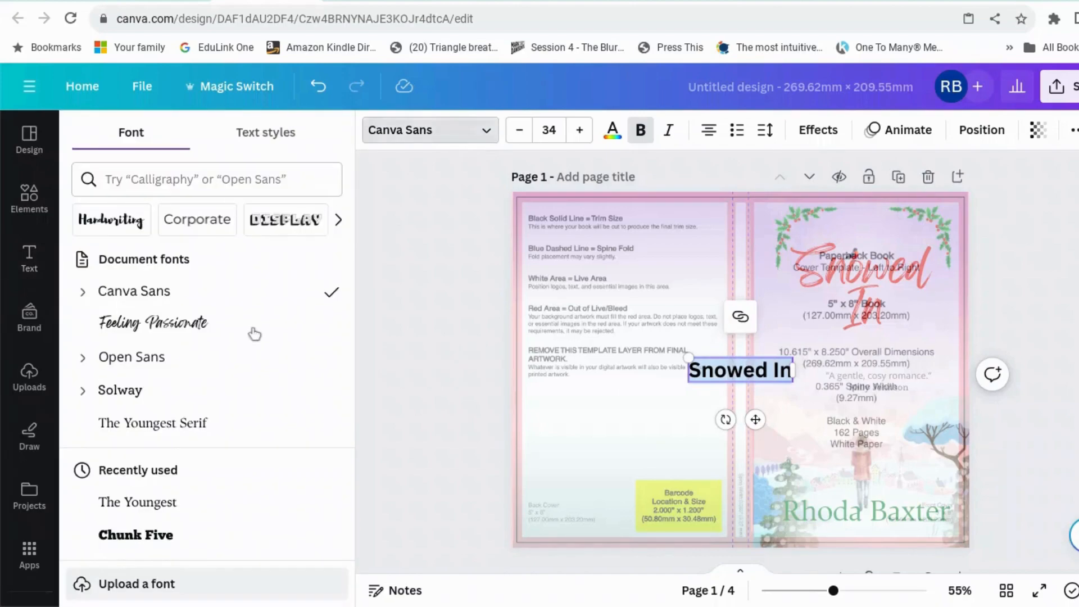
{"action": "left_click", "coordinate": [248, 328]}
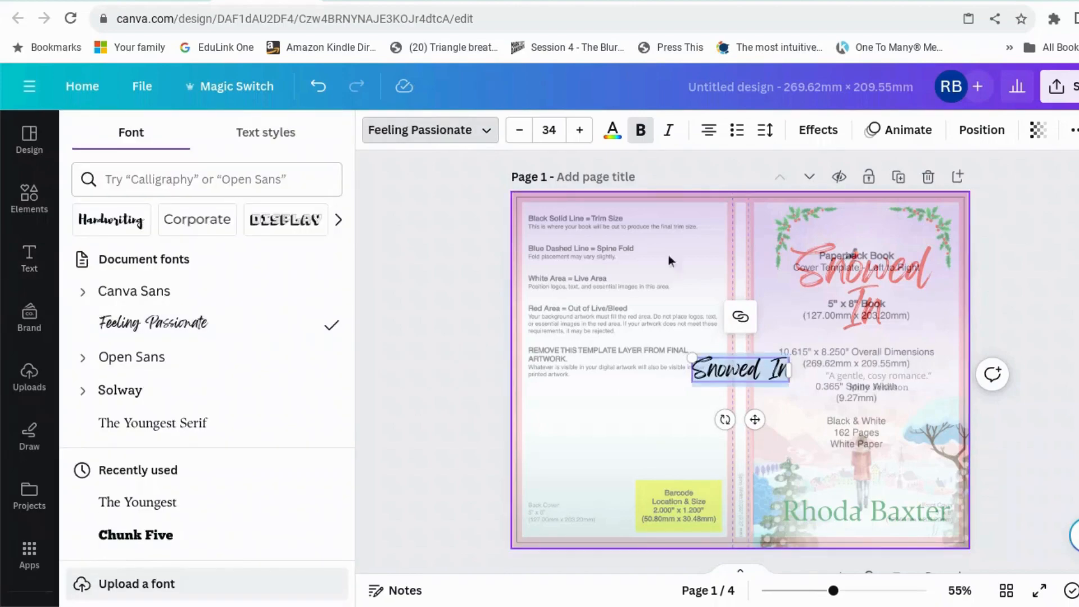
{"action": "left_click", "coordinate": [613, 132]}
{"action": "left_click", "coordinate": [276, 230]}
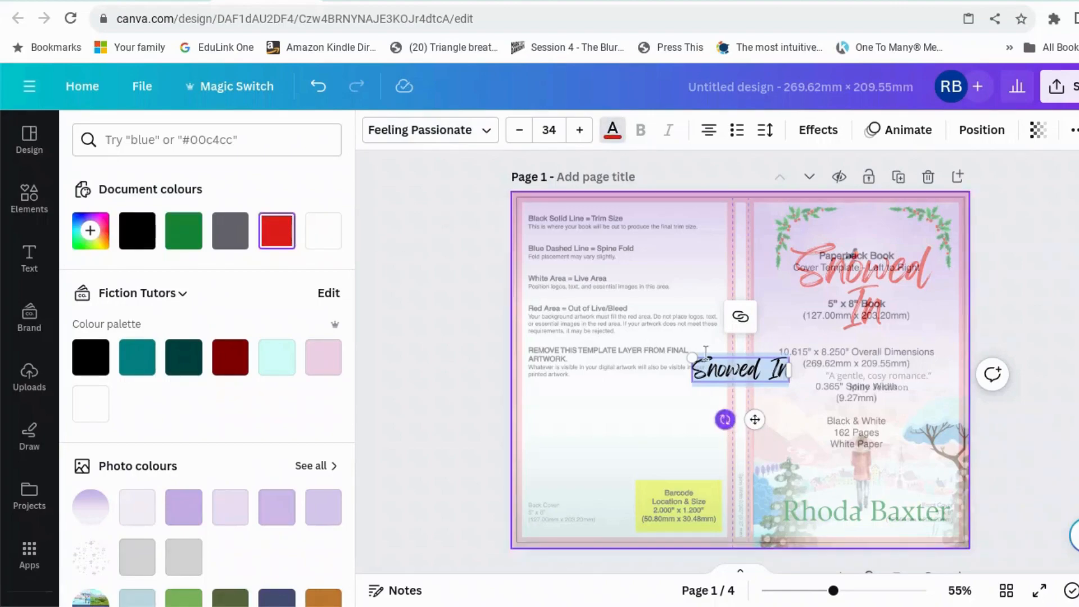
- Rotate the "Snowed In" text to run down the spine, shrink it to size 17 and place it near the spine's upper end
{"action": "left_click_drag", "start_coordinate": [692, 358], "coordinate": [695, 289]}
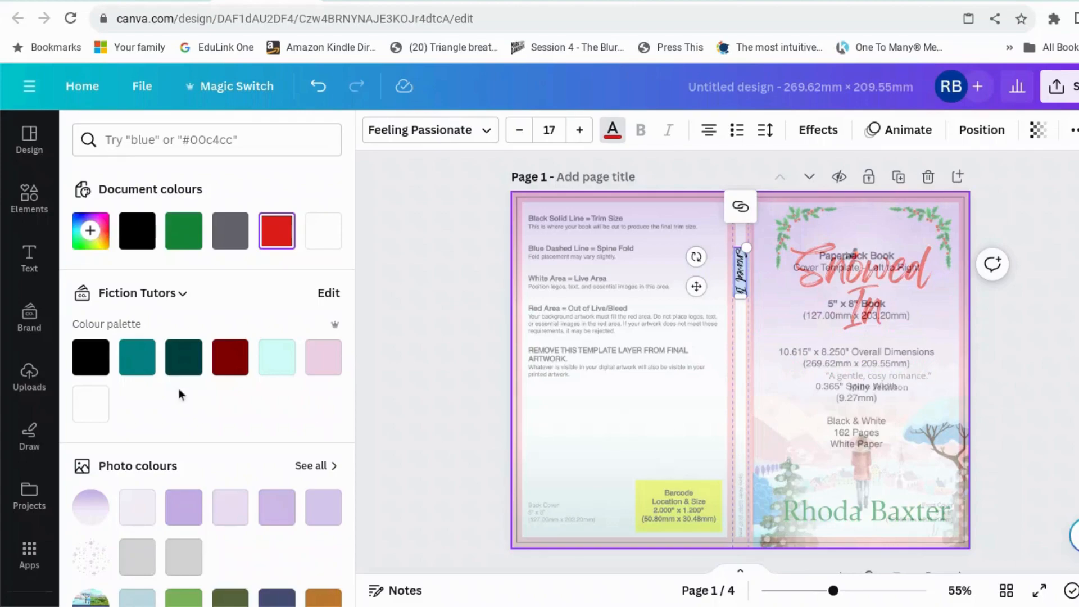
{"action": "left_click", "coordinate": [415, 228]}
{"action": "left_click", "coordinate": [439, 120]}
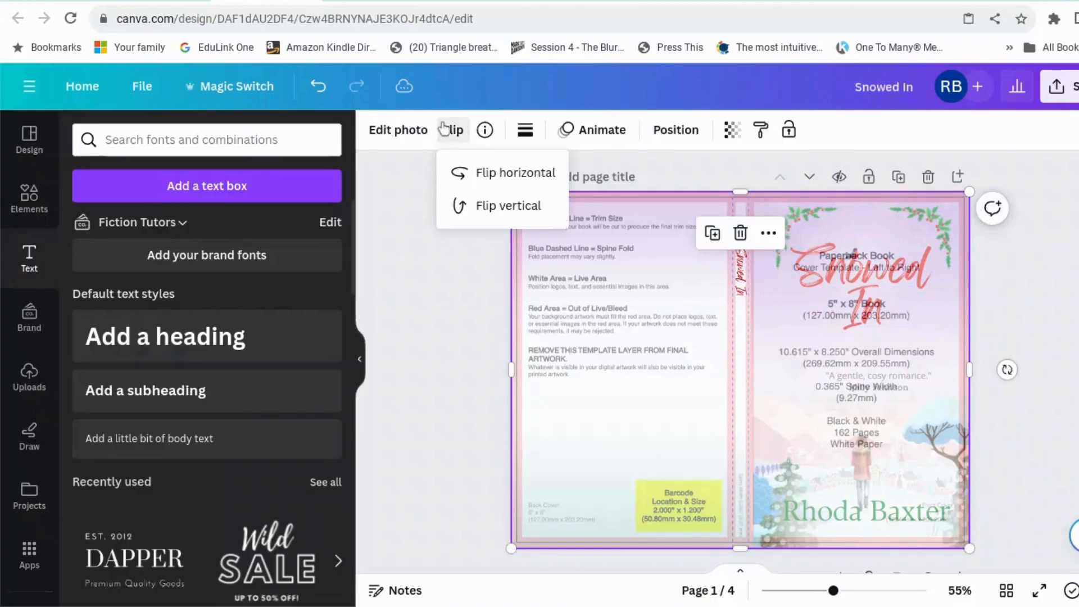
- Add a subheading text box to the cover in The Youngest Serif font, containing the author's name
{"action": "left_click", "coordinate": [430, 233]}
{"action": "left_click", "coordinate": [265, 398]}
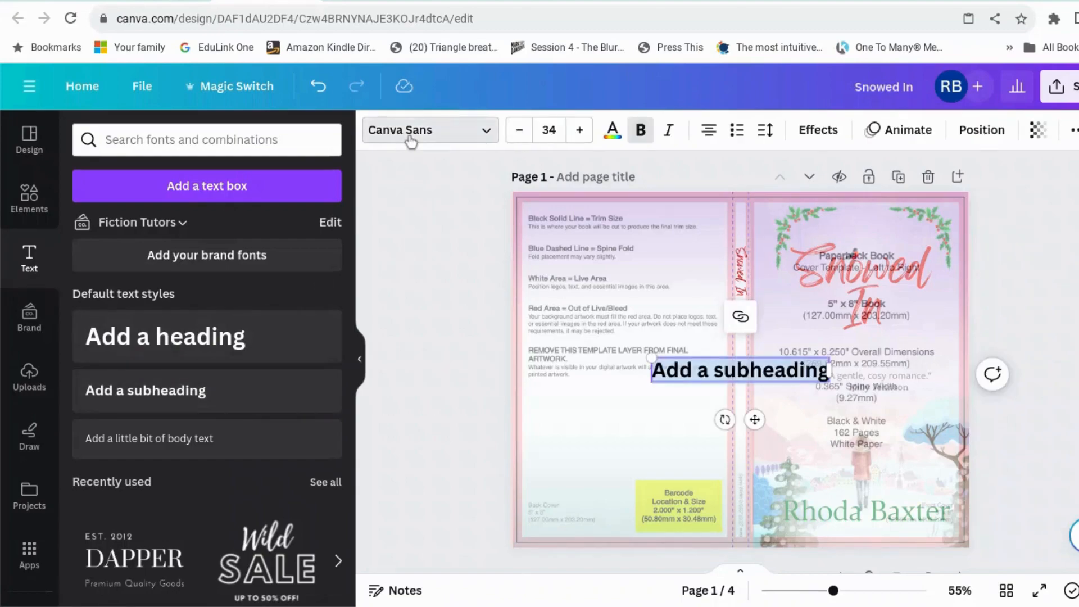
{"action": "left_click", "coordinate": [411, 140]}
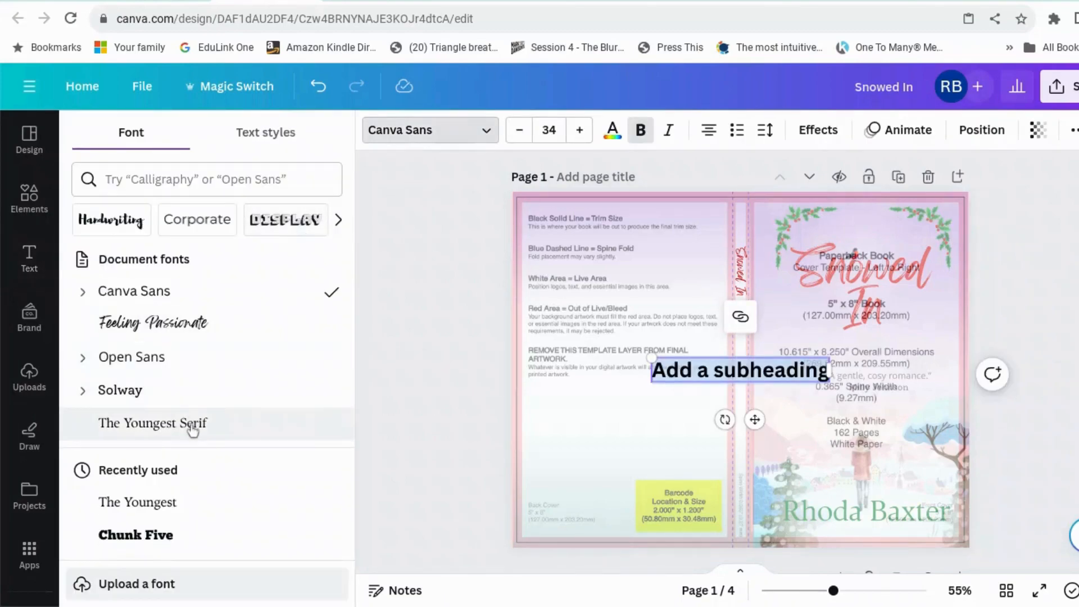
{"action": "left_click", "coordinate": [193, 427]}
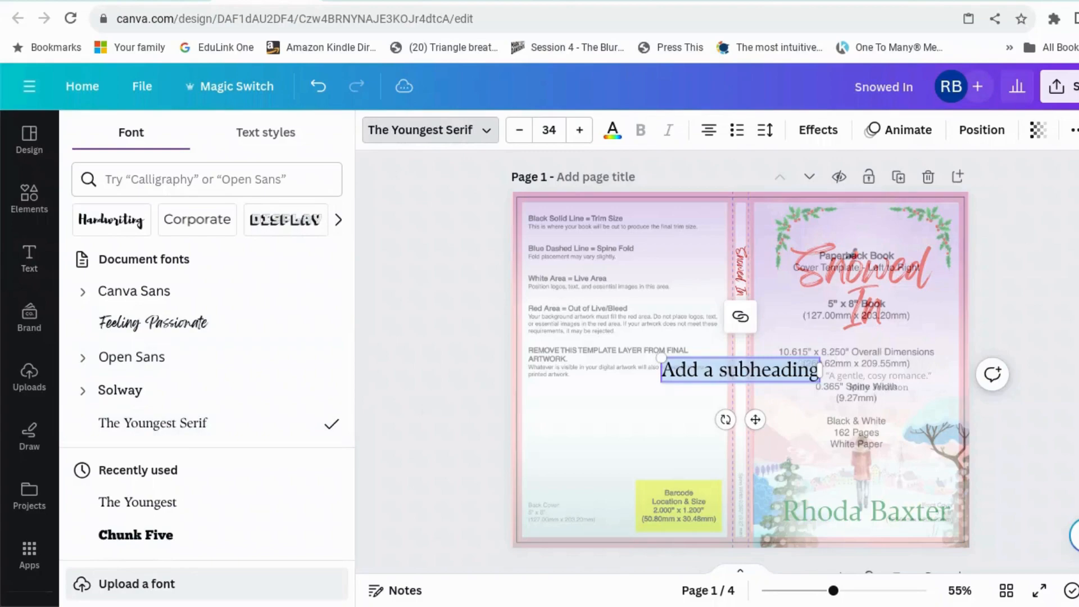
{"action": "type", "text": "Rhoda Baxted"}
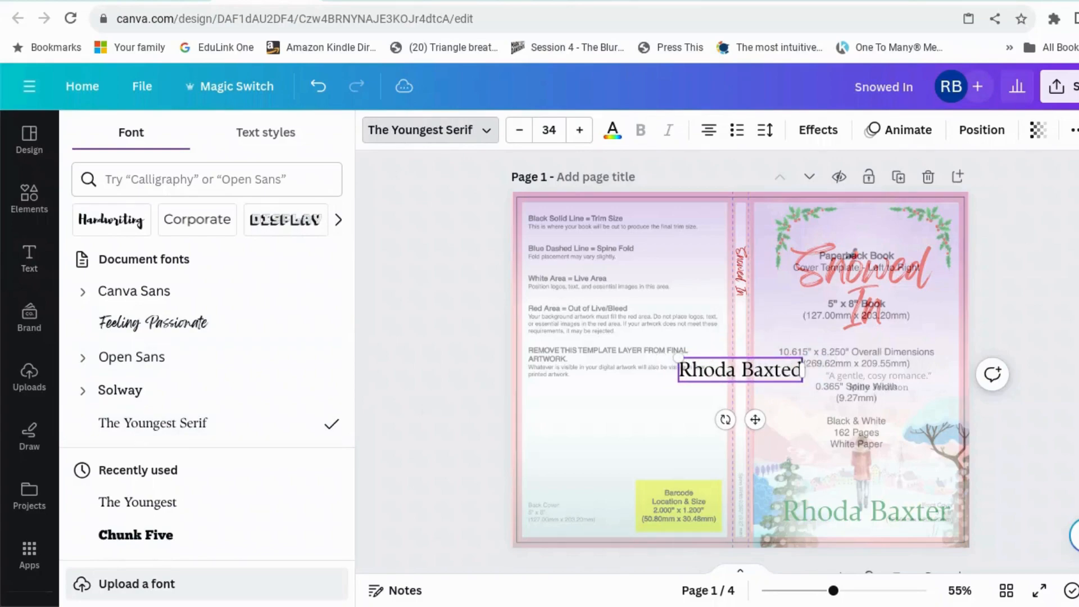
{"action": "key", "text": "BackSpace"}
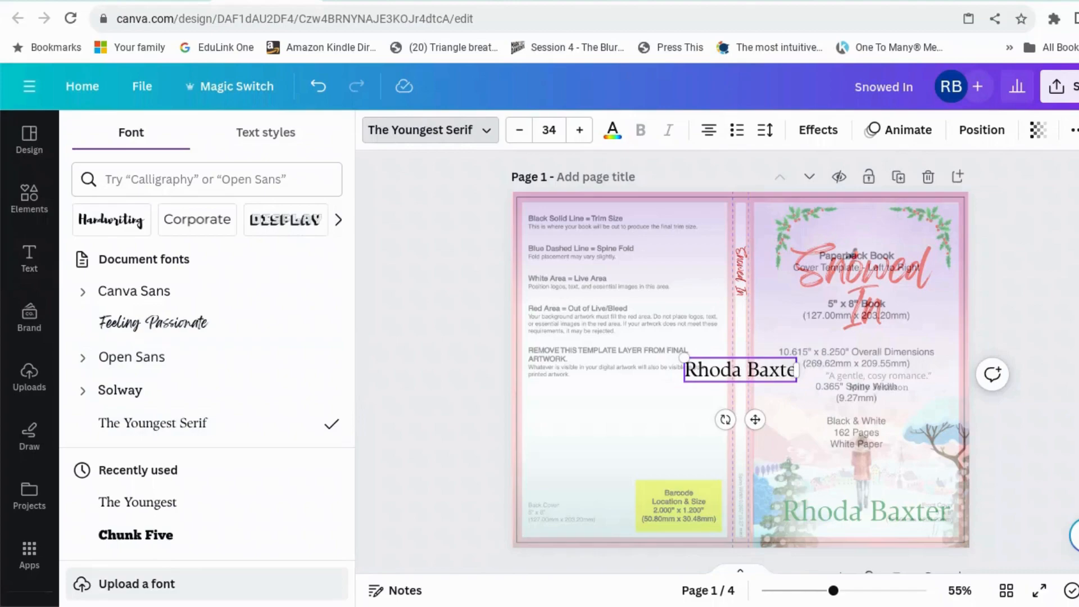
{"action": "type", "text": "r"}
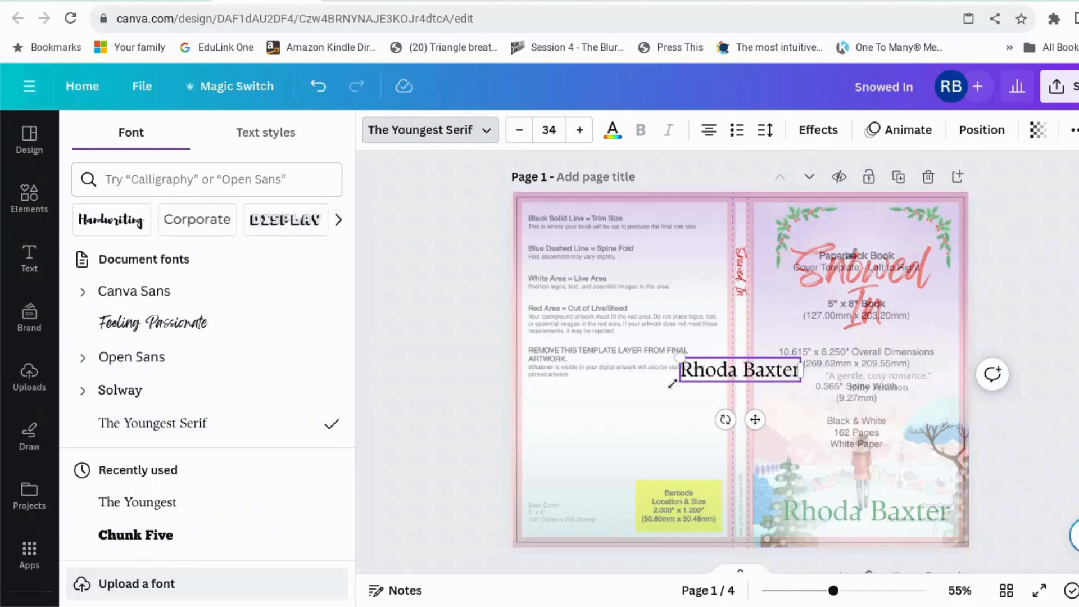
- Colour the new author name text with the document's green
{"action": "left_click_drag", "start_coordinate": [680, 371], "coordinate": [800, 369]}
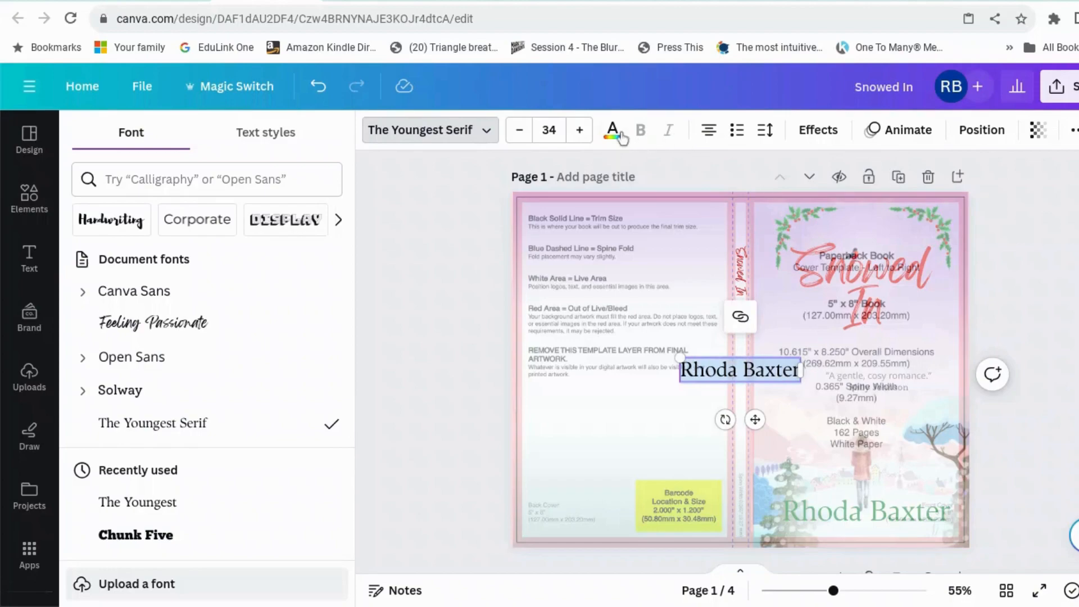
{"action": "left_click", "coordinate": [614, 132]}
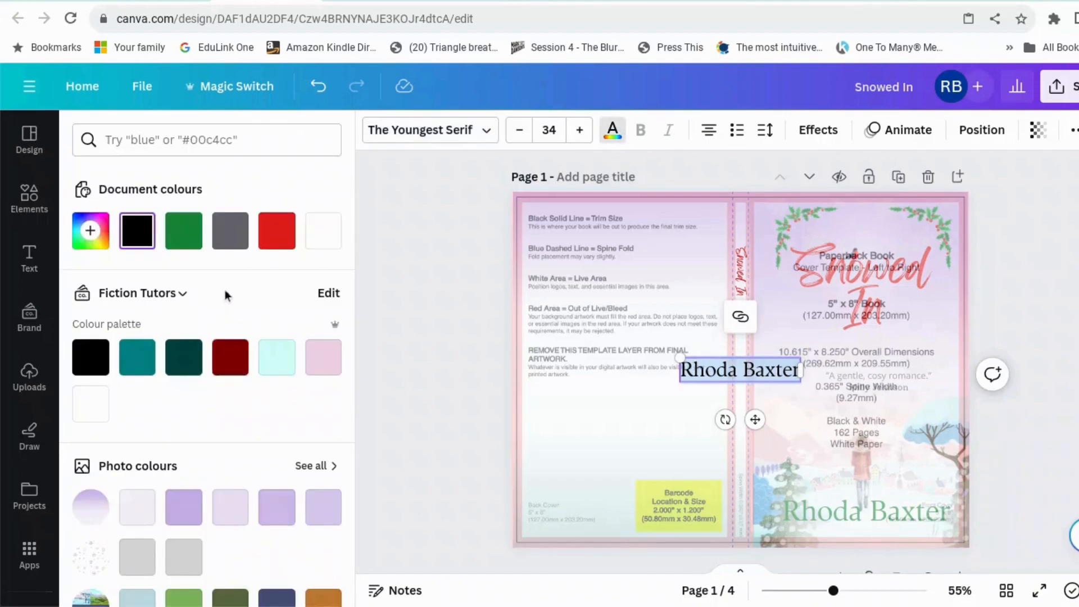
{"action": "left_click", "coordinate": [194, 246]}
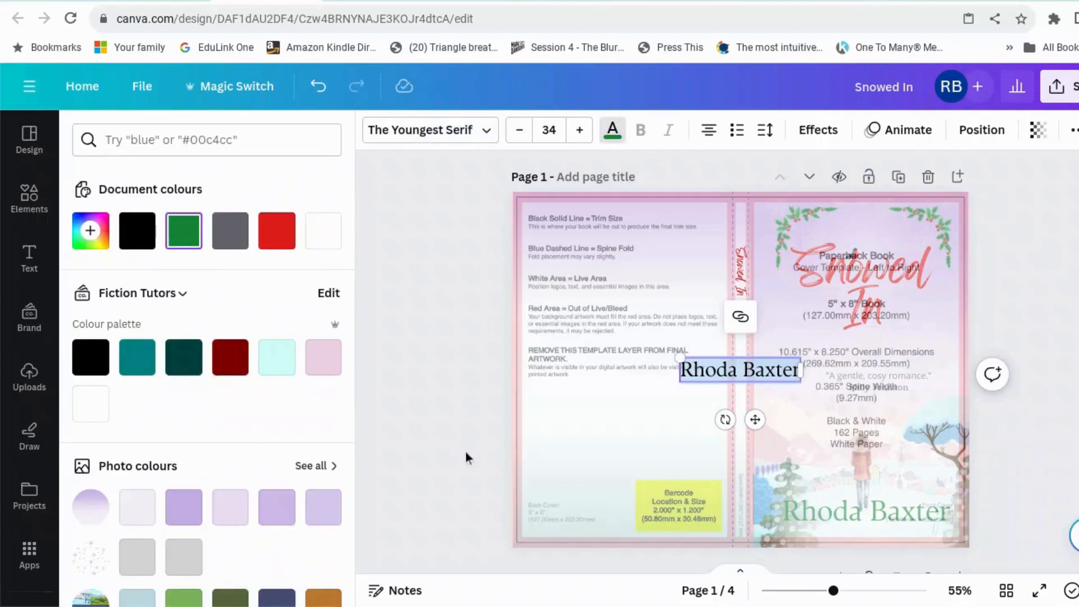
- Rotate the author name to run down the spine, shrink it to size 19.2 and place it on the spine's lower half
{"action": "left_click_drag", "start_coordinate": [726, 420], "coordinate": [718, 372]}
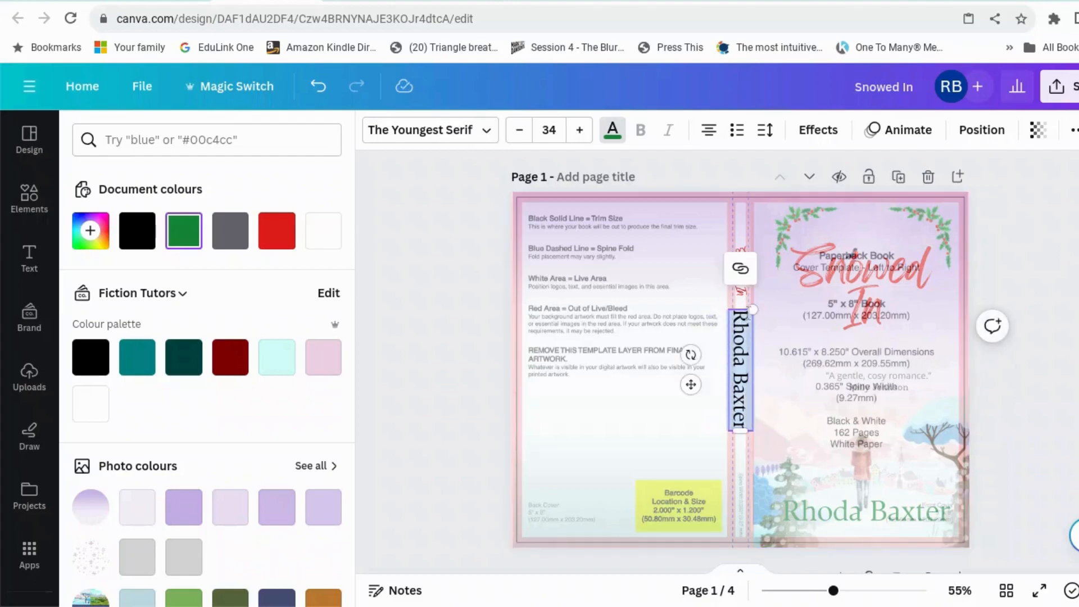
{"action": "left_click_drag", "start_coordinate": [752, 309], "coordinate": [745, 361]}
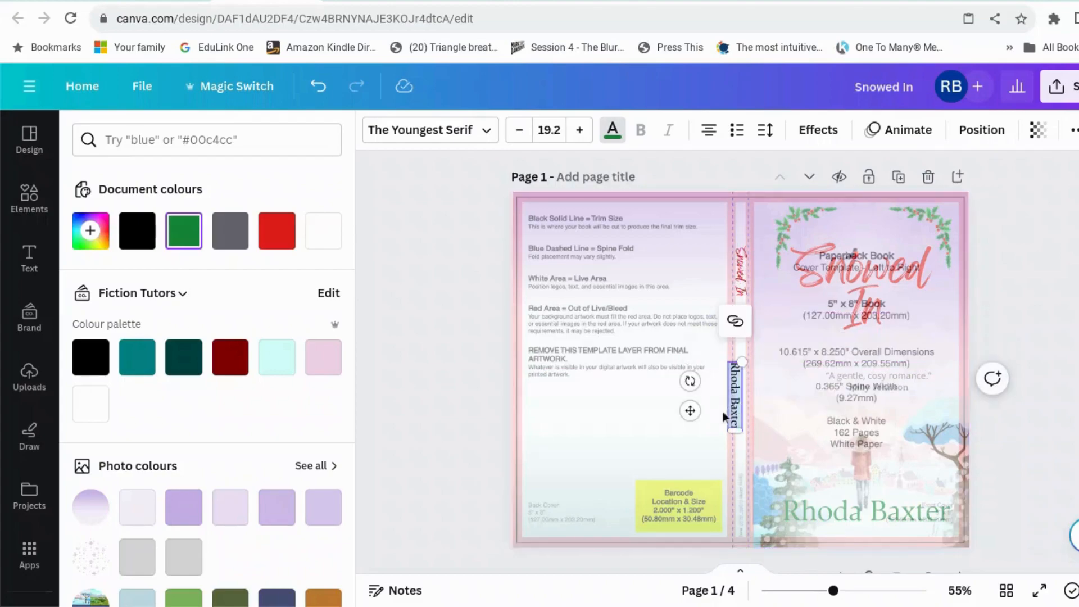
{"action": "left_click_drag", "start_coordinate": [691, 414], "coordinate": [699, 460]}
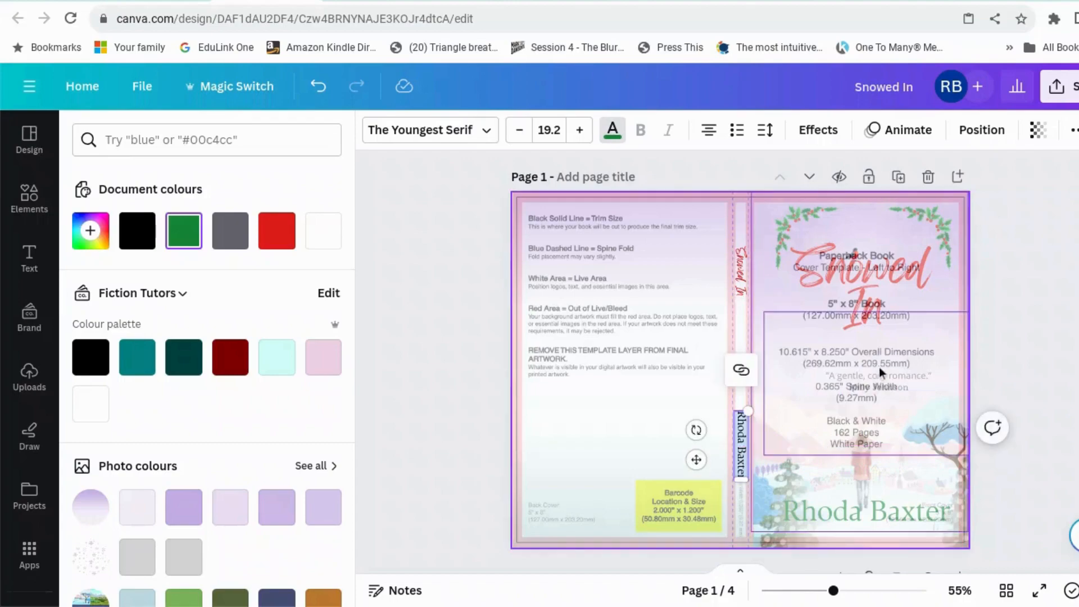
- Reduce the spine's "Snowed In" title to size 14 and centre it between the spine fold lines
{"action": "left_click_drag", "start_coordinate": [837, 591], "coordinate": [868, 598]}
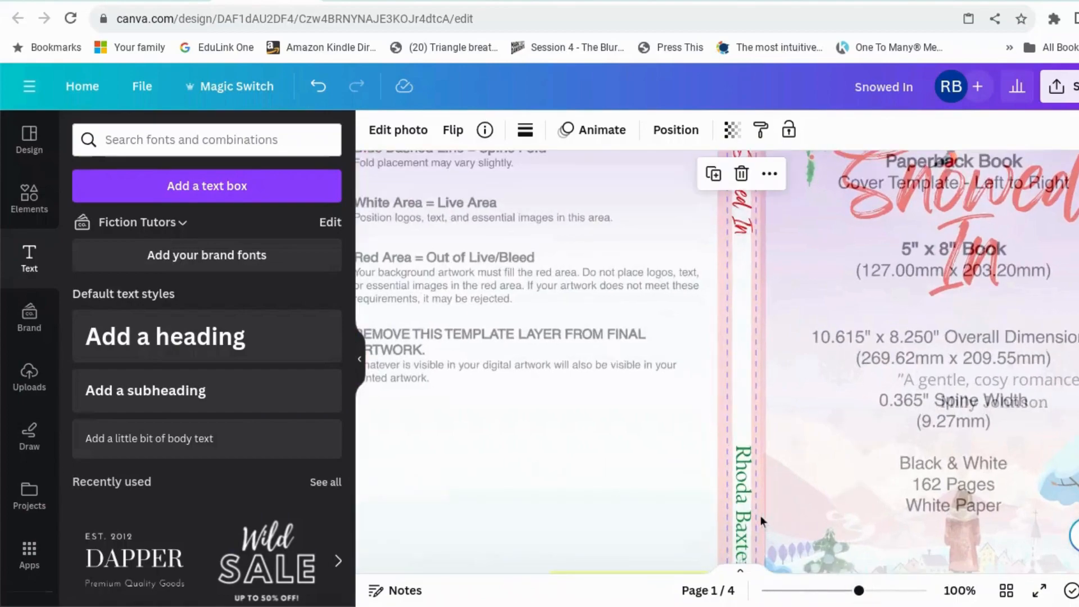
{"action": "left_click_drag", "start_coordinate": [747, 502], "coordinate": [747, 501]}
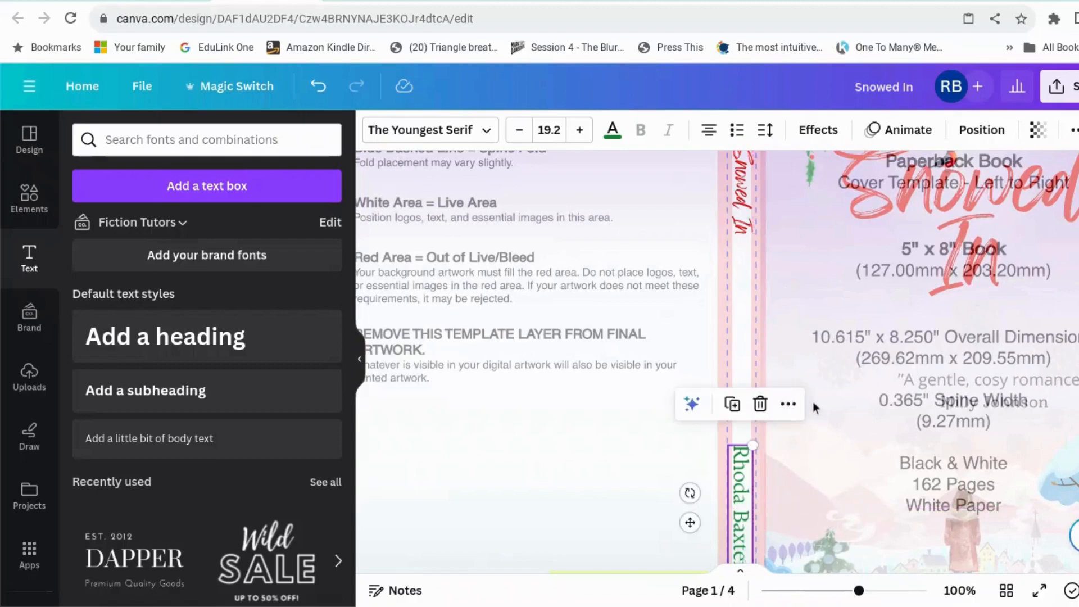
{"action": "scroll", "coordinate": [815, 399], "scroll_direction": "up", "scroll_amount": 2}
{"action": "left_click", "coordinate": [747, 298]}
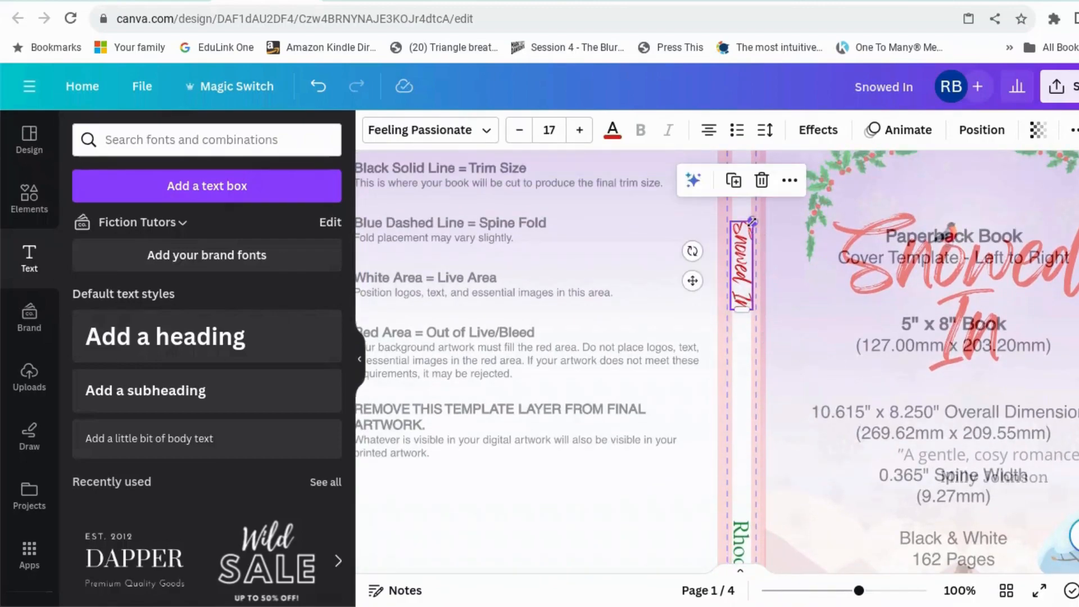
{"action": "left_click", "coordinate": [521, 131]}
{"action": "left_click", "coordinate": [520, 131]}
{"action": "left_click", "coordinate": [521, 131]}
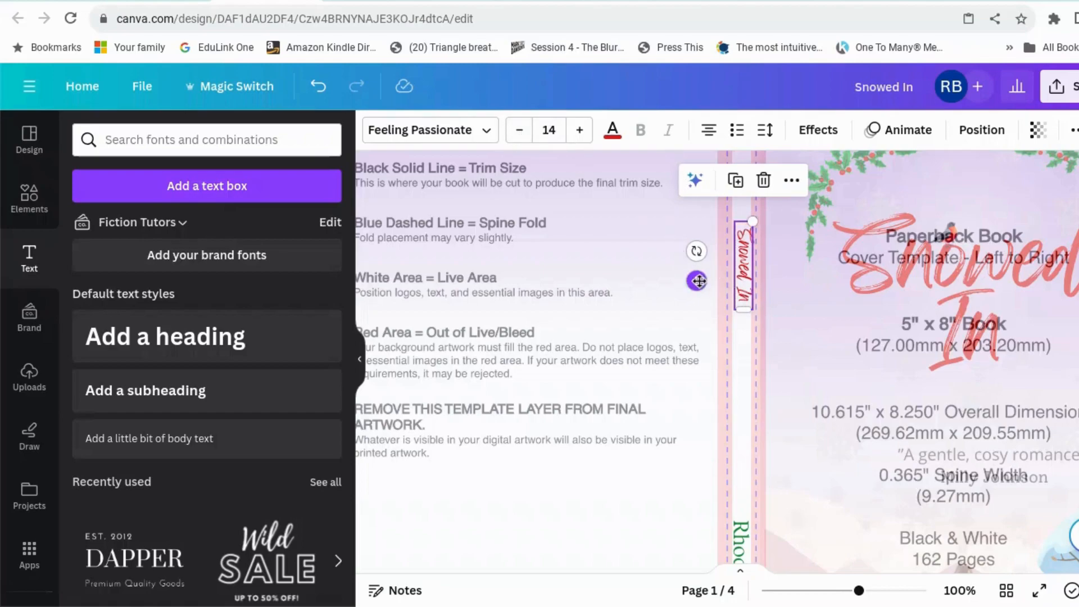
{"action": "left_click_drag", "start_coordinate": [699, 281], "coordinate": [699, 279]}
- Reduce the author name on the spine to size 14.2 and centre it between the fold lines
{"action": "scroll", "coordinate": [755, 422], "scroll_direction": "down", "scroll_amount": 1}
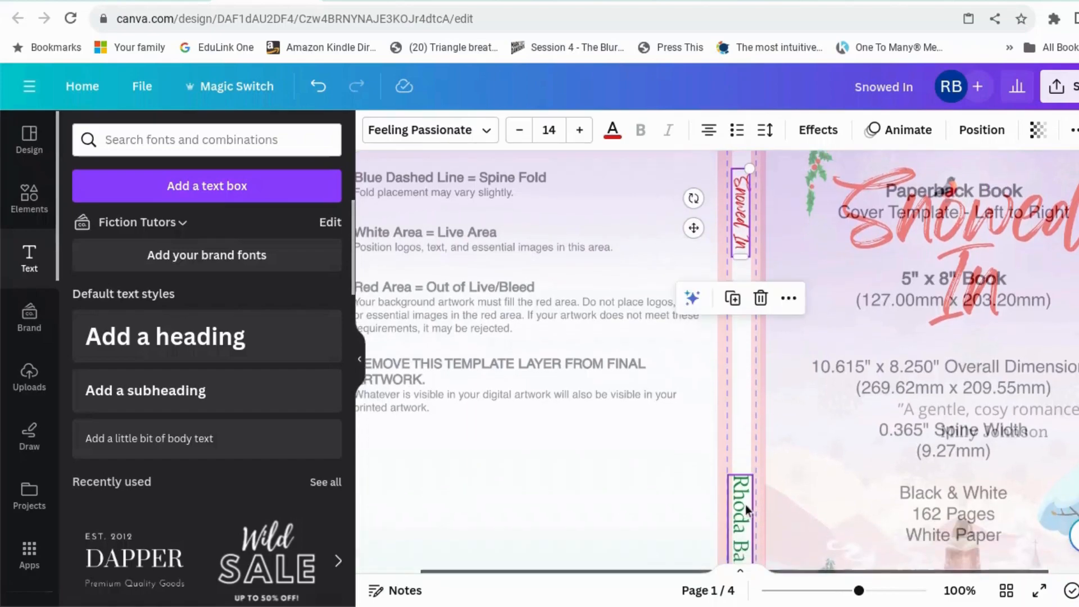
{"action": "left_click", "coordinate": [745, 505]}
{"action": "left_click", "coordinate": [524, 135]}
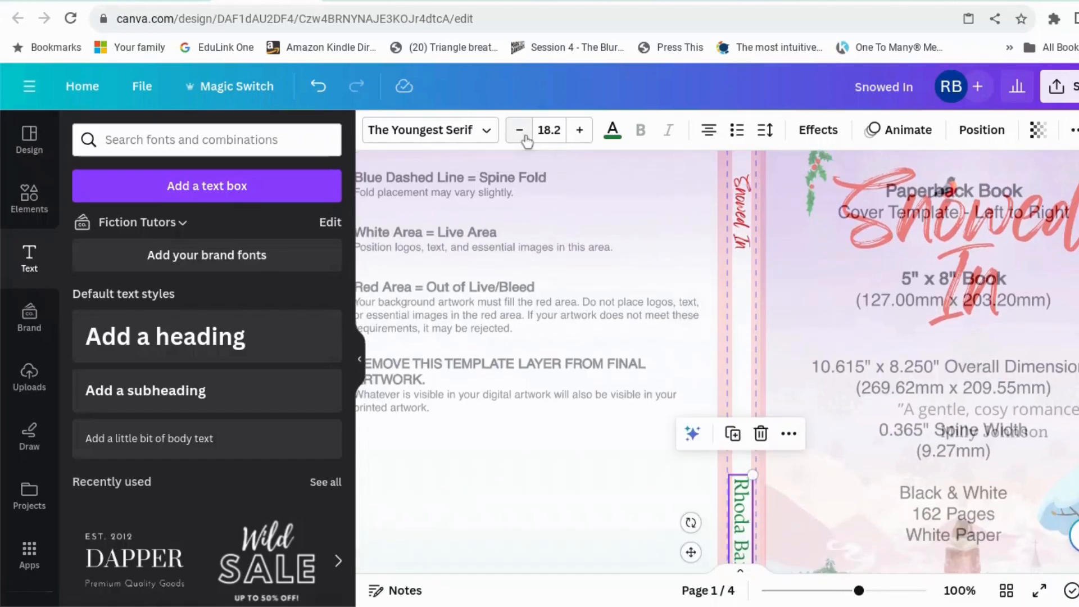
{"action": "left_click", "coordinate": [579, 135]}
{"action": "left_click", "coordinate": [579, 135]}
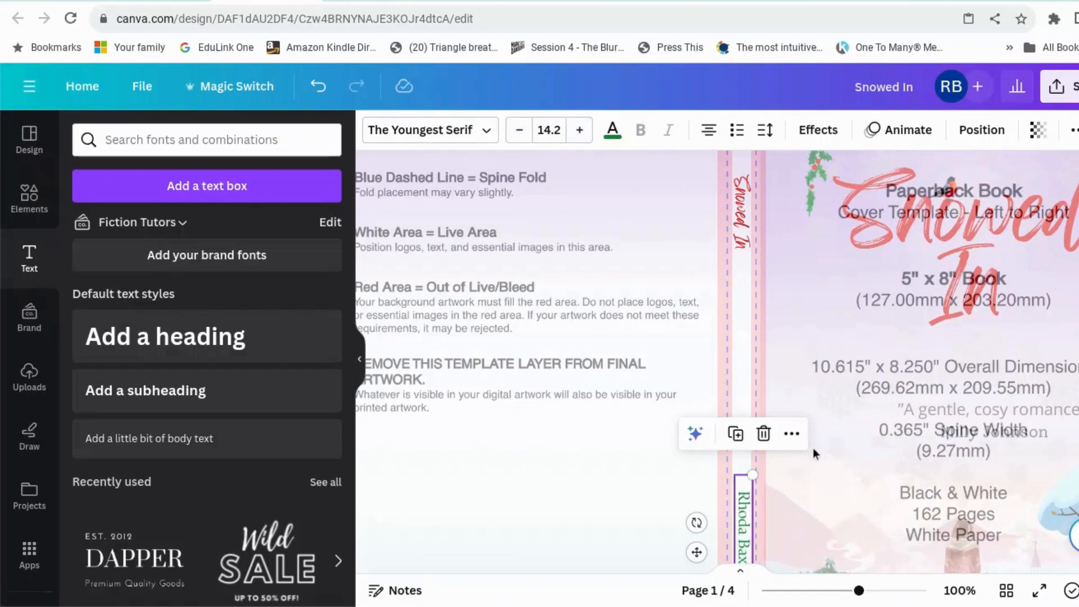
{"action": "left_click_drag", "start_coordinate": [696, 552], "coordinate": [693, 552]}
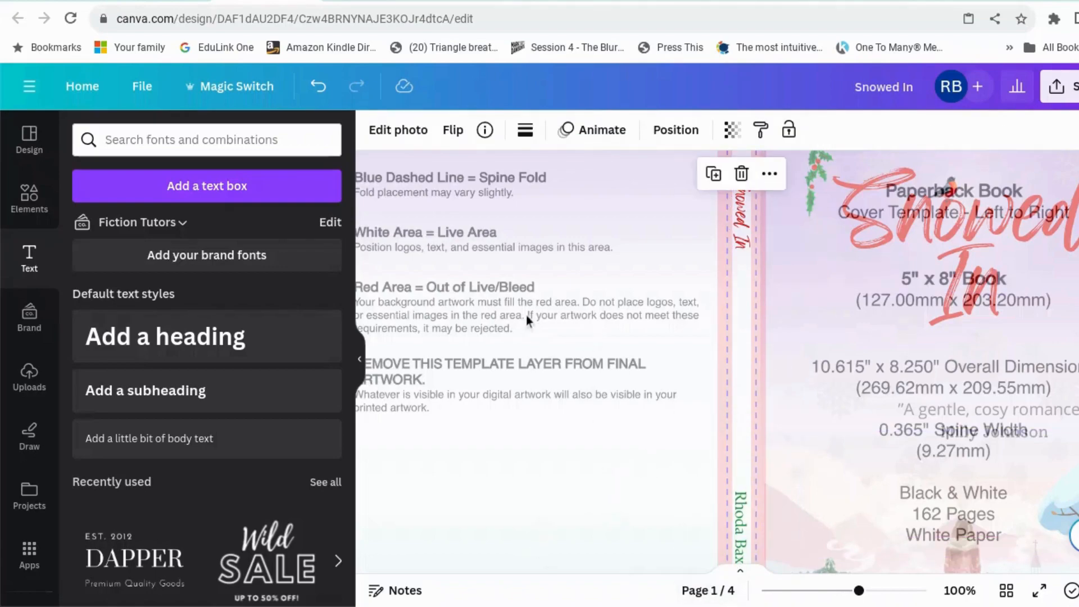
- Look through the design's pages and the earlier cover design for the back-cover blurb text
{"action": "scroll", "coordinate": [537, 320], "scroll_direction": "up", "scroll_amount": 1}
{"action": "left_click_drag", "start_coordinate": [859, 591], "coordinate": [814, 592]}
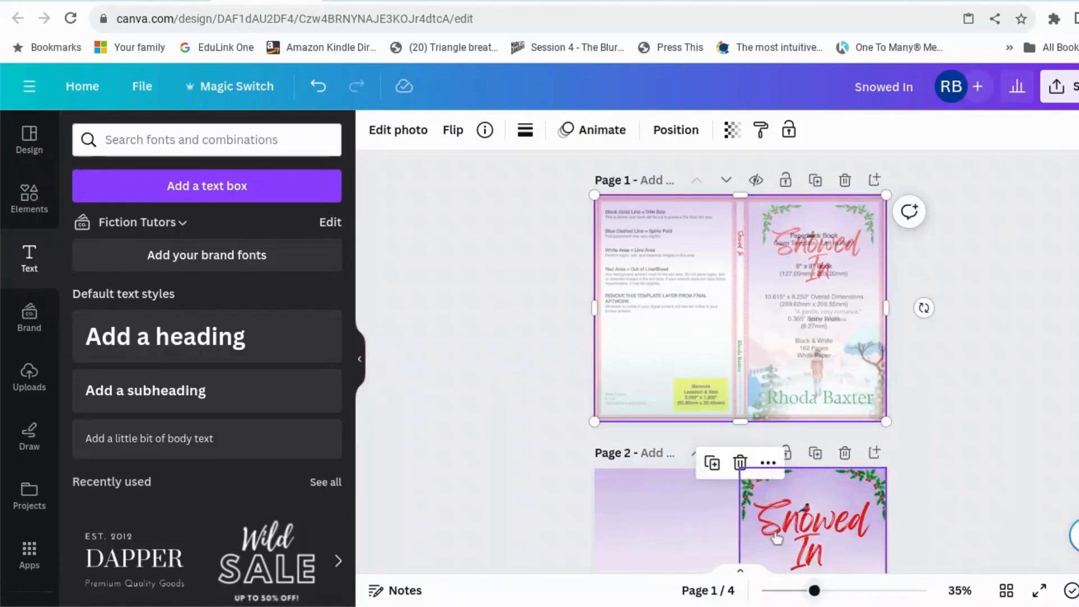
{"action": "scroll", "coordinate": [722, 472], "scroll_direction": "down", "scroll_amount": 8}
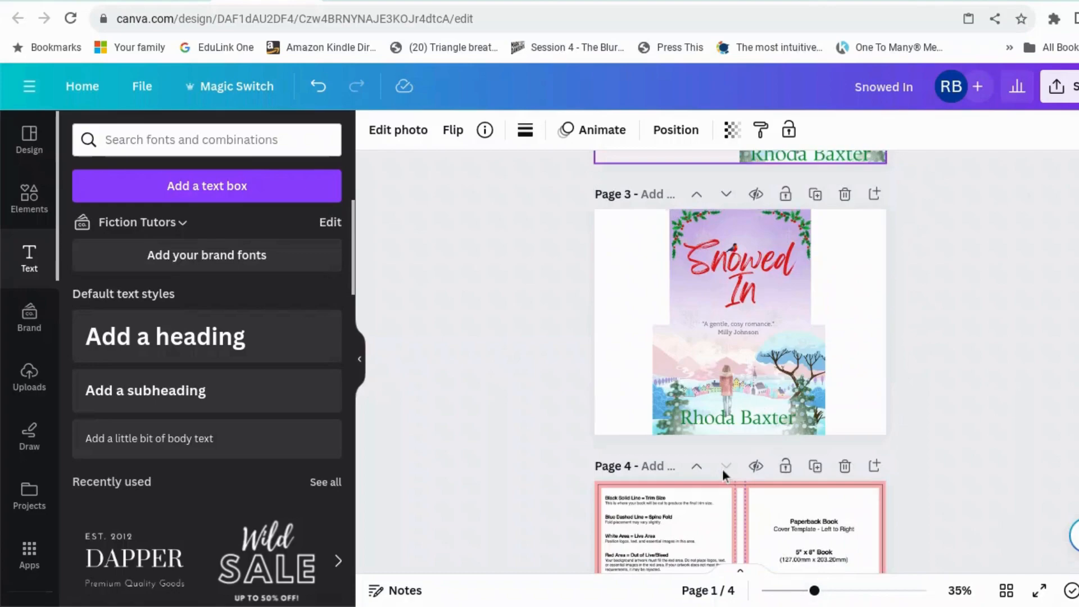
{"action": "scroll", "coordinate": [723, 475], "scroll_direction": "up", "scroll_amount": 8}
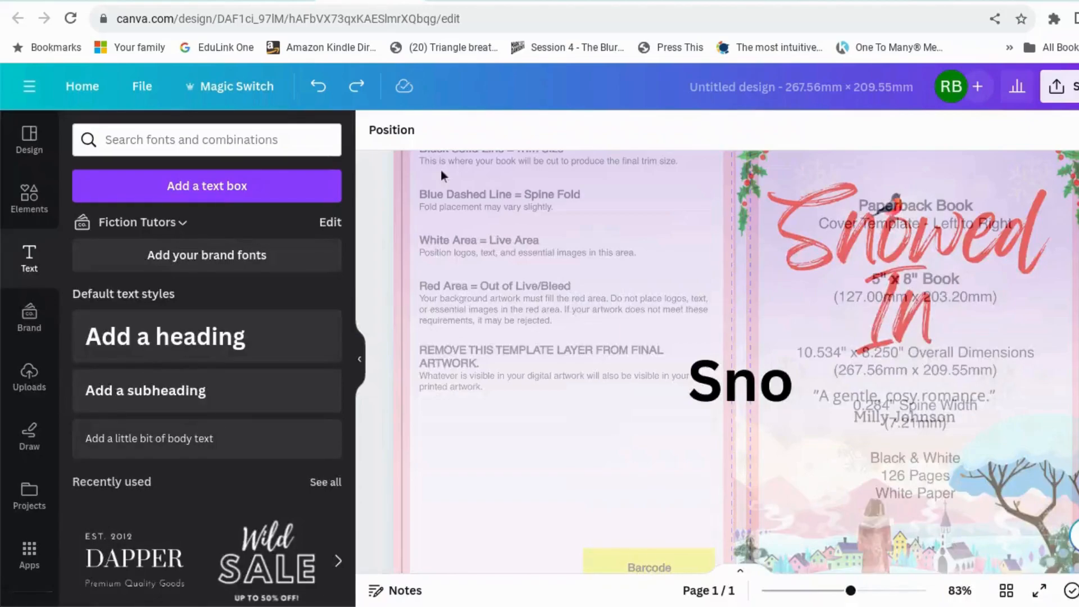
{"action": "scroll", "coordinate": [527, 328], "scroll_direction": "down", "scroll_amount": 2}
{"action": "scroll", "coordinate": [527, 329], "scroll_direction": "up", "scroll_amount": 4}
{"action": "scroll", "coordinate": [528, 329], "scroll_direction": "up", "scroll_amount": 1}
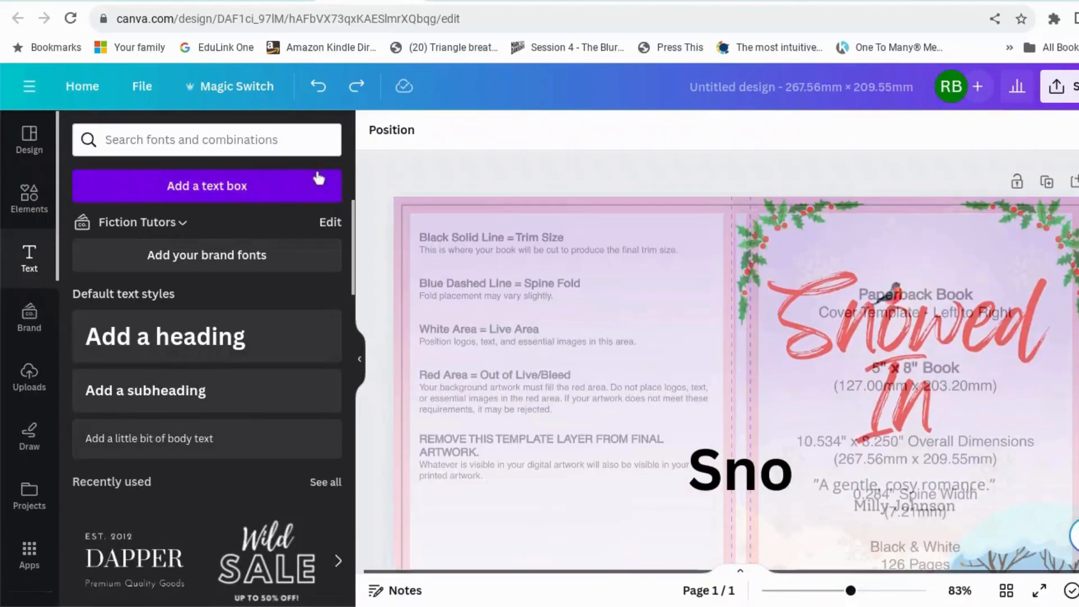
{"action": "left_click", "coordinate": [356, 88]}
{"action": "left_click", "coordinate": [357, 90]}
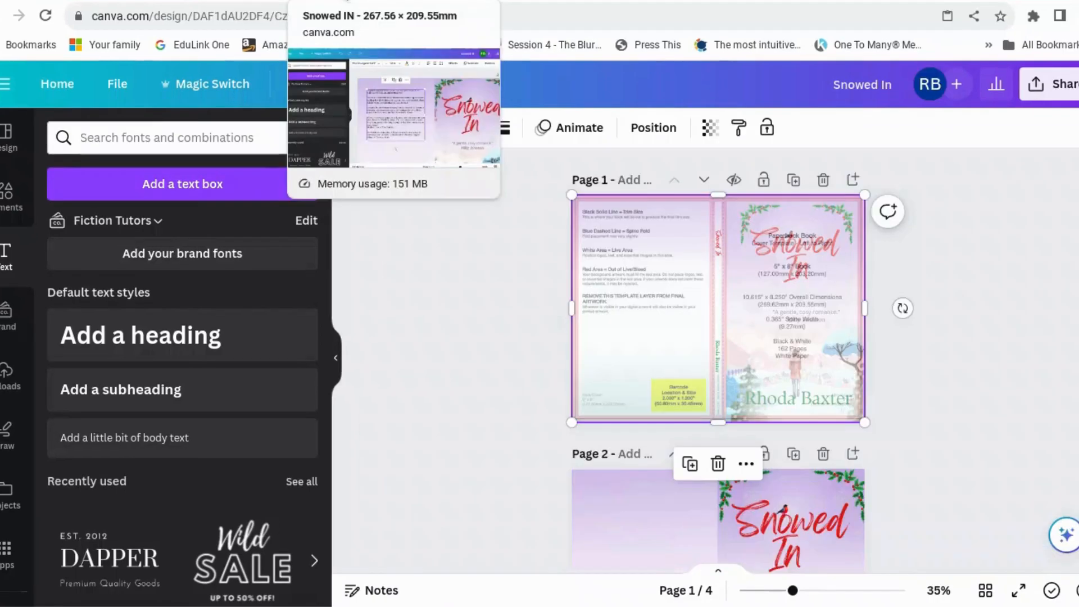
- Copy the blurb text box from the other "Snowed IN" design and paste it onto page 1's back cover, positioned in its upper part
{"action": "left_click", "coordinate": [360, 1]}
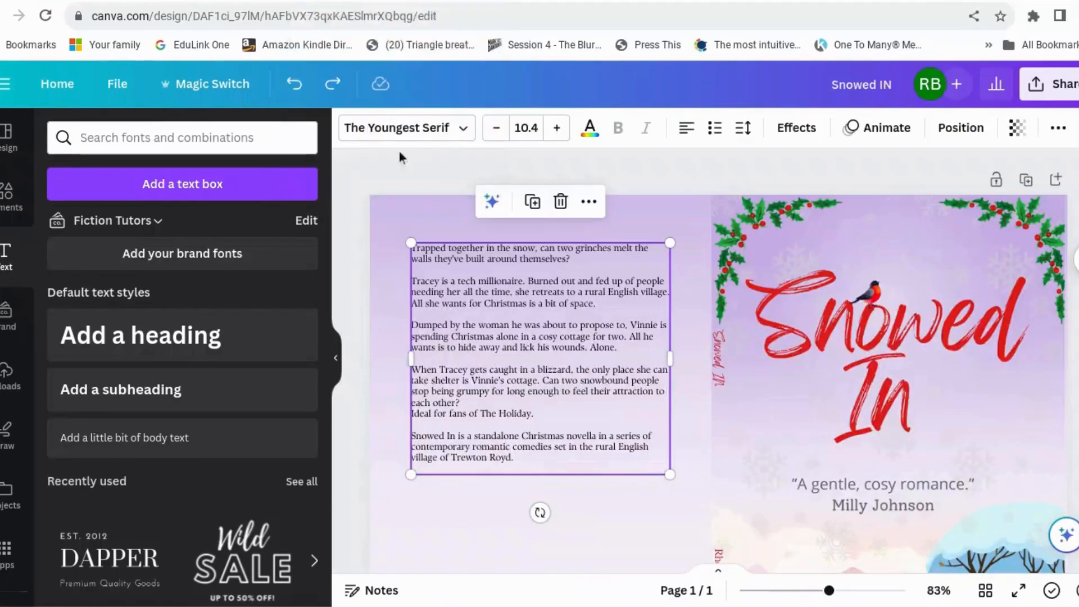
{"action": "right_click", "coordinate": [490, 301]}
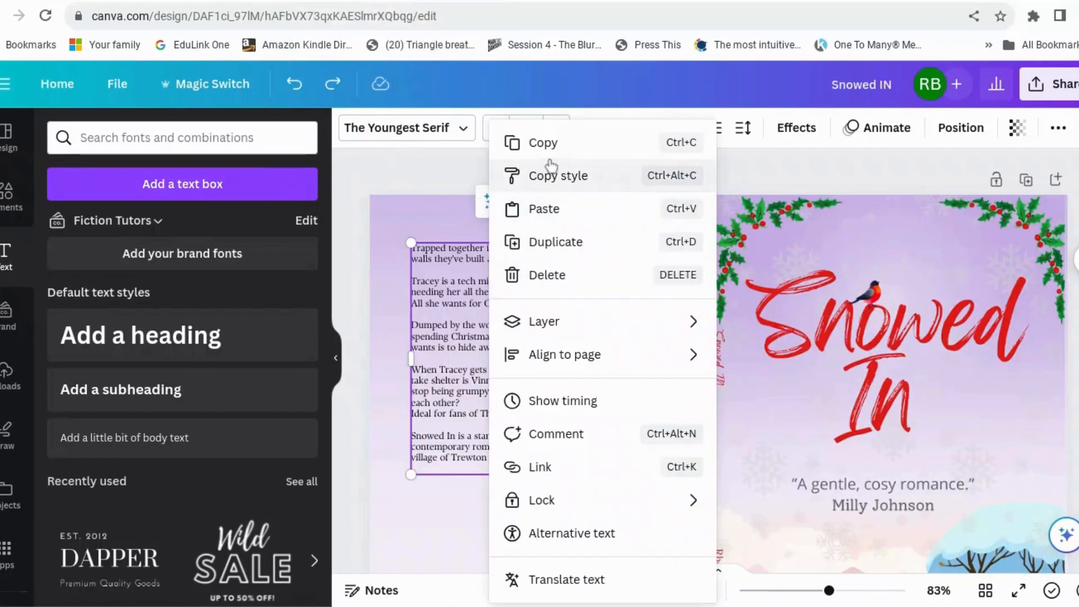
{"action": "left_click", "coordinate": [543, 144]}
{"action": "left_click", "coordinate": [267, 1]}
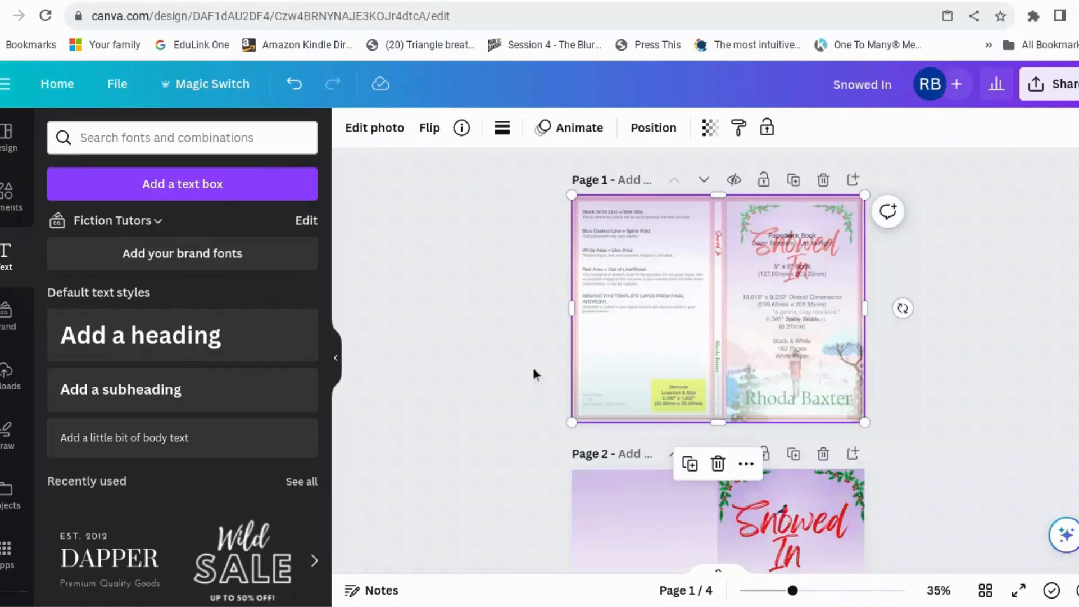
{"action": "right_click", "coordinate": [613, 304]}
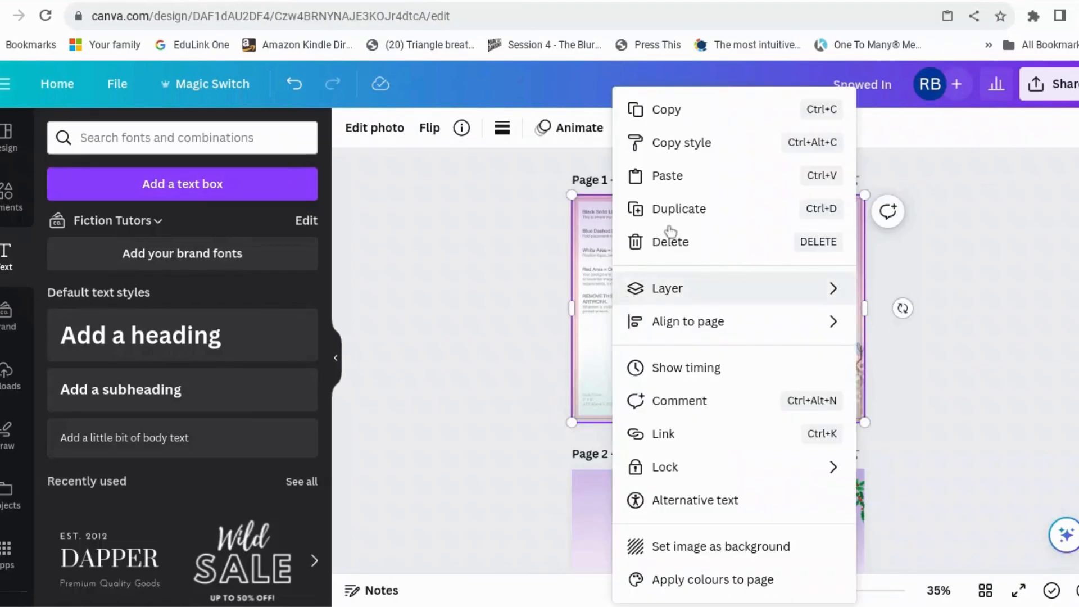
{"action": "left_click", "coordinate": [682, 180]}
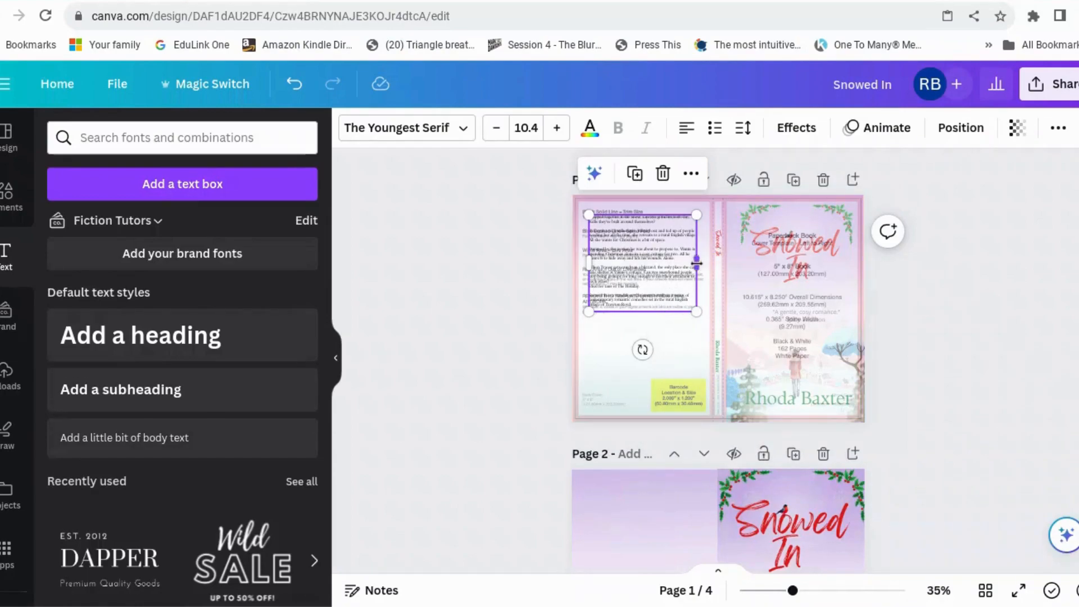
{"action": "left_click_drag", "start_coordinate": [657, 264], "coordinate": [652, 264]}
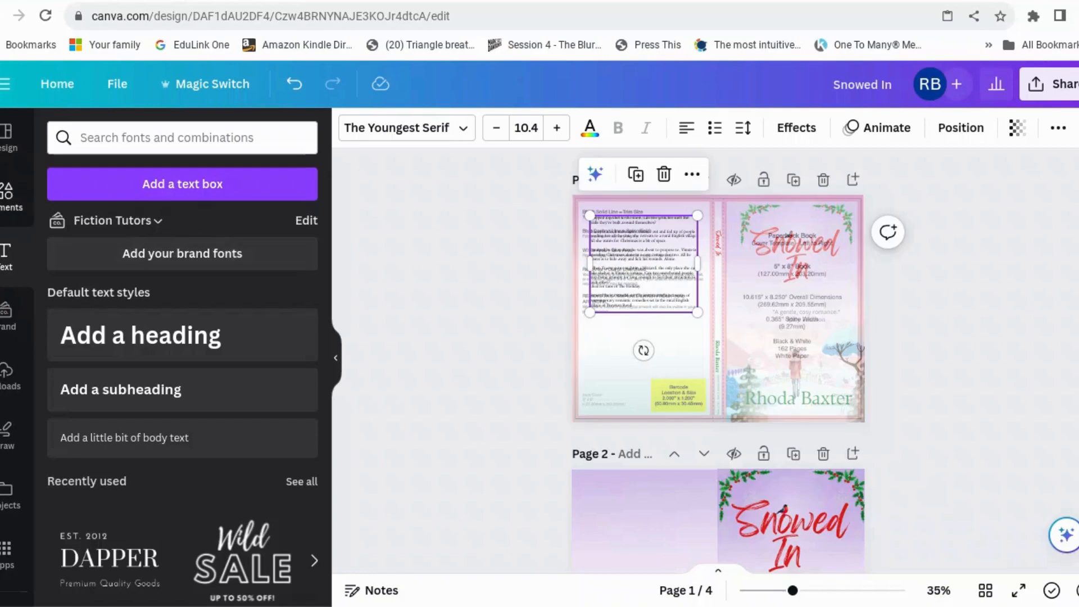
- Search the elements for "blur" and look through the matching graphics for a soft backing behind the blurb
{"action": "left_click", "coordinate": [8, 194]}
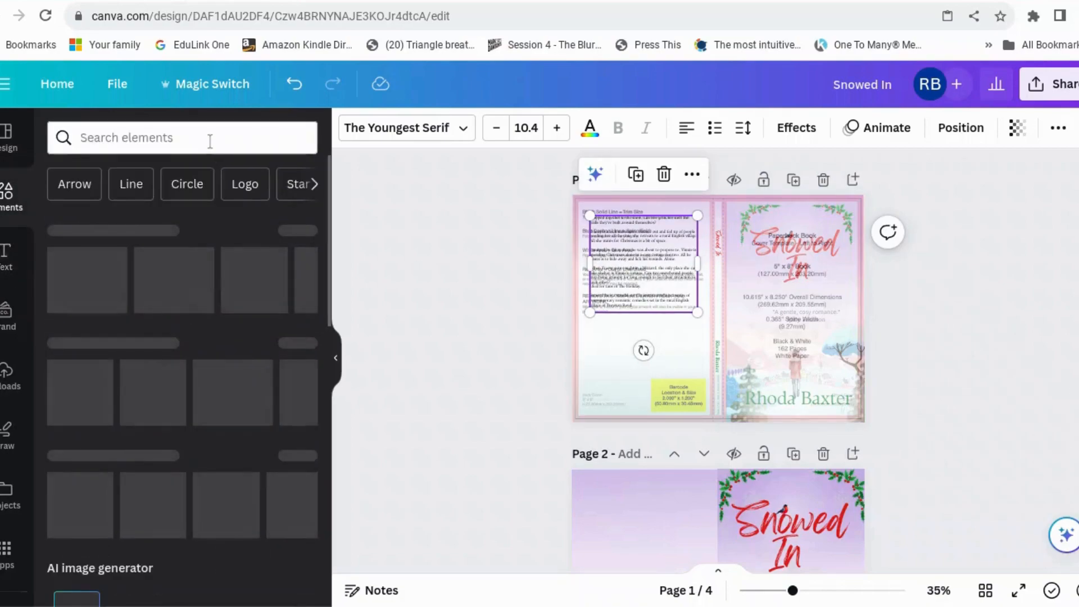
{"action": "left_click", "coordinate": [210, 139]}
{"action": "type", "text": "blur"}
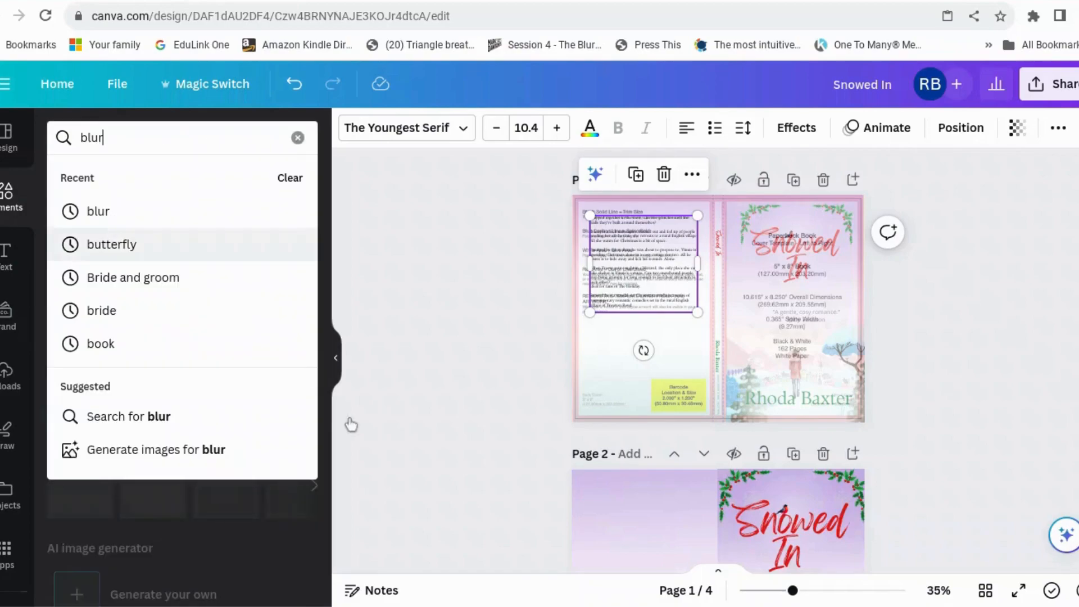
{"action": "key", "text": "Return"}
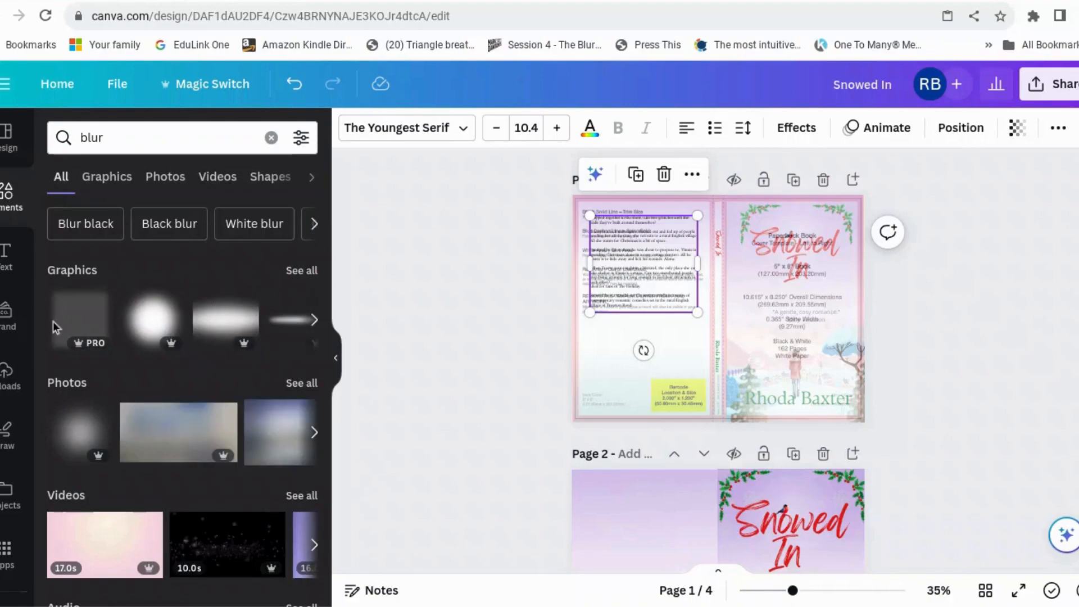
{"action": "left_click", "coordinate": [308, 277]}
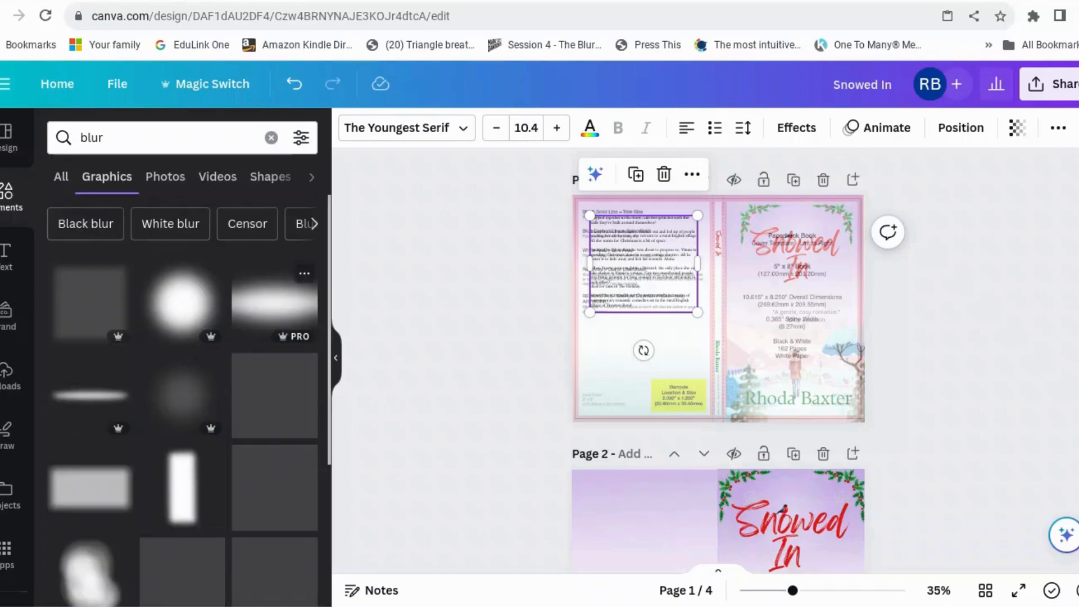
{"action": "scroll", "coordinate": [87, 491], "scroll_direction": "down", "scroll_amount": 2}
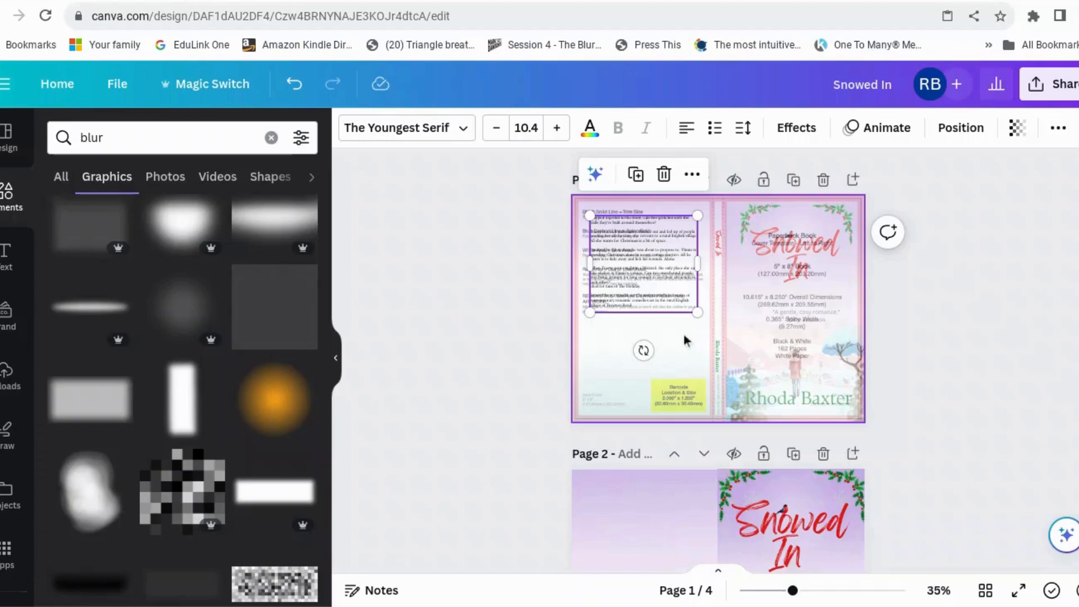
- Widen the back-cover blurb text box slightly and reposition it within the template's white live area
{"action": "left_click_drag", "start_coordinate": [794, 590], "coordinate": [825, 596]}
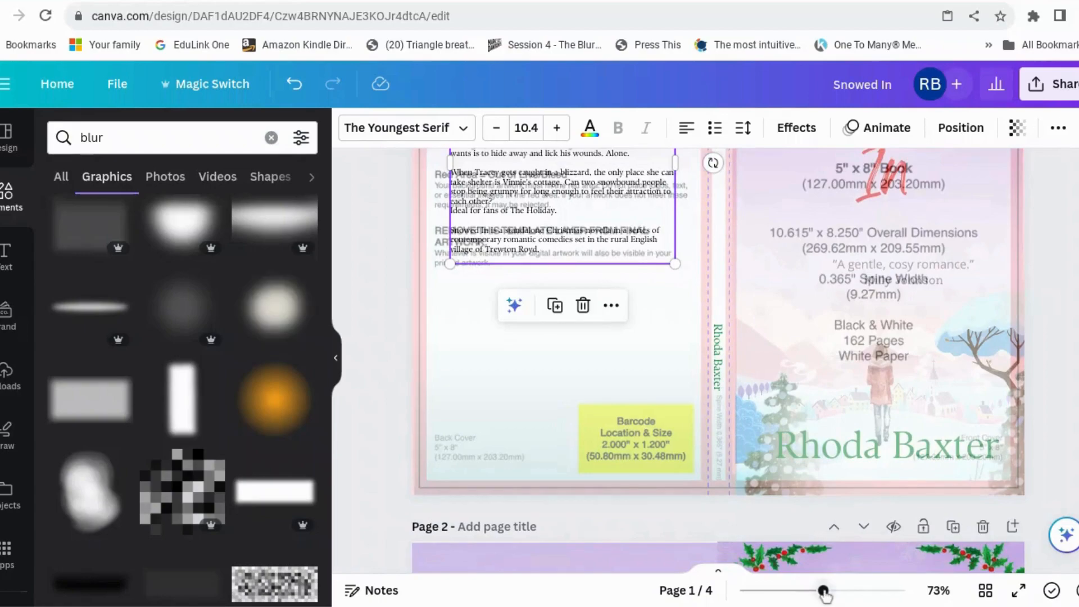
{"action": "left_click_drag", "start_coordinate": [608, 211], "coordinate": [610, 214]}
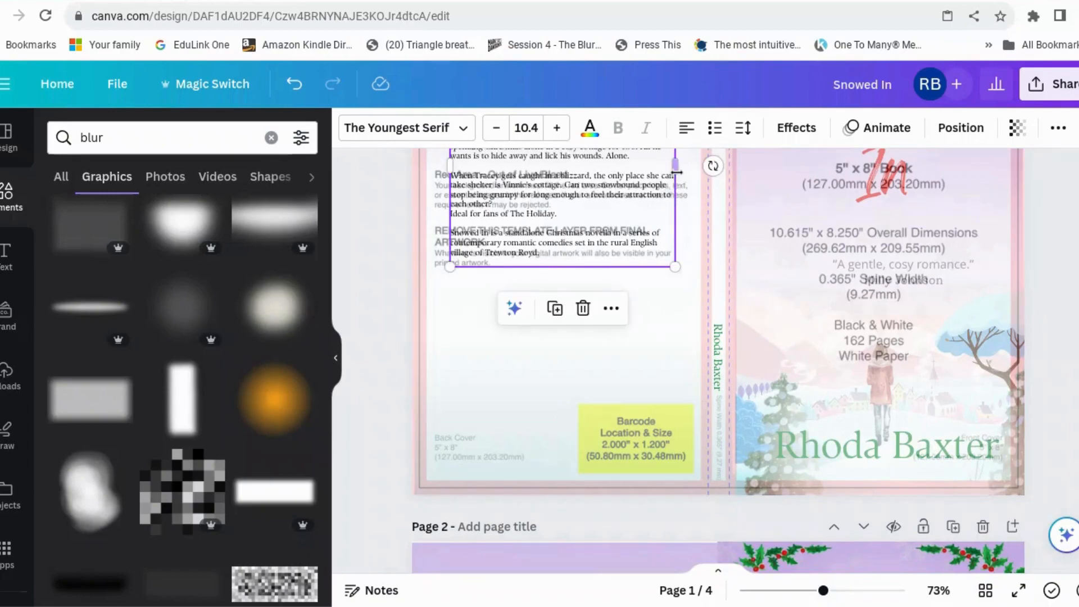
{"action": "left_click_drag", "start_coordinate": [678, 168], "coordinate": [681, 172]}
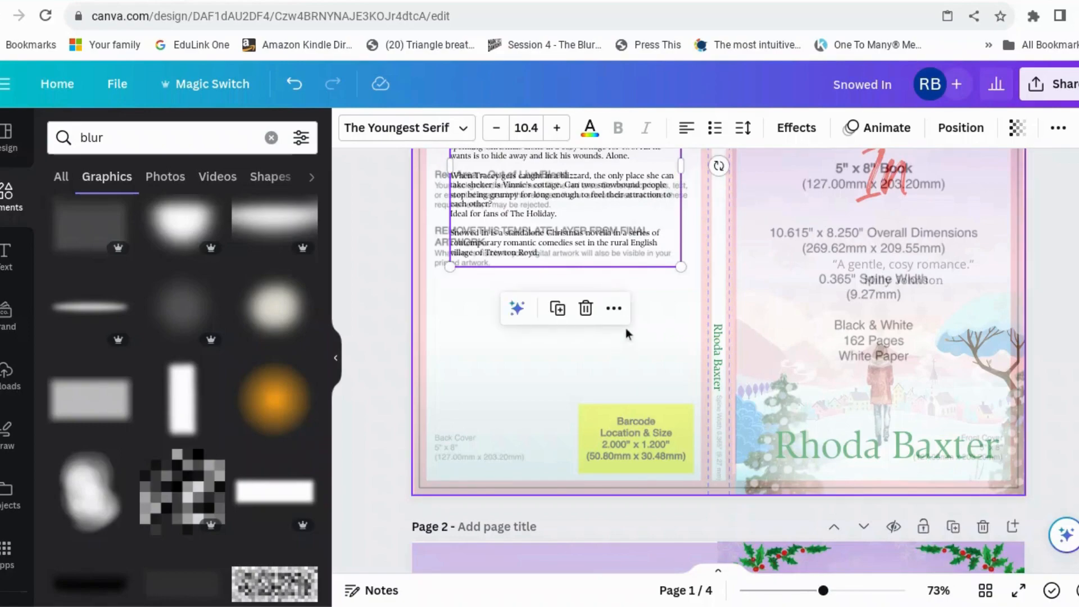
{"action": "left_click", "coordinate": [619, 353]}
{"action": "scroll", "coordinate": [619, 353], "scroll_direction": "up", "scroll_amount": 3}
{"action": "mouse_move", "coordinate": [618, 353]}
{"action": "left_mouse_down"}
{"action": "mouse_move", "coordinate": [617, 342]}
{"action": "mouse_move", "coordinate": [614, 372]}
{"action": "left_mouse_up"}
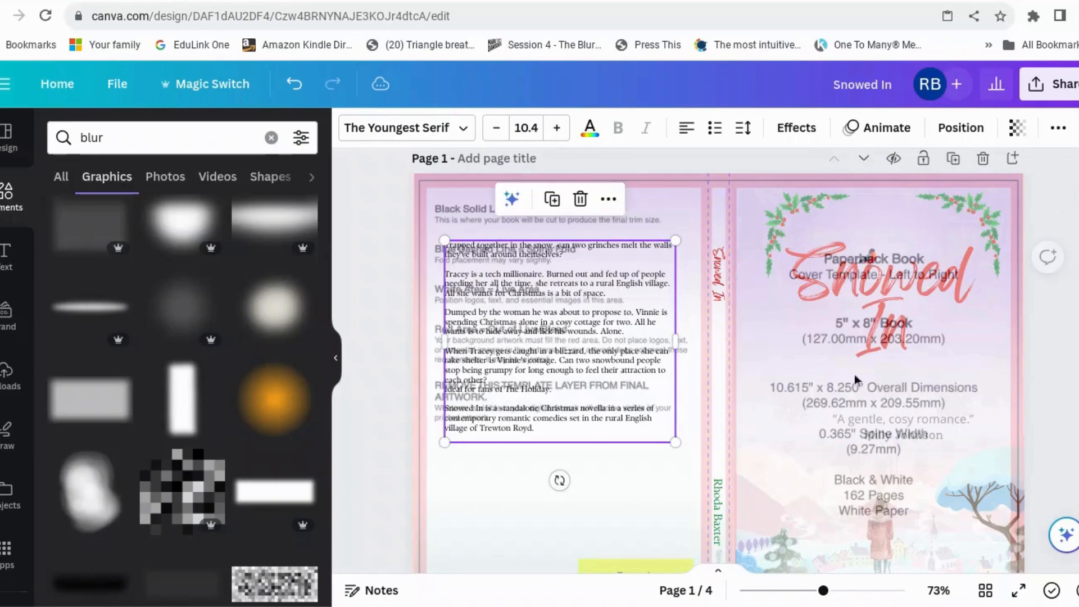
{"action": "left_click", "coordinate": [1064, 366]}
{"action": "scroll", "coordinate": [886, 427], "scroll_direction": "down", "scroll_amount": 5}
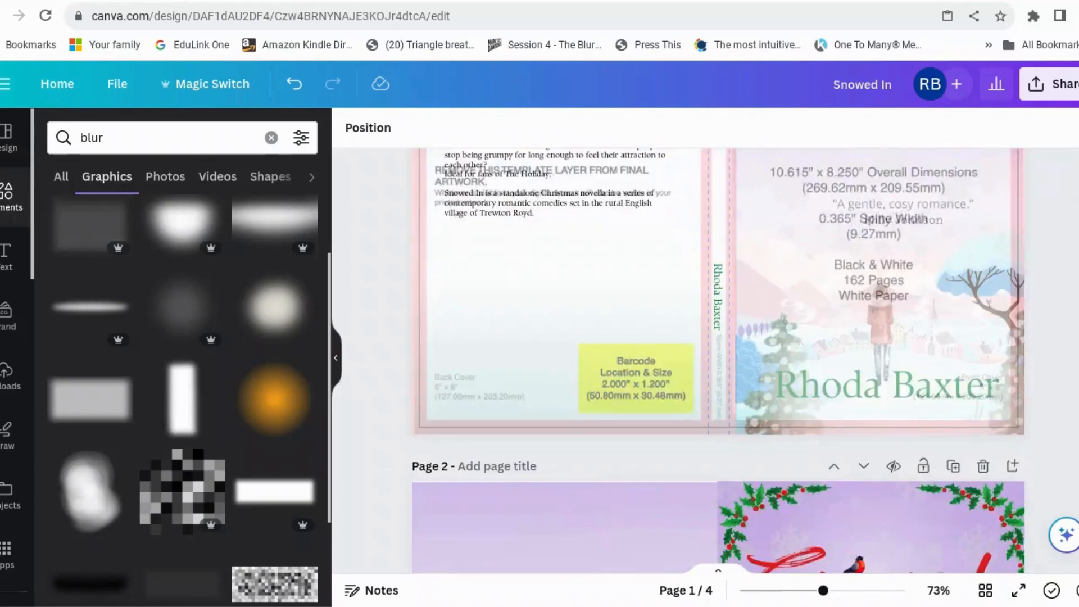
{"action": "left_click", "coordinate": [859, 448]}
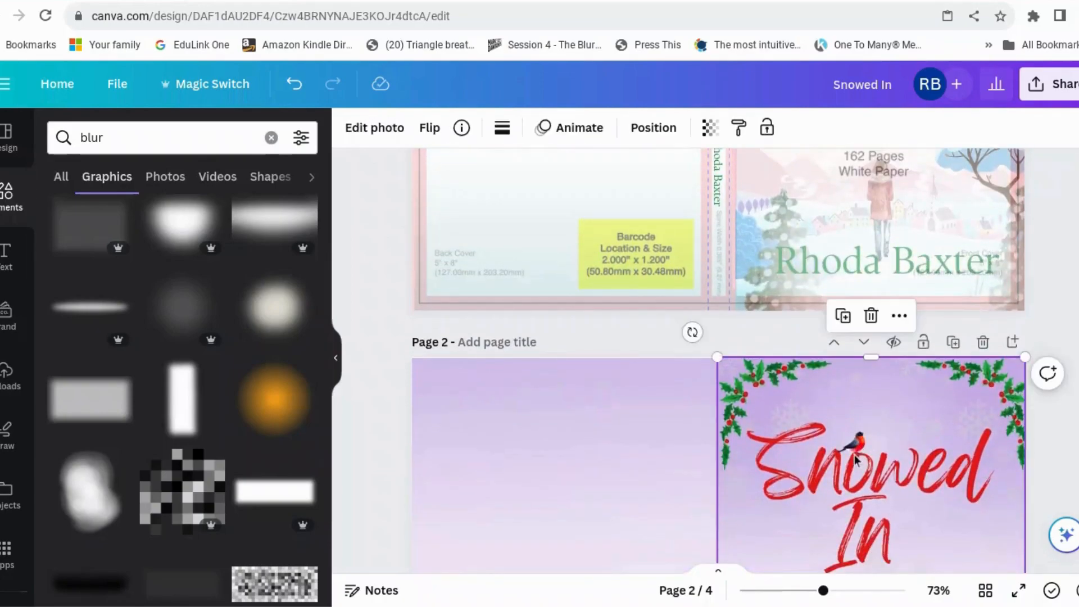
{"action": "double_click", "coordinate": [854, 450]}
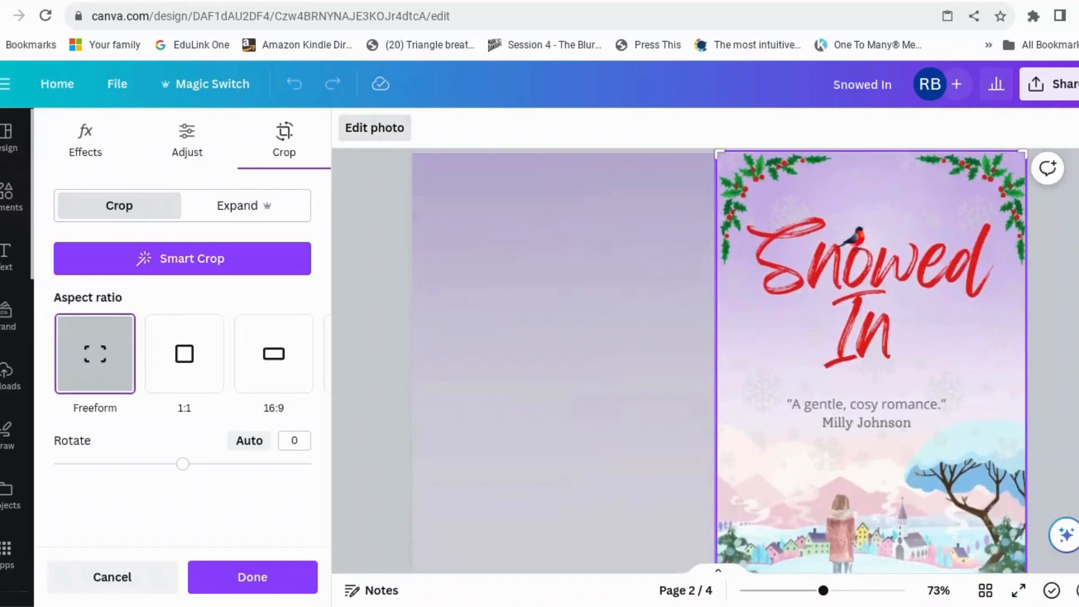
{"action": "left_click", "coordinate": [115, 579]}
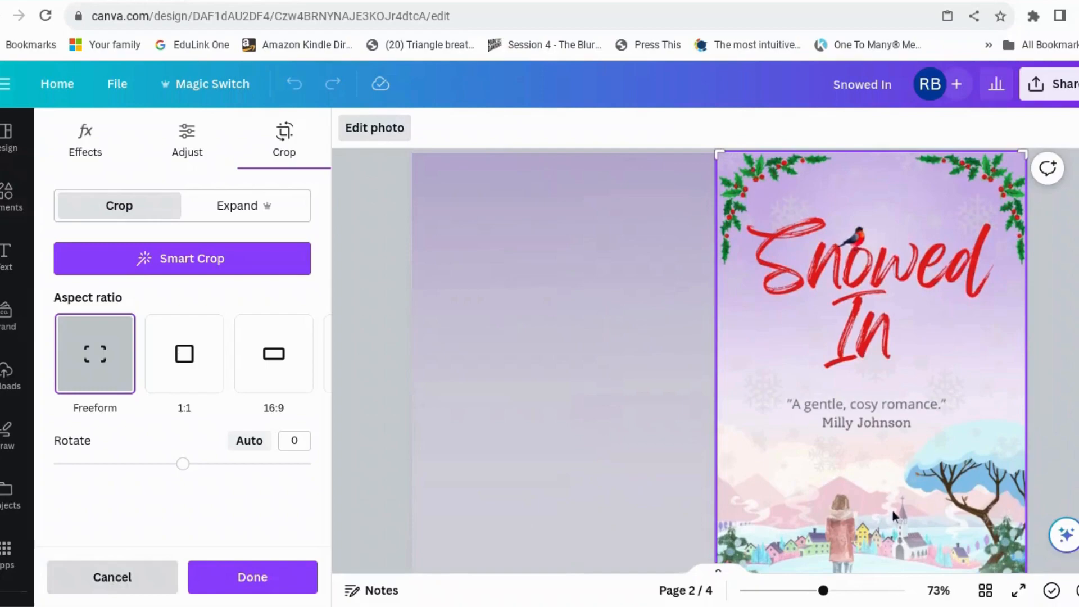
{"action": "scroll", "coordinate": [949, 494], "scroll_direction": "up", "scroll_amount": 8}
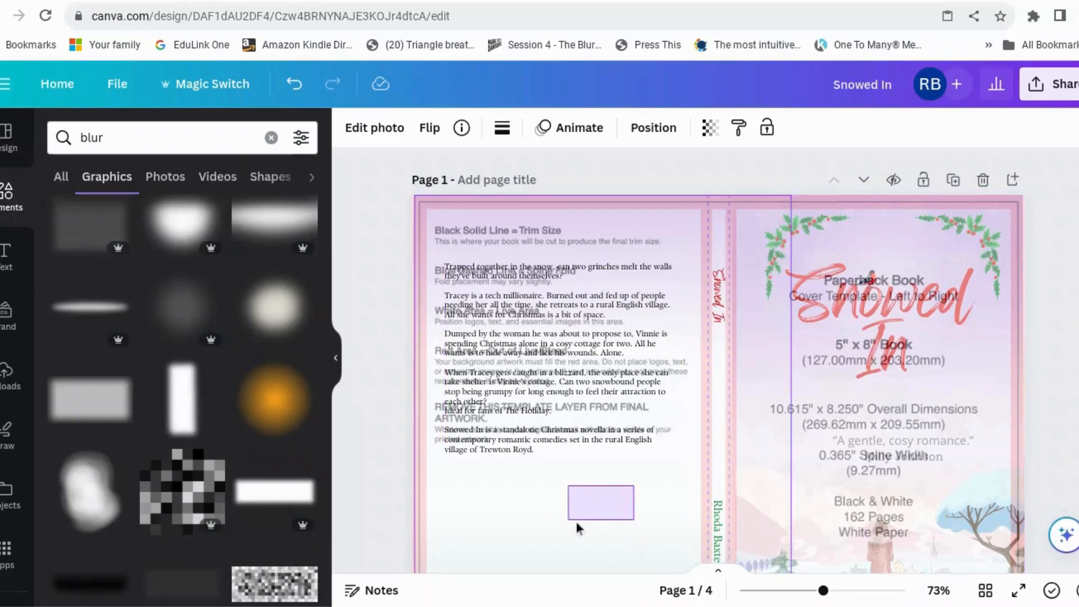
- Show page 1's layers and move the cover template layer beneath the two holly garlands
{"action": "left_click", "coordinate": [572, 519]}
{"action": "right_click", "coordinate": [664, 348]}
{"action": "mouse_move", "coordinate": [700, 323]}
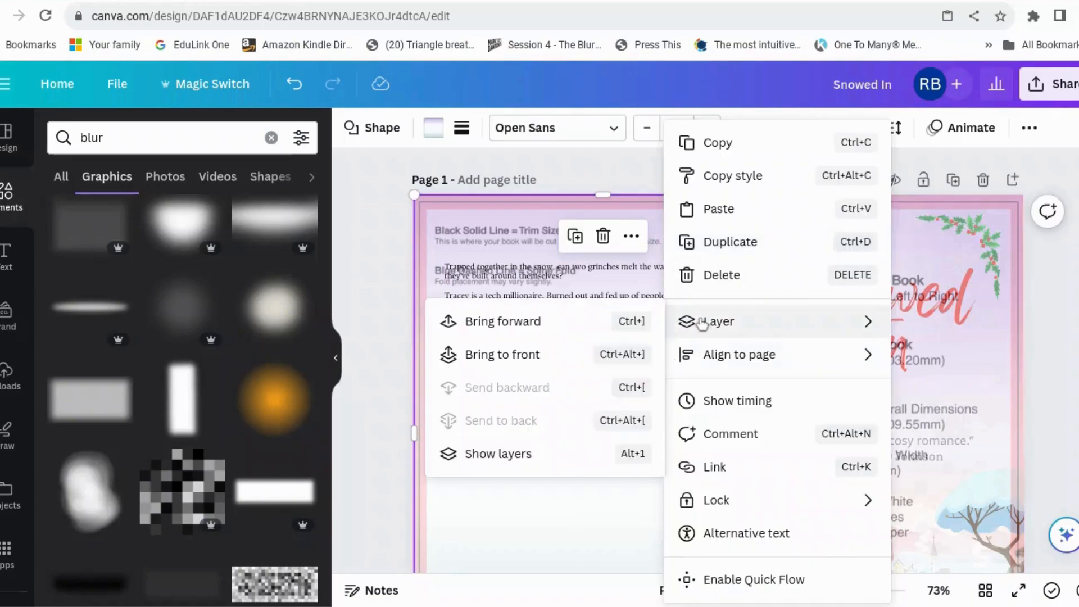
{"action": "left_click", "coordinate": [513, 453]}
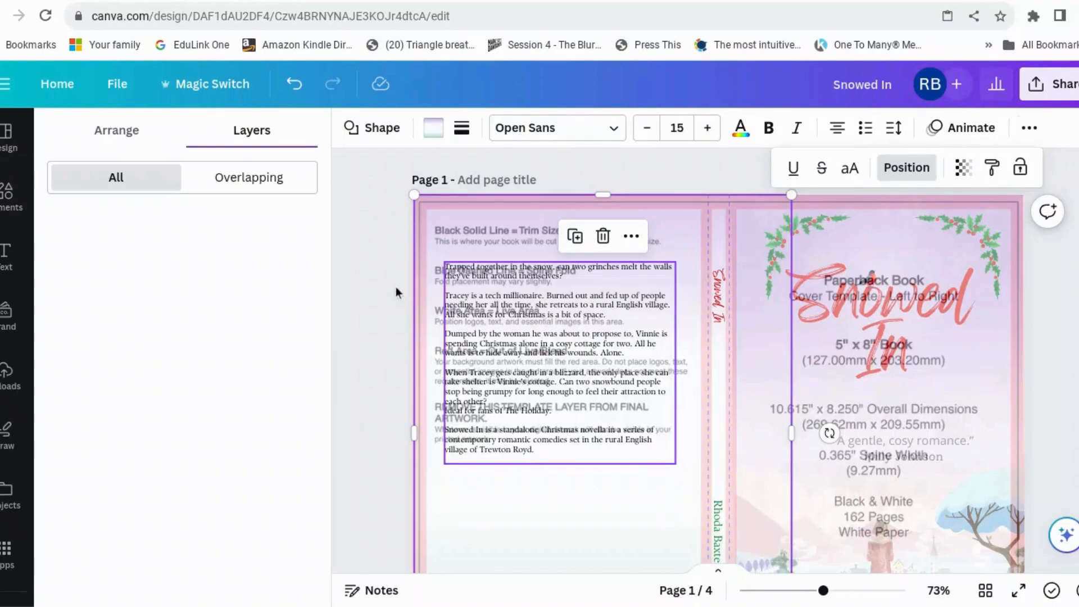
{"action": "scroll", "coordinate": [253, 314], "scroll_direction": "down", "scroll_amount": 5}
{"action": "scroll", "coordinate": [248, 335], "scroll_direction": "up", "scroll_amount": 6}
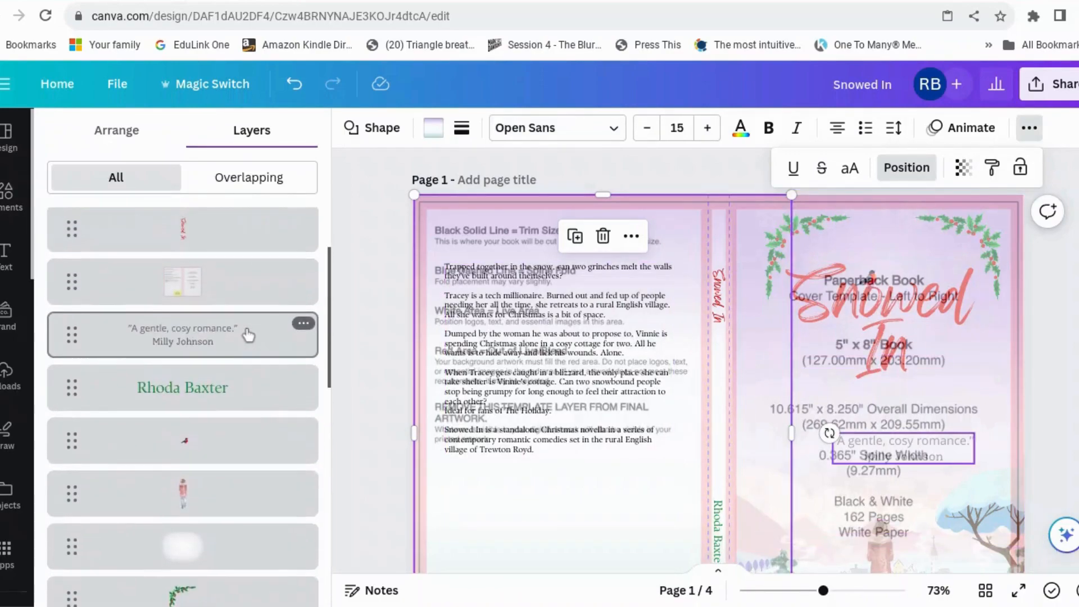
{"action": "scroll", "coordinate": [248, 335], "scroll_direction": "up", "scroll_amount": 2}
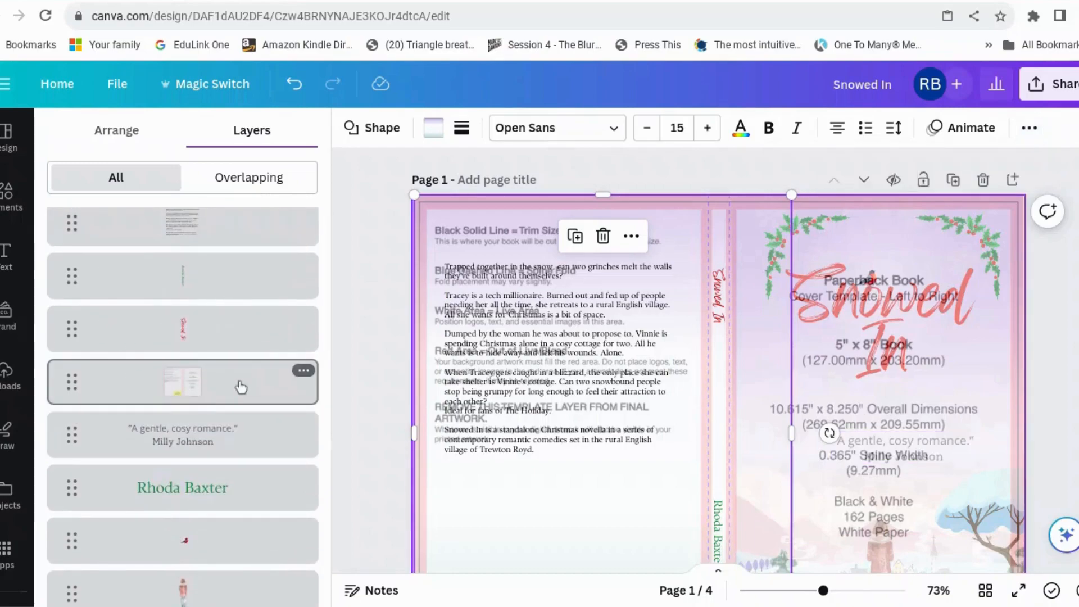
{"action": "left_click_drag", "start_coordinate": [236, 390], "coordinate": [244, 318]}
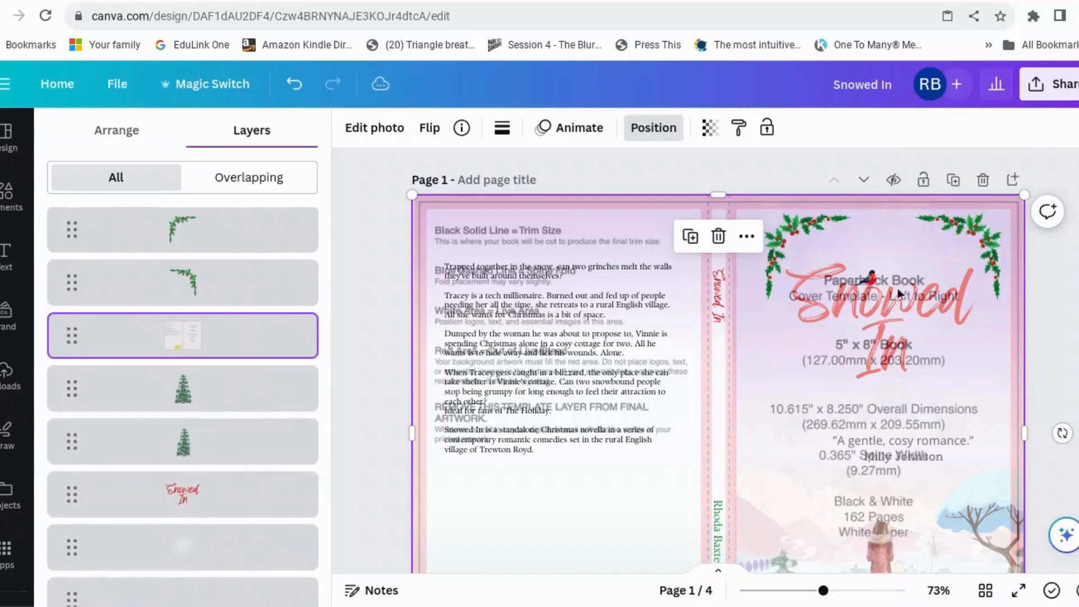
- Move the two holly garlands outward into the upper corners of the front cover's live area
{"action": "left_click", "coordinate": [985, 242]}
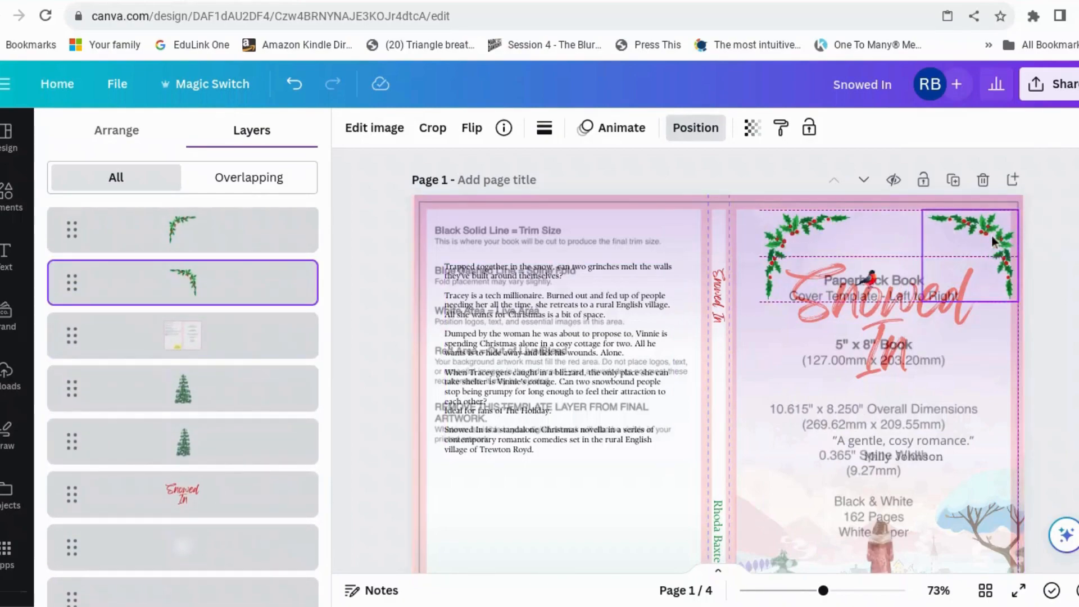
{"action": "left_click_drag", "start_coordinate": [991, 235], "coordinate": [991, 229]}
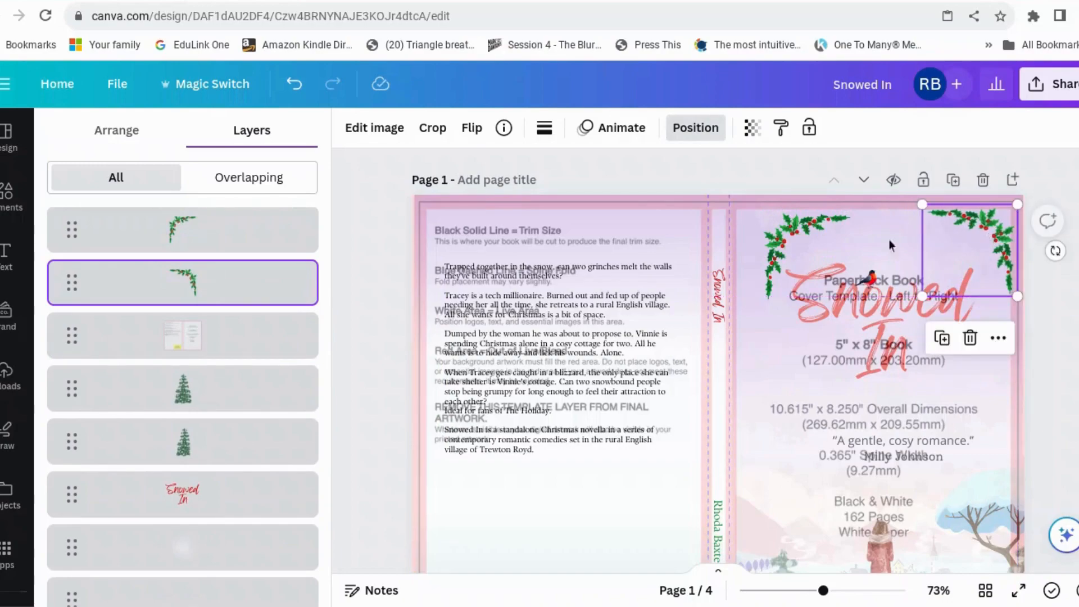
{"action": "left_click_drag", "start_coordinate": [791, 247], "coordinate": [761, 241]}
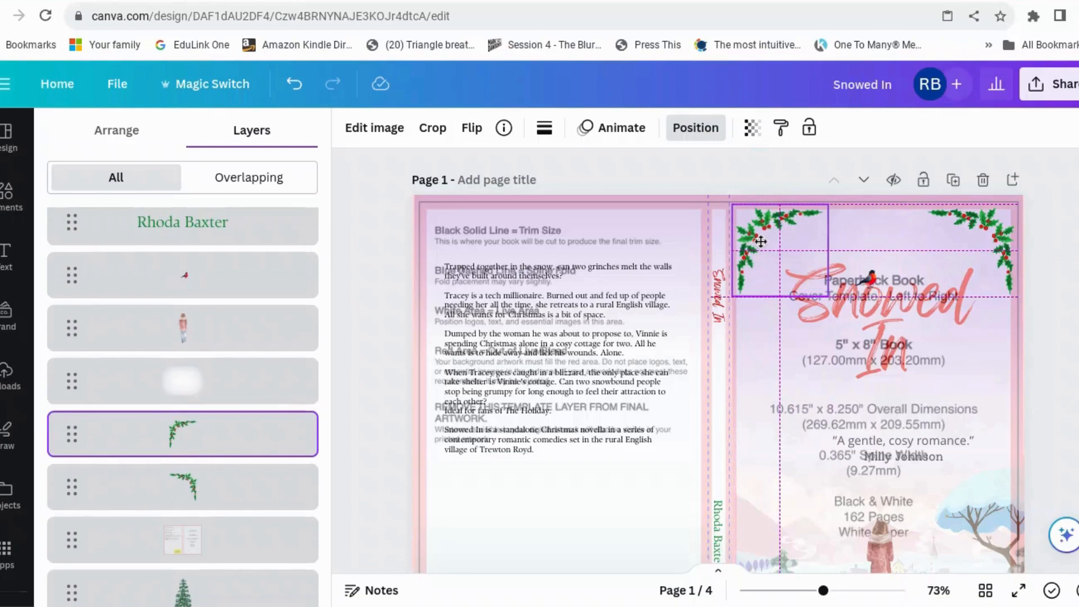
{"action": "left_click_drag", "start_coordinate": [761, 241], "coordinate": [758, 244]}
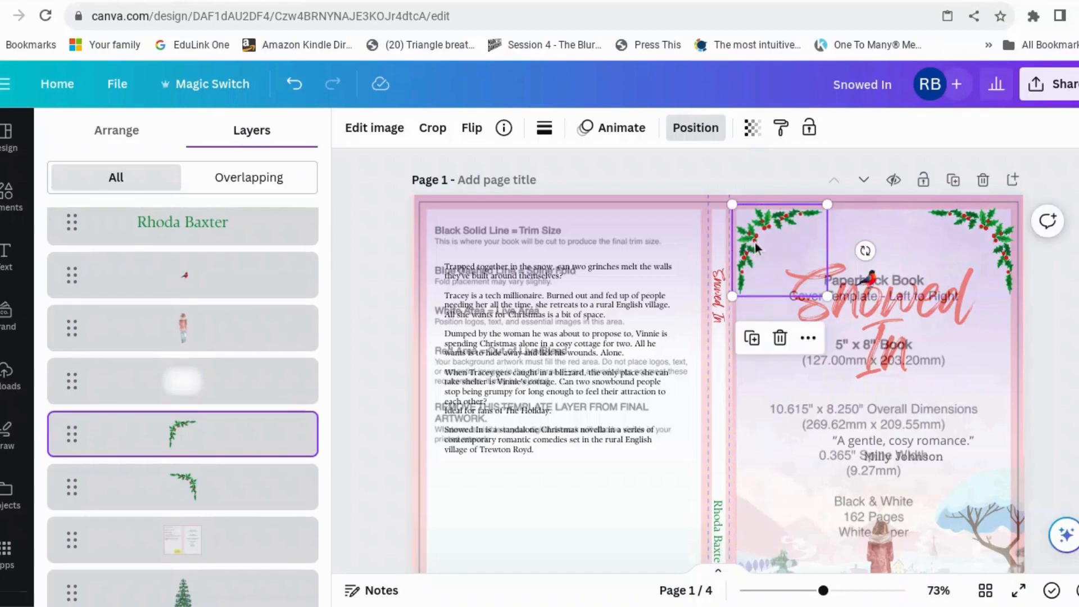
- Bring the cover template layer to the front, check the layout against it, and delete the template from page 1
{"action": "left_click_drag", "start_coordinate": [272, 541], "coordinate": [275, 231]}
{"action": "scroll", "coordinate": [888, 386], "scroll_direction": "down", "scroll_amount": 4}
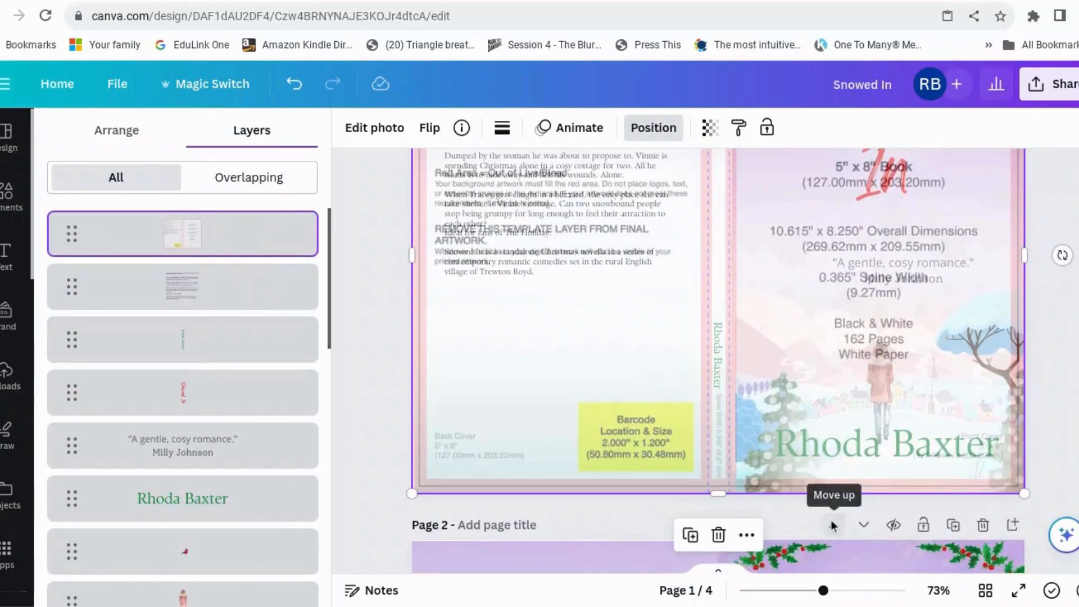
{"action": "scroll", "coordinate": [830, 494], "scroll_direction": "up", "scroll_amount": 2}
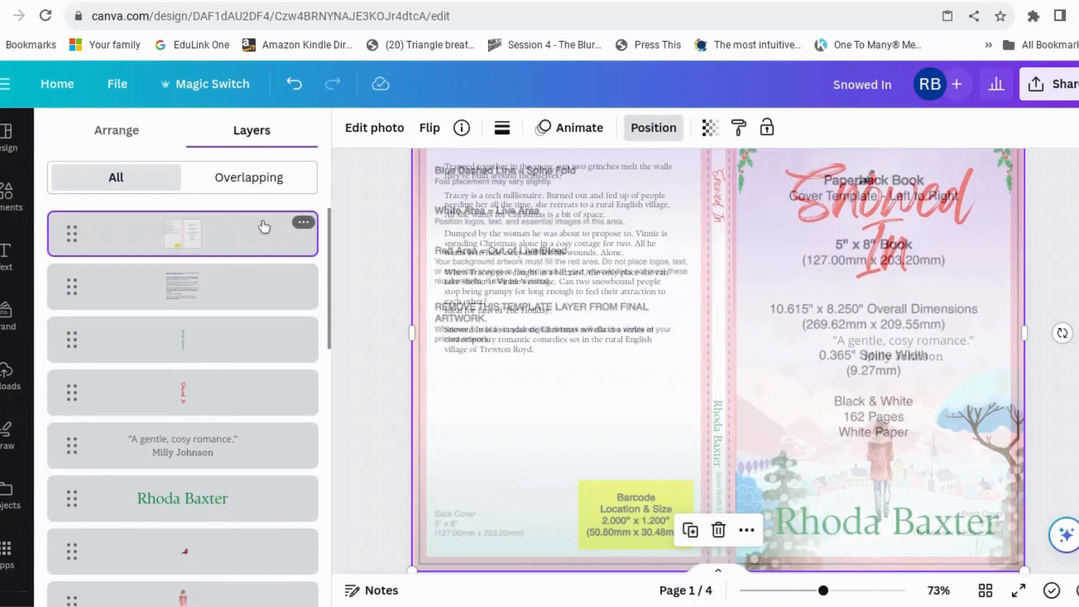
{"action": "key", "text": "Delete"}
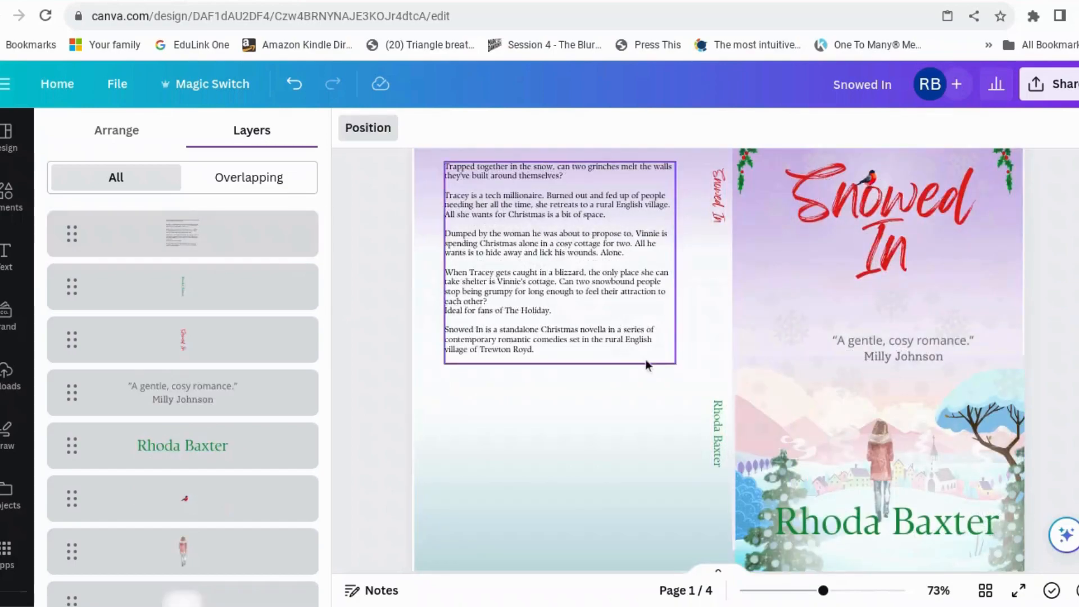
- Stretch the back-cover and front-cover gradient backgrounds outward to the page's outer side edges
{"action": "left_click", "coordinate": [486, 453]}
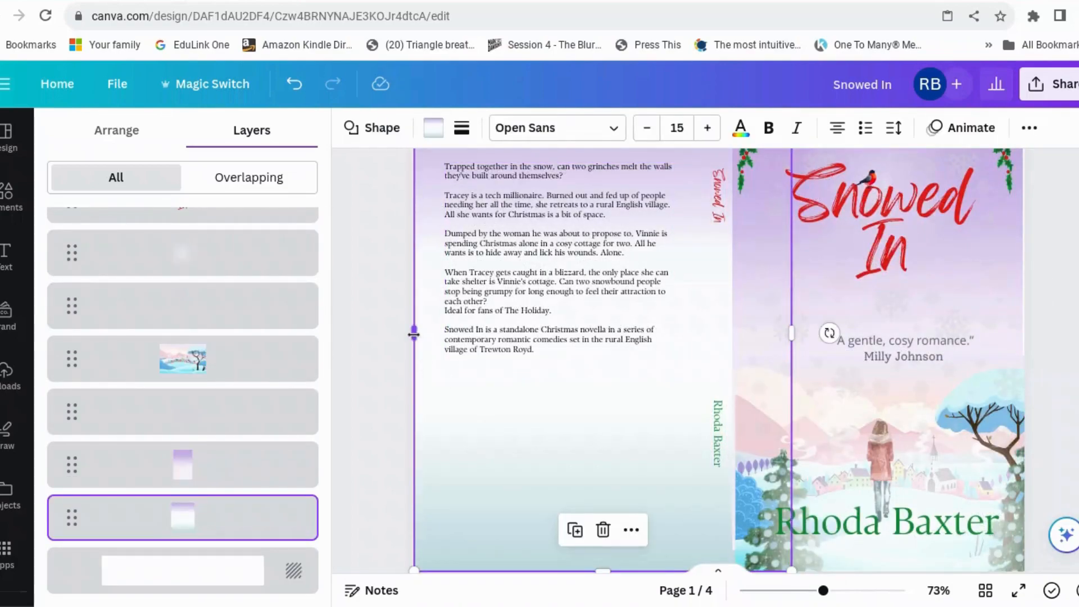
{"action": "left_click_drag", "start_coordinate": [411, 335], "coordinate": [409, 335]}
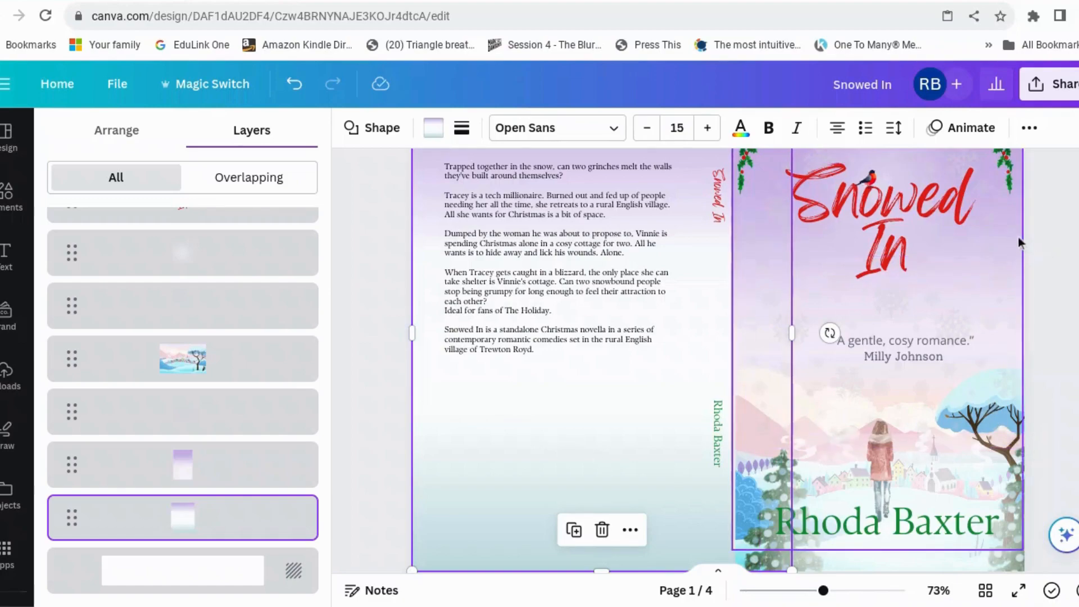
{"action": "left_click", "coordinate": [1022, 324]}
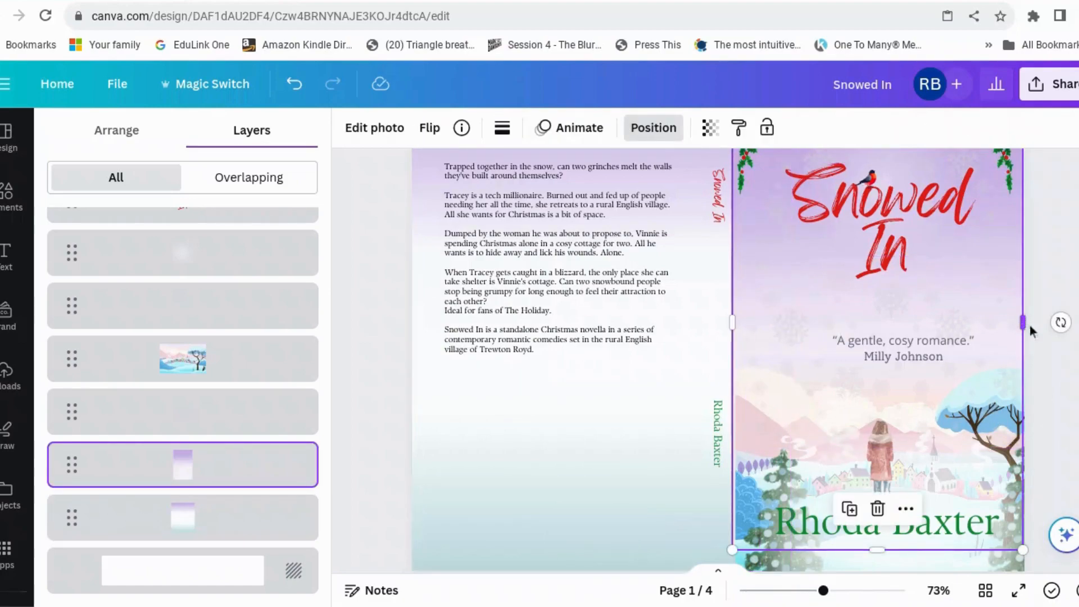
{"action": "left_click_drag", "start_coordinate": [1023, 323], "coordinate": [1025, 322]}
- Undo the last change and extend the landscape image to the front cover's spine edge
{"action": "key", "text": "ctrl+z"}
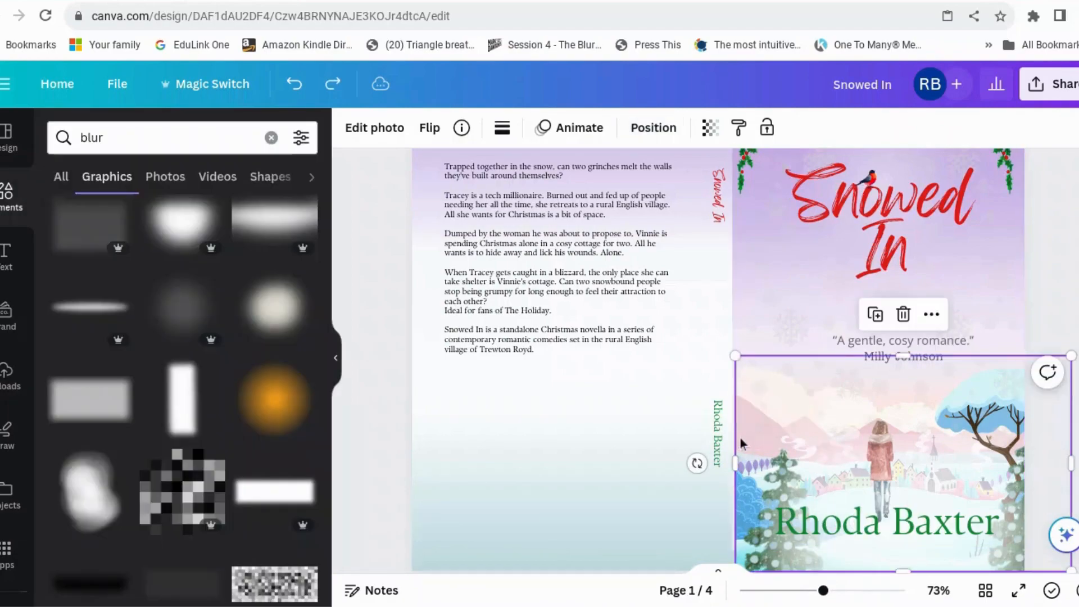
{"action": "left_click_drag", "start_coordinate": [732, 464], "coordinate": [730, 464]}
{"action": "key", "text": "Escape"}
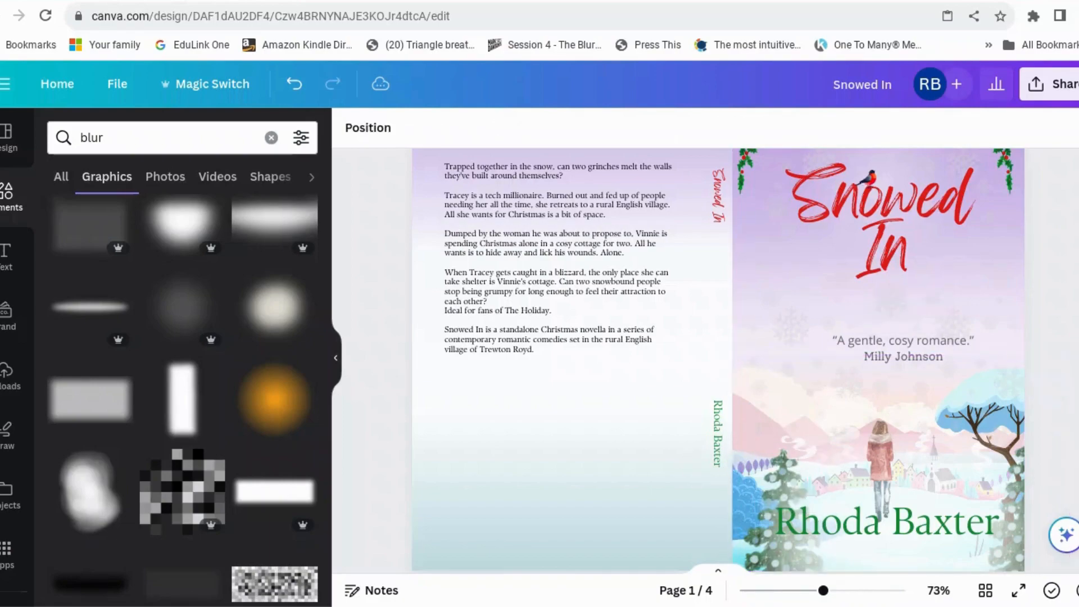
- Set the cover design's download options to PDF Print with Flatten PDF enabled
{"action": "scroll", "coordinate": [1073, 304], "scroll_direction": "down", "scroll_amount": 1}
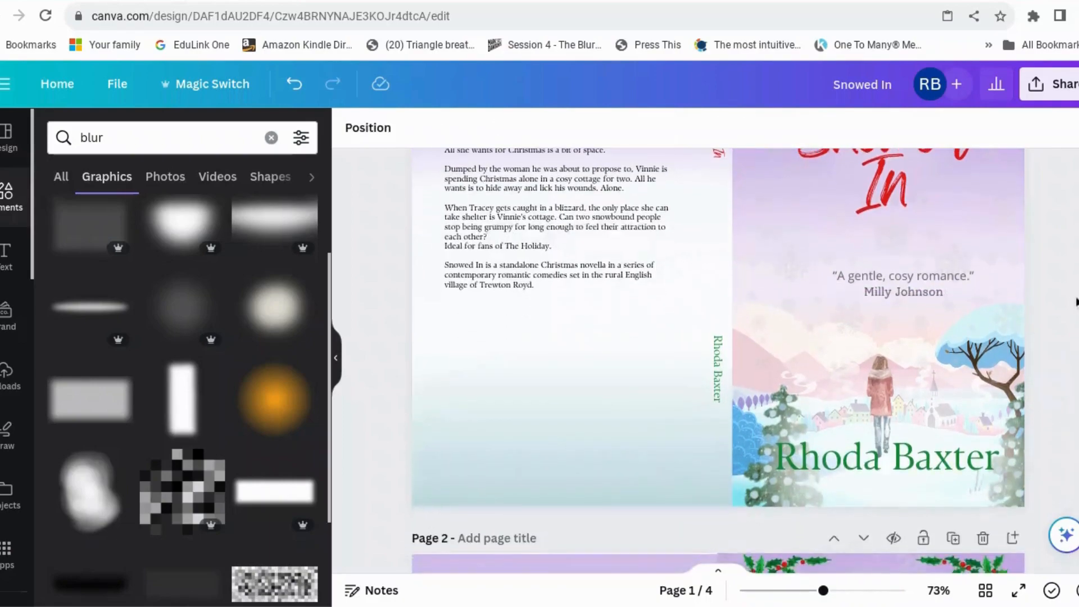
{"action": "scroll", "coordinate": [1054, 278], "scroll_direction": "up", "scroll_amount": 2}
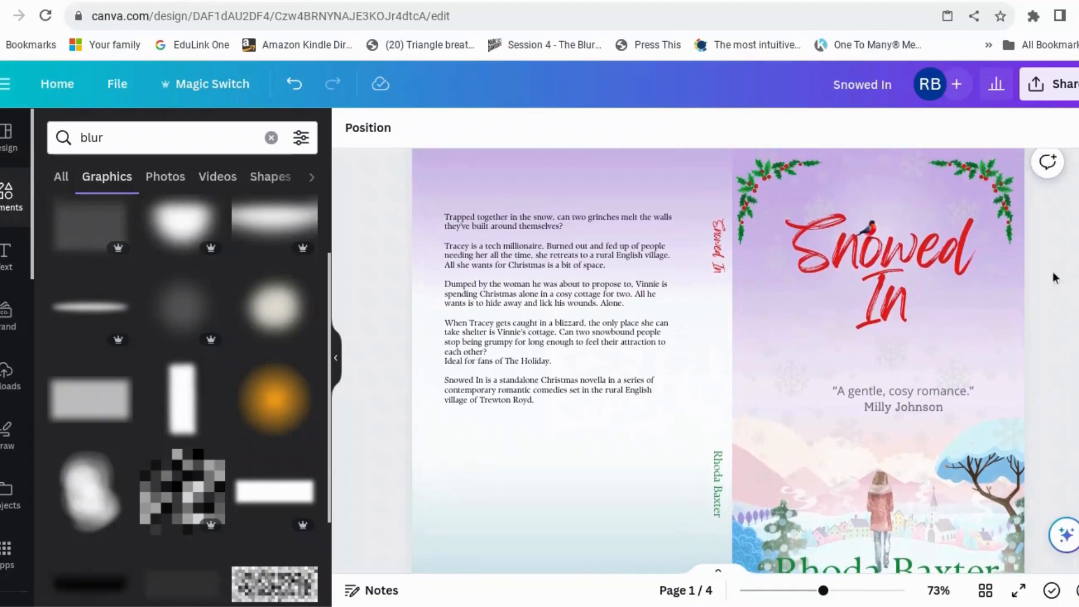
{"action": "left_click", "coordinate": [1049, 84]}
{"action": "scroll", "coordinate": [939, 376], "scroll_direction": "down", "scroll_amount": 1}
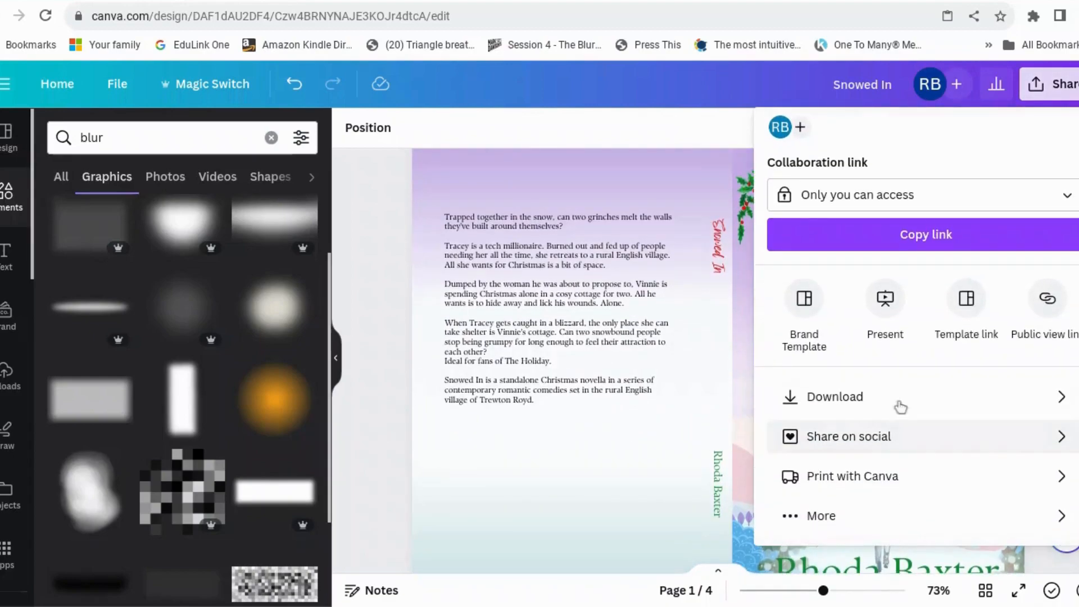
{"action": "left_click", "coordinate": [900, 398]}
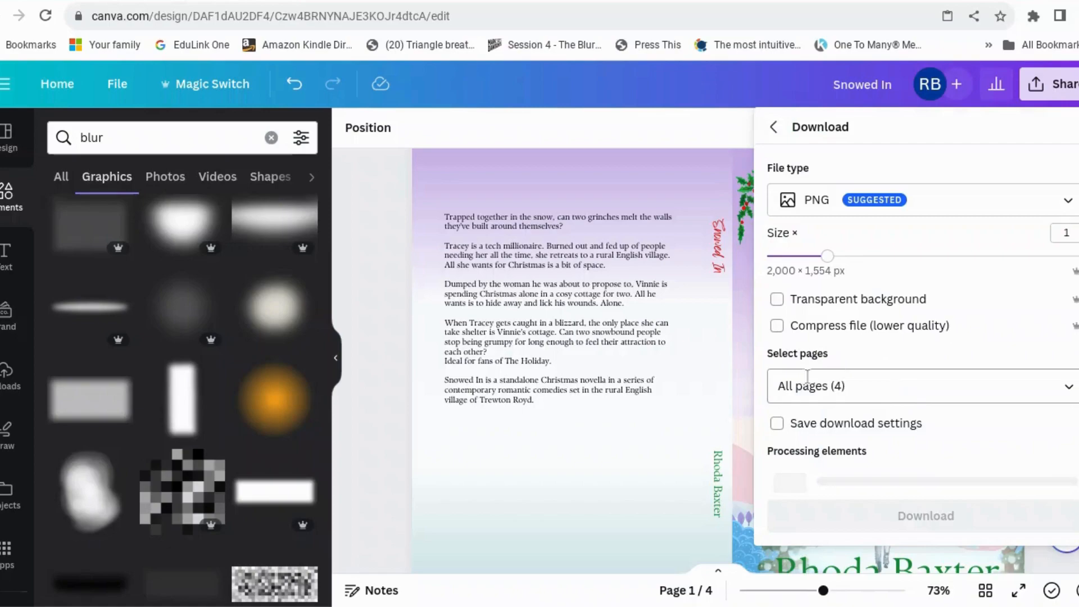
{"action": "left_click", "coordinate": [969, 203]}
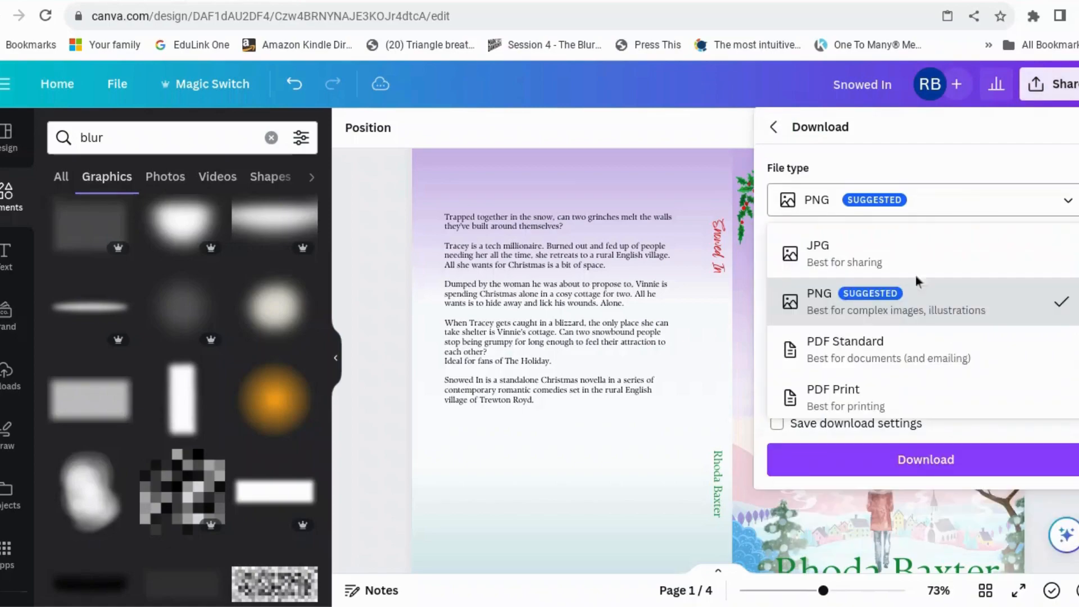
{"action": "left_click", "coordinate": [909, 388]}
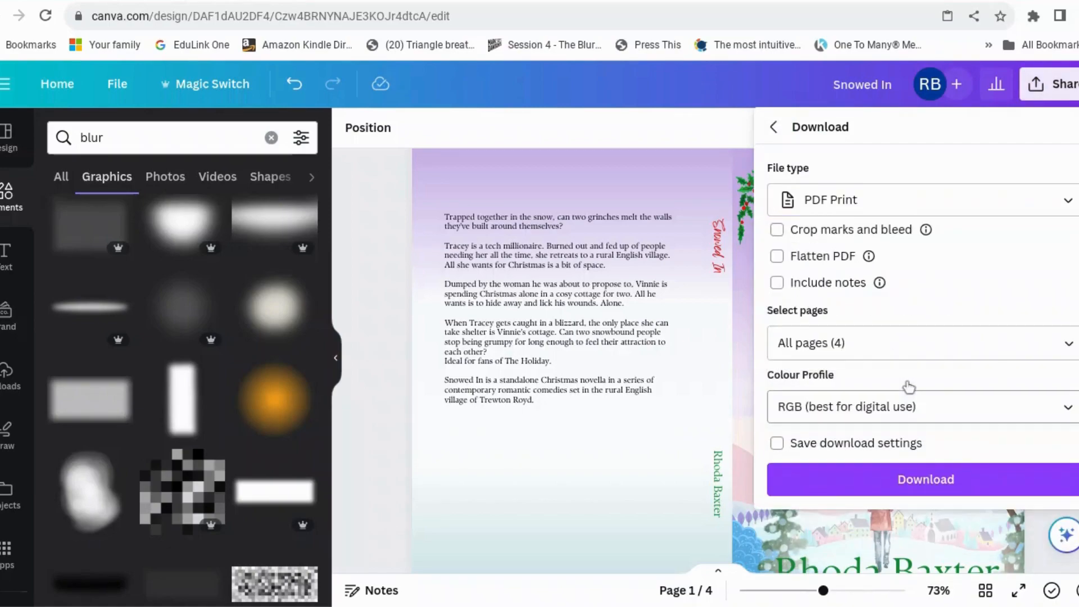
{"action": "left_click", "coordinate": [777, 256]}
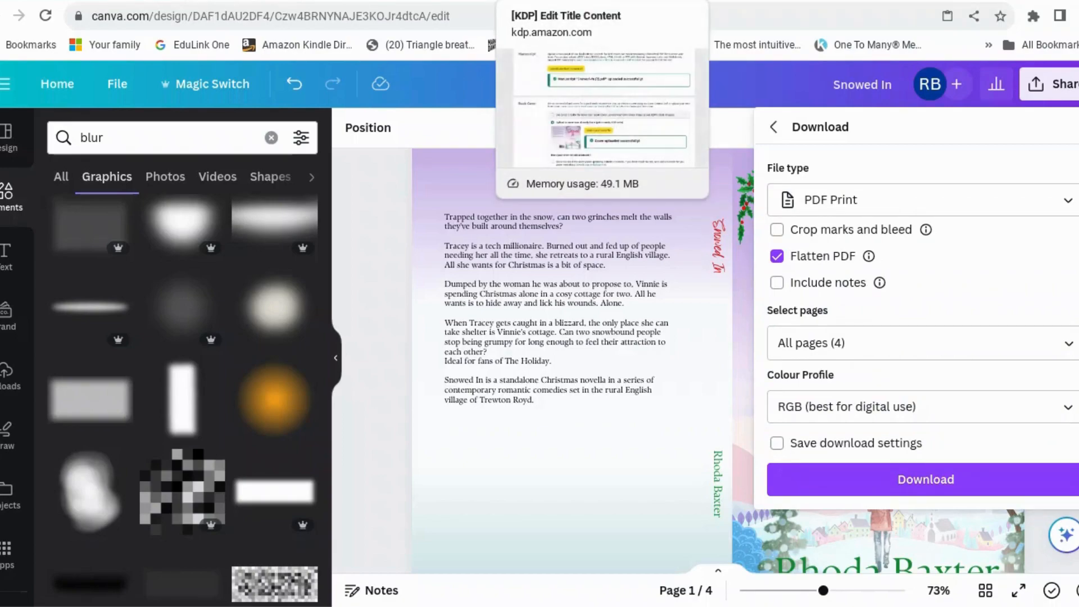
- Switch to the KDP paperback content page and upload "162 page cover Snowed In.pdf" as the print-ready cover
{"action": "left_click", "coordinate": [568, 2]}
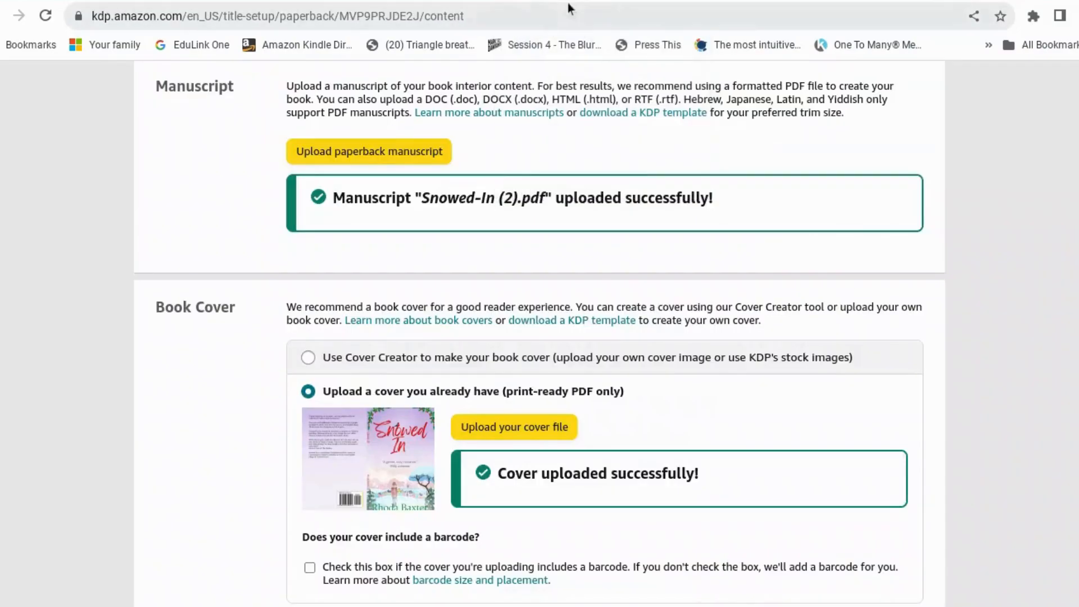
{"action": "scroll", "coordinate": [511, 347], "scroll_direction": "down", "scroll_amount": 1}
{"action": "left_click", "coordinate": [514, 371]}
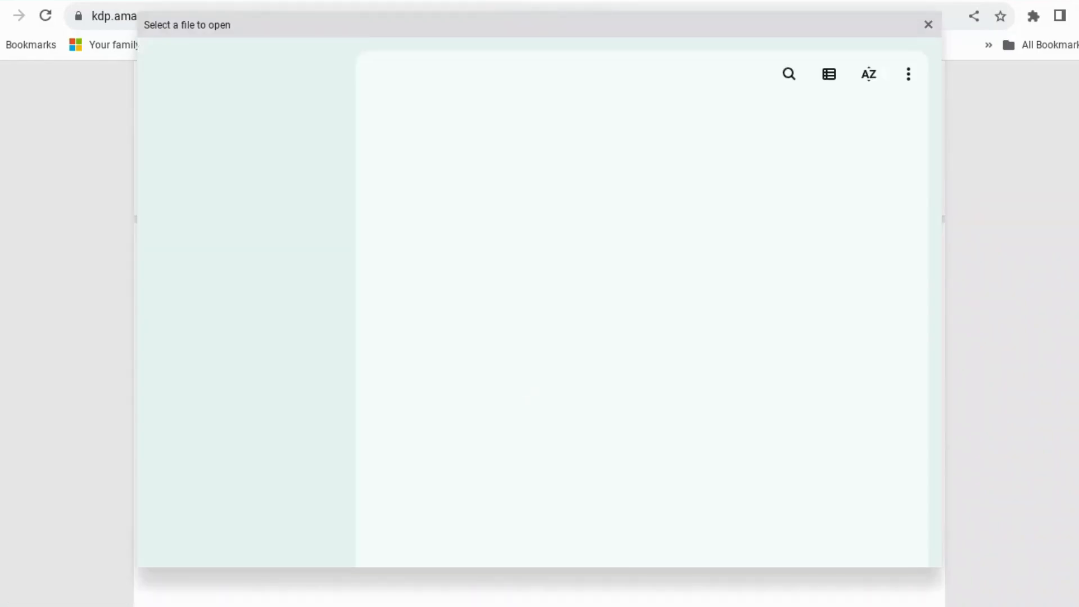
{"action": "left_click", "coordinate": [524, 205]}
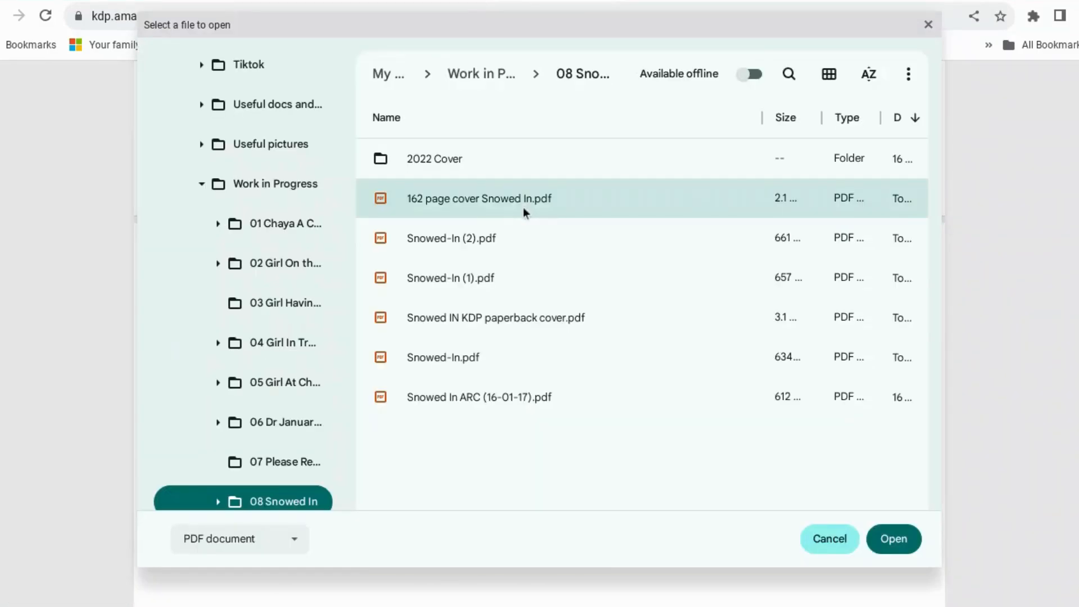
{"action": "left_click", "coordinate": [894, 539]}
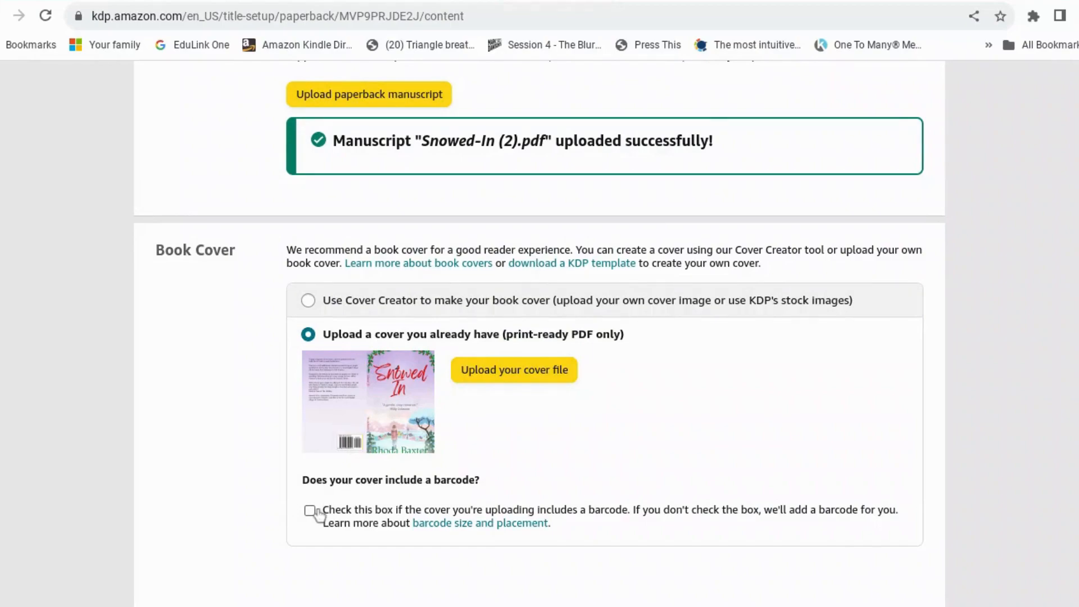
- Confirm that the AI-generated content answers are accurate and launch the book previewer
{"action": "scroll", "coordinate": [548, 526], "scroll_direction": "down", "scroll_amount": 1}
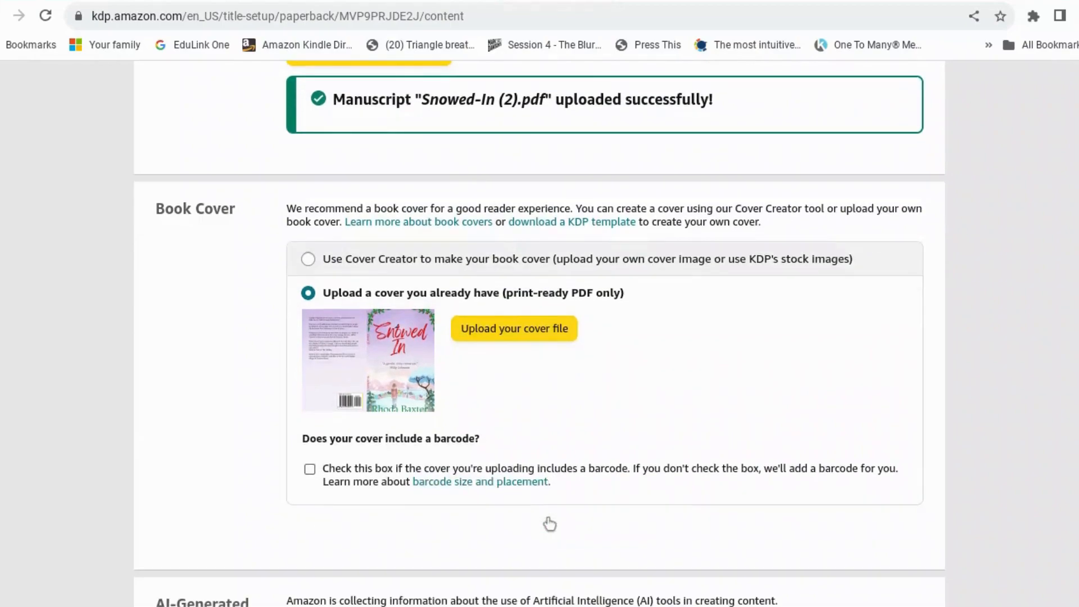
{"action": "scroll", "coordinate": [551, 521], "scroll_direction": "down", "scroll_amount": 3}
{"action": "scroll", "coordinate": [553, 513], "scroll_direction": "down", "scroll_amount": 2}
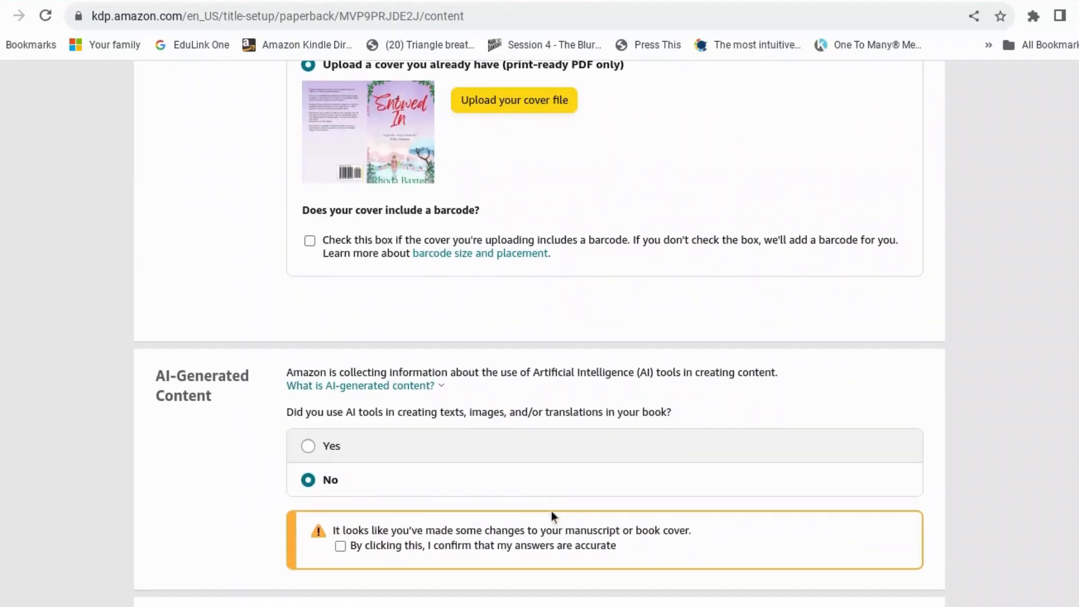
{"action": "scroll", "coordinate": [507, 472], "scroll_direction": "down", "scroll_amount": 3}
{"action": "scroll", "coordinate": [507, 471], "scroll_direction": "down", "scroll_amount": 2}
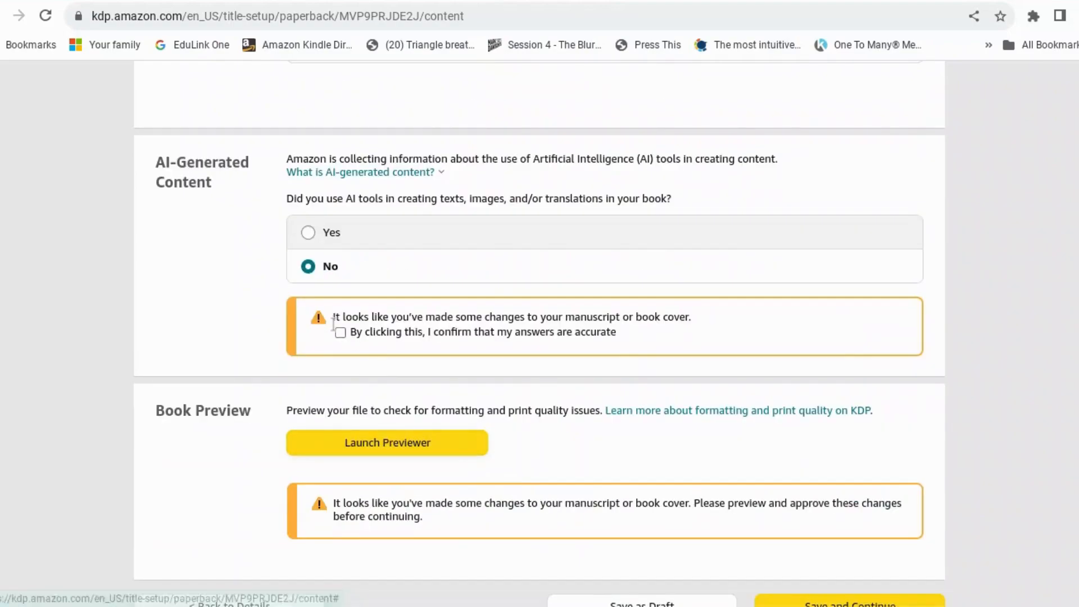
{"action": "left_click", "coordinate": [340, 333]}
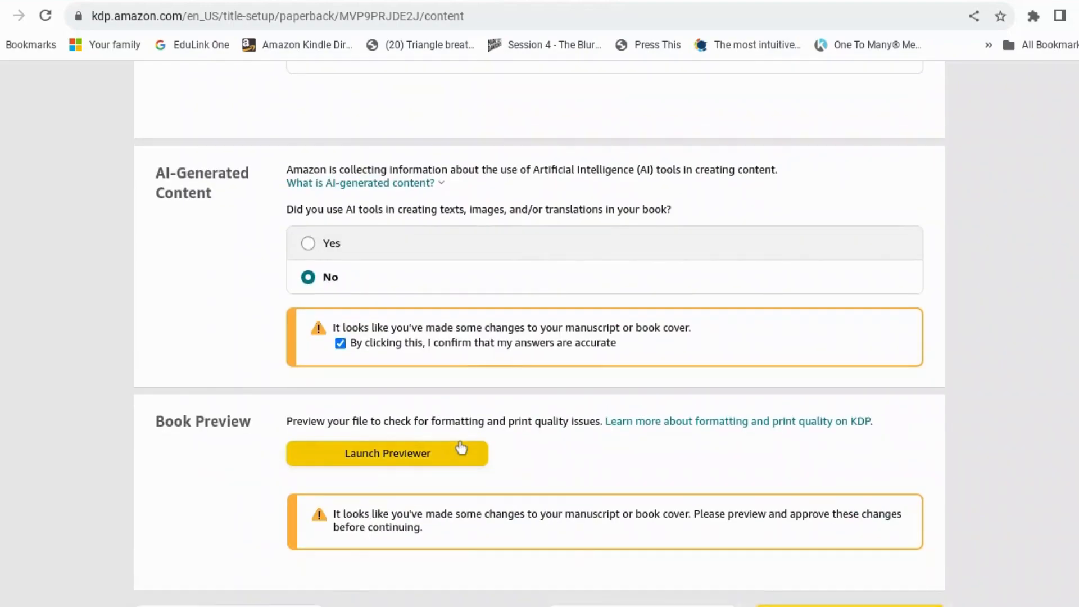
{"action": "left_click", "coordinate": [461, 448]}
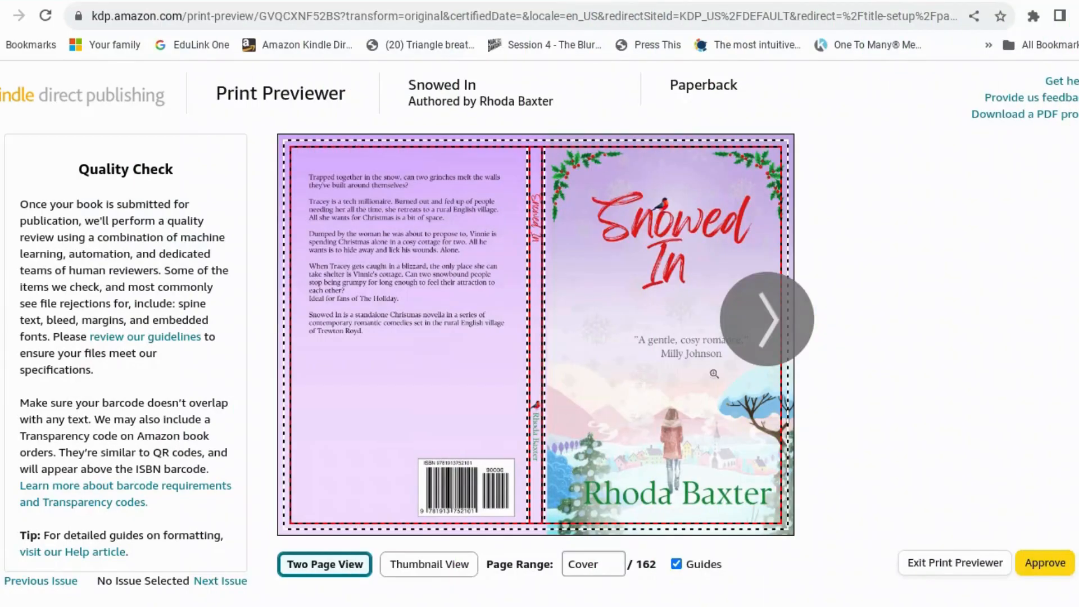
- Page through the print preview from the cover to pages 6-7 and approve the proof
{"action": "left_click", "coordinate": [775, 331]}
{"action": "left_click", "coordinate": [774, 331]}
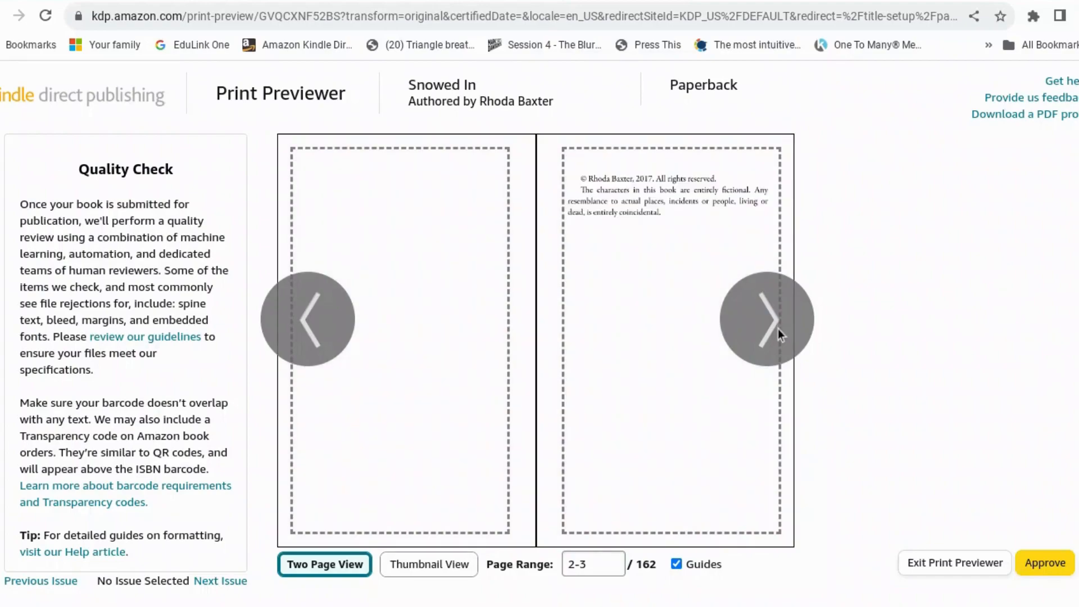
{"action": "left_click", "coordinate": [773, 328]}
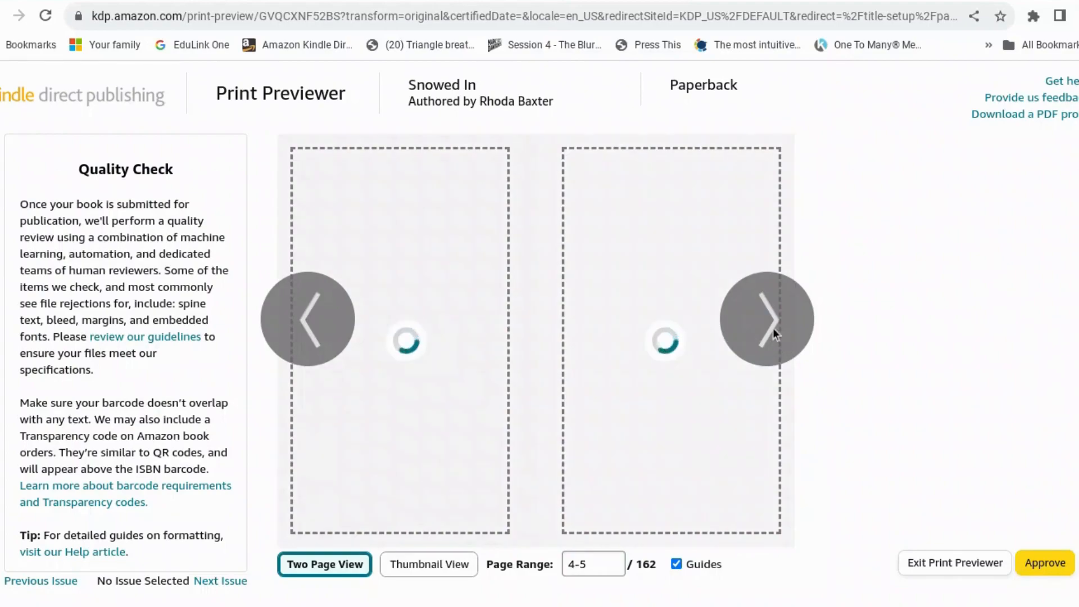
{"action": "left_click", "coordinate": [773, 328]}
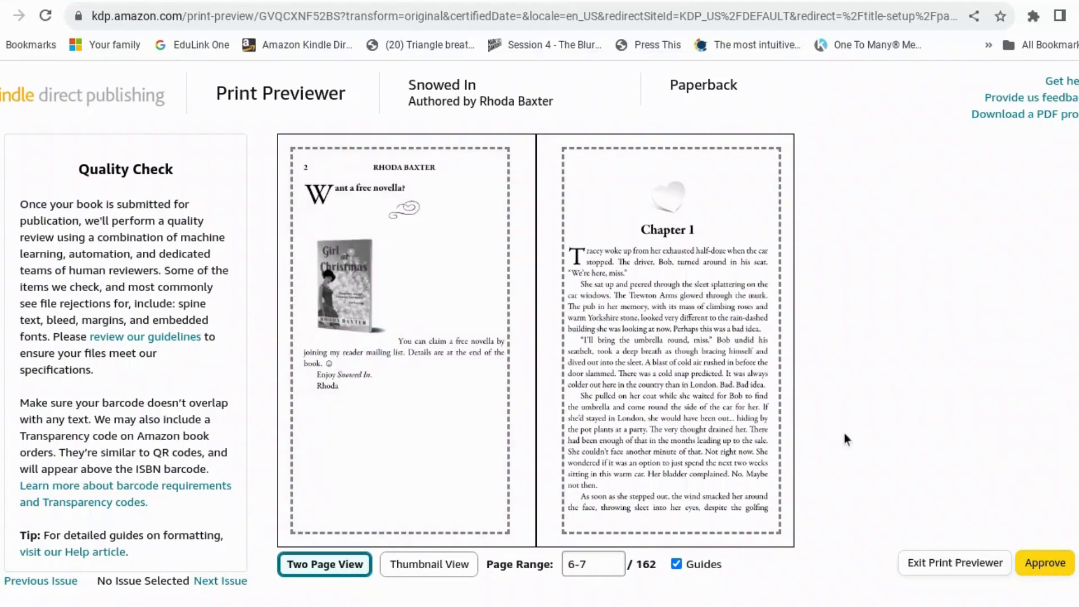
{"action": "left_click", "coordinate": [1044, 571]}
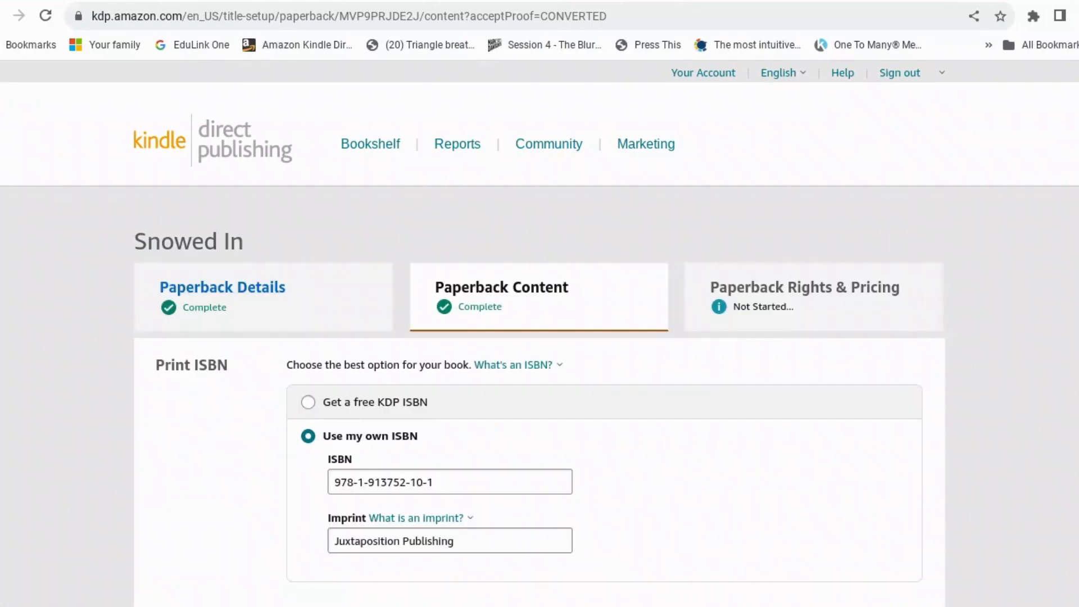
- Review the paperback content settings and printing cost summary, and save and continue to the pricing page
{"action": "scroll", "coordinate": [741, 530], "scroll_direction": "down", "scroll_amount": 8}
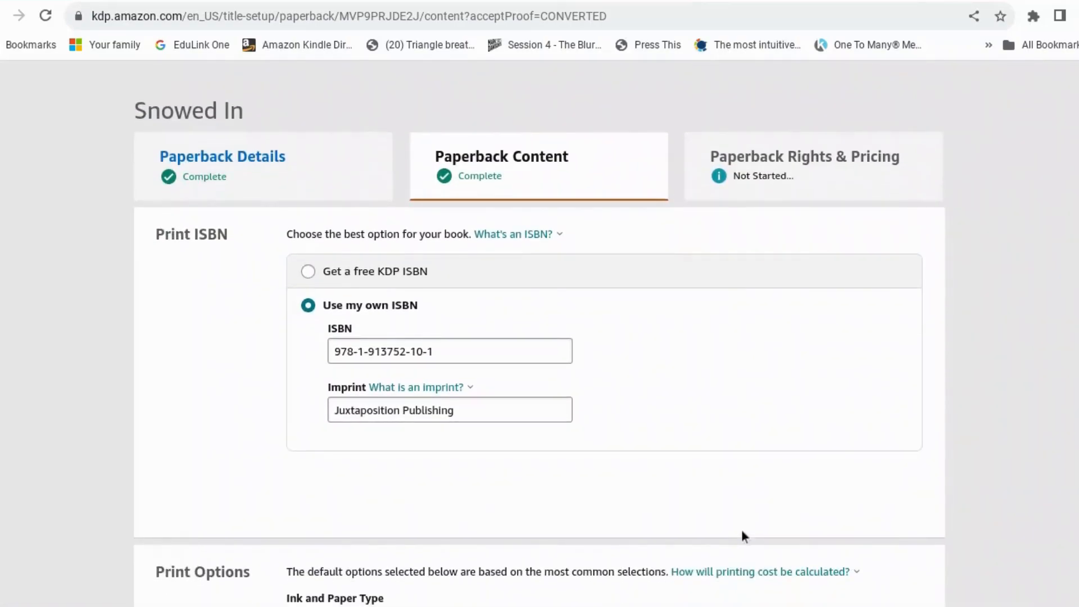
{"action": "scroll", "coordinate": [741, 529], "scroll_direction": "down", "scroll_amount": 8}
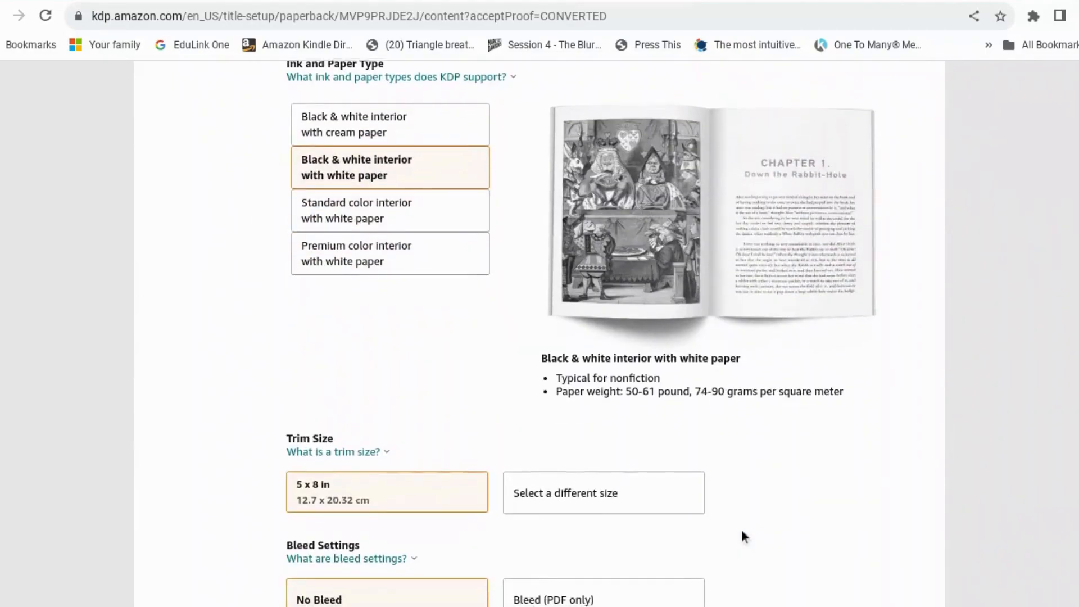
{"action": "scroll", "coordinate": [742, 532], "scroll_direction": "down", "scroll_amount": 9}
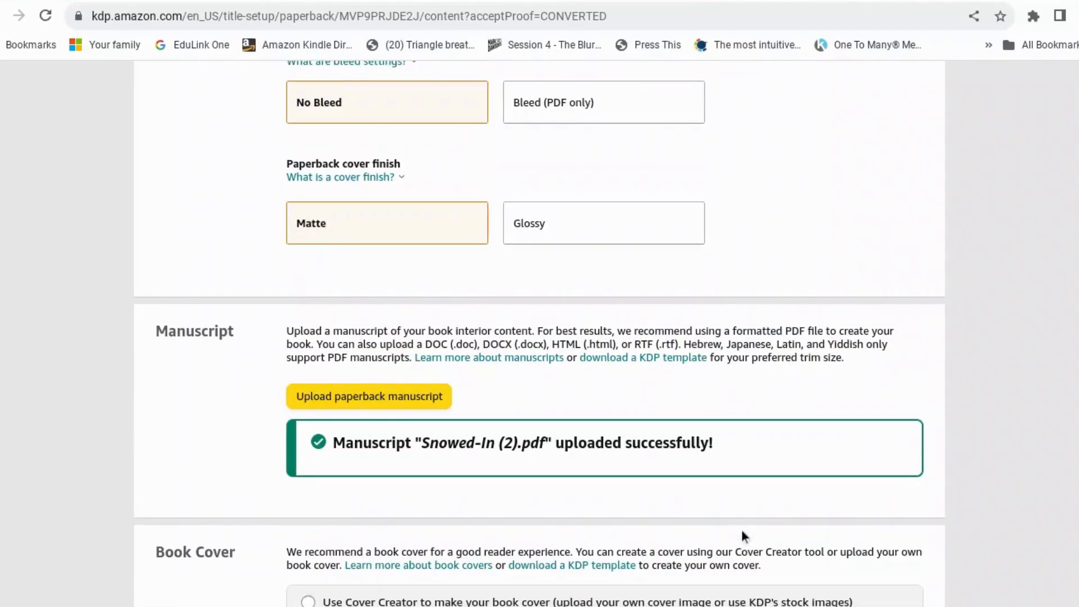
{"action": "scroll", "coordinate": [741, 530], "scroll_direction": "down", "scroll_amount": 12}
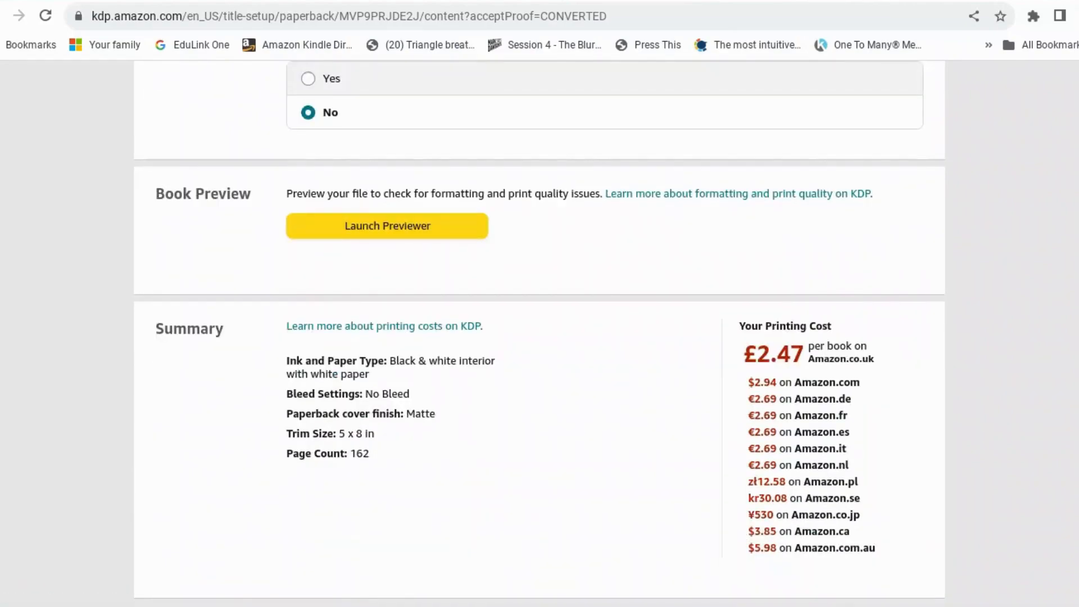
{"action": "scroll", "coordinate": [742, 533], "scroll_direction": "down", "scroll_amount": 1}
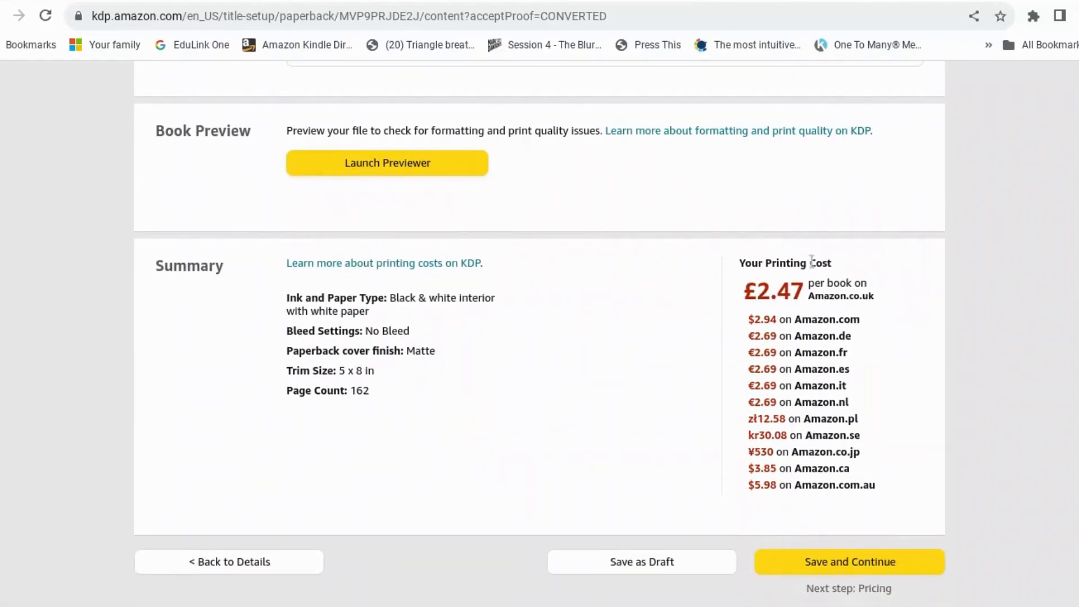
{"action": "scroll", "coordinate": [645, 413], "scroll_direction": "down", "scroll_amount": 1}
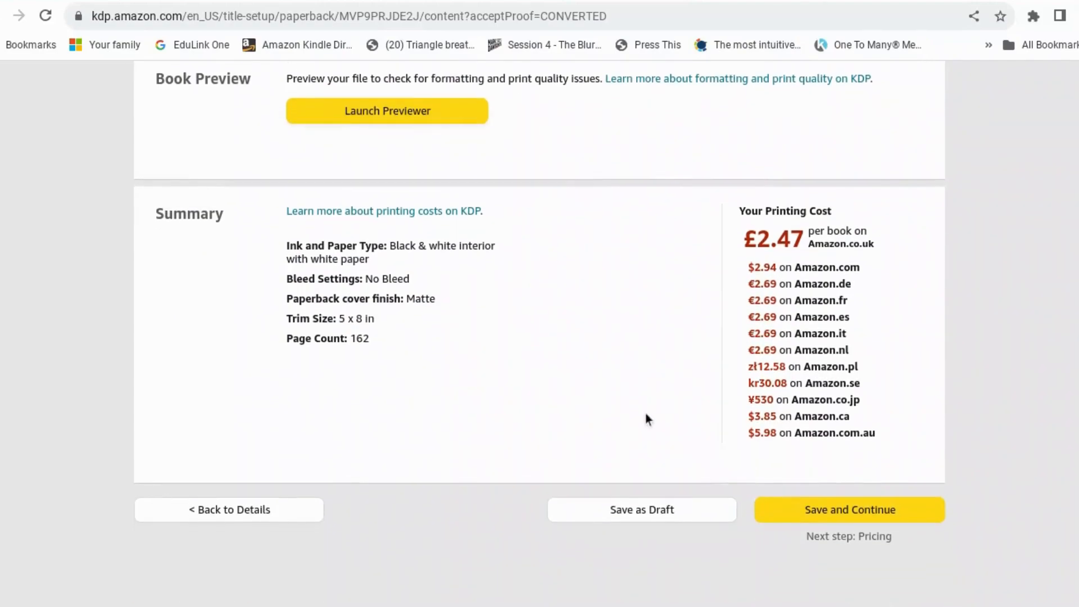
{"action": "left_click", "coordinate": [843, 493]}
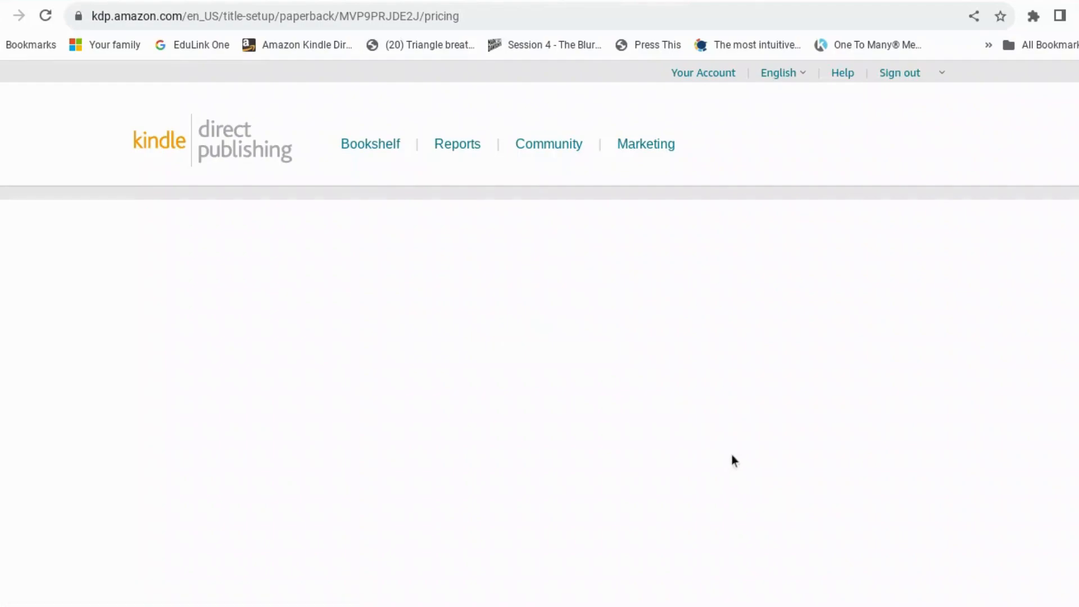
- Set the Amazon.co.uk list price to £6.99 and review the converted prices for the other marketplaces
{"action": "scroll", "coordinate": [732, 460], "scroll_direction": "down", "scroll_amount": 4}
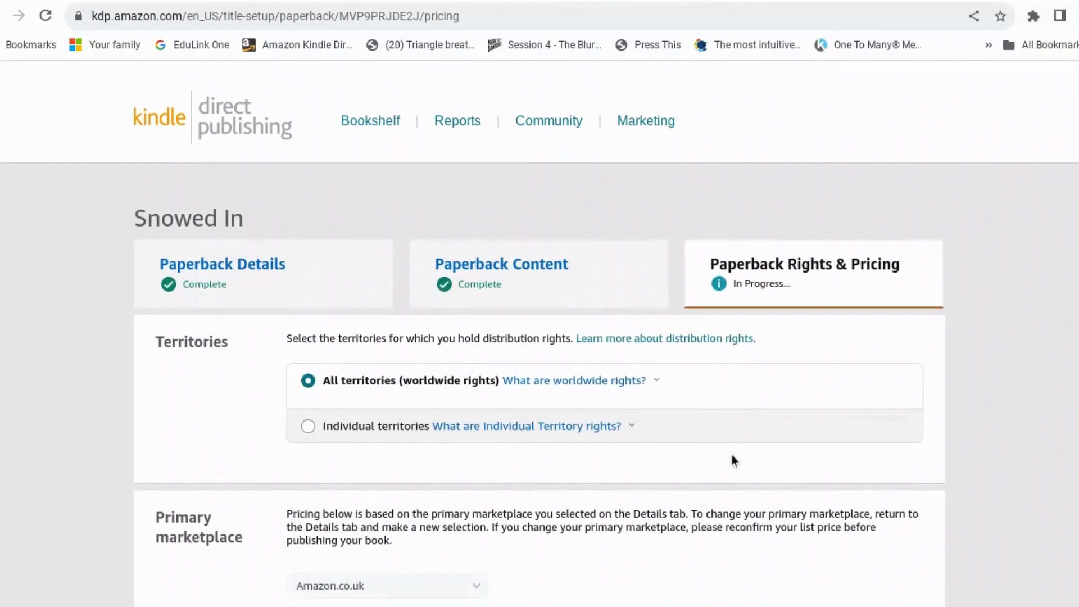
{"action": "scroll", "coordinate": [732, 460], "scroll_direction": "down", "scroll_amount": 3}
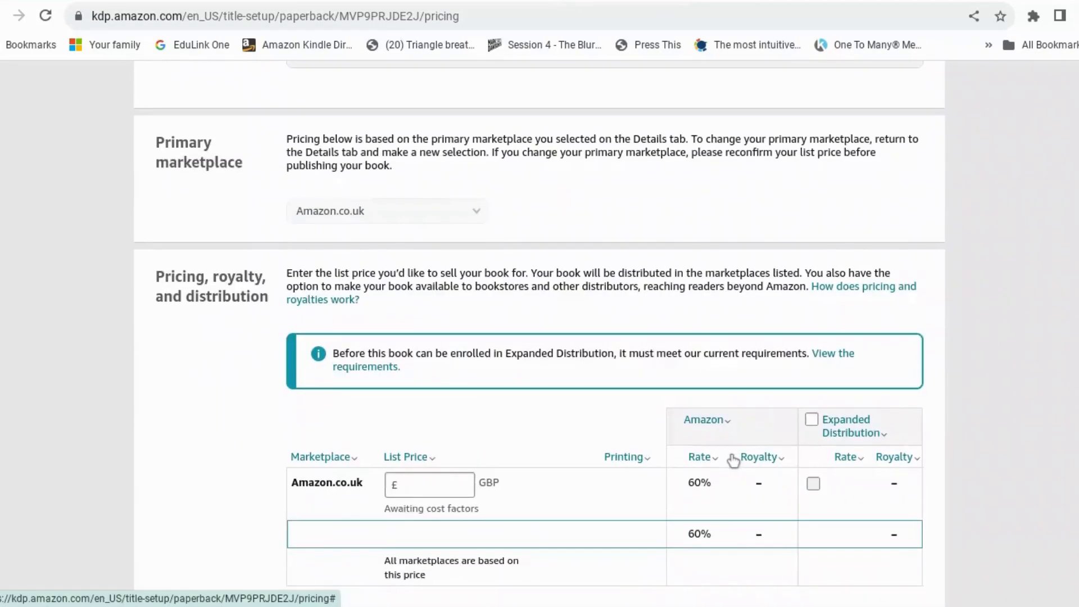
{"action": "scroll", "coordinate": [624, 428], "scroll_direction": "down", "scroll_amount": 3}
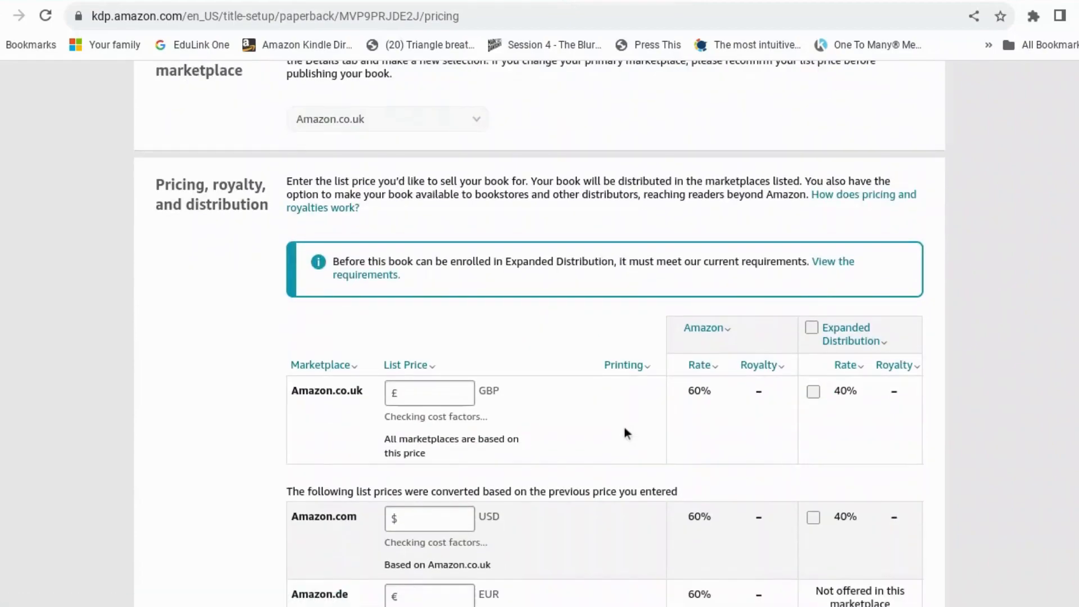
{"action": "scroll", "coordinate": [625, 427], "scroll_direction": "down", "scroll_amount": 2}
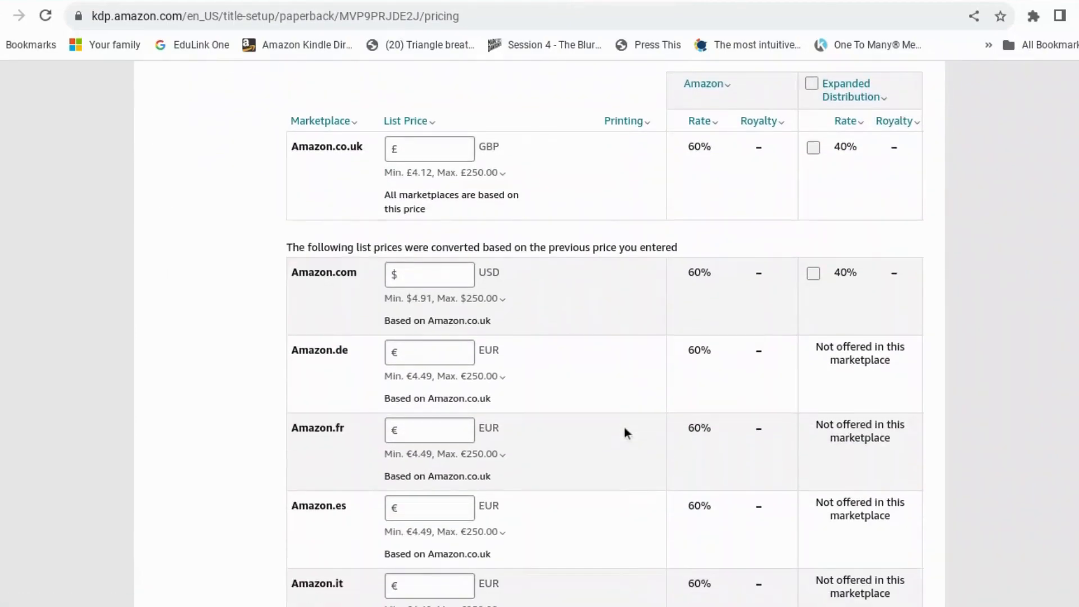
{"action": "scroll", "coordinate": [423, 298], "scroll_direction": "up", "scroll_amount": 2}
{"action": "left_click", "coordinate": [423, 248]}
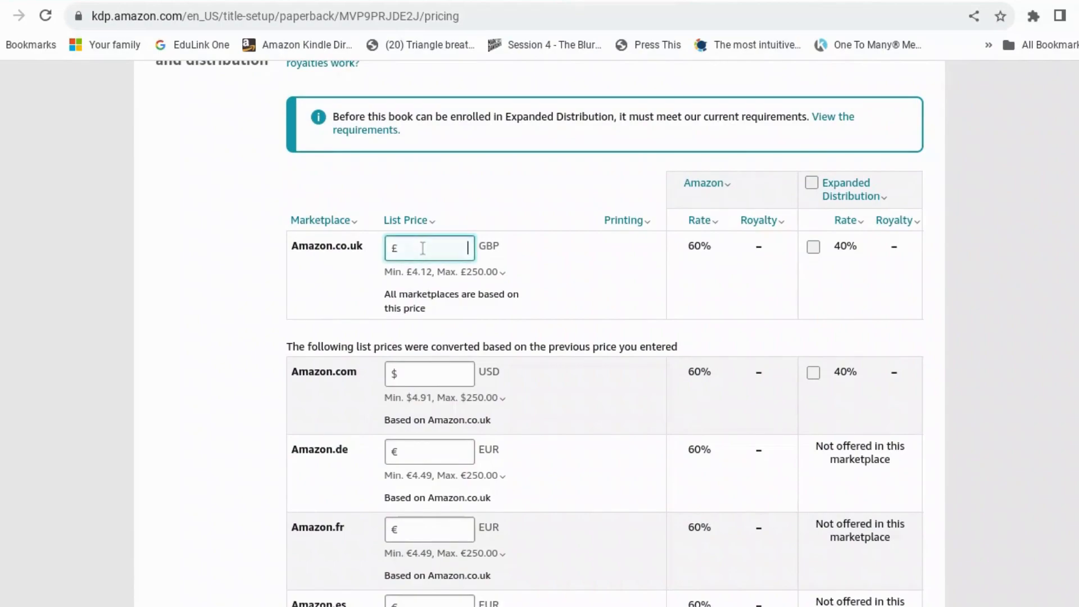
{"action": "type", "text": "6.99"}
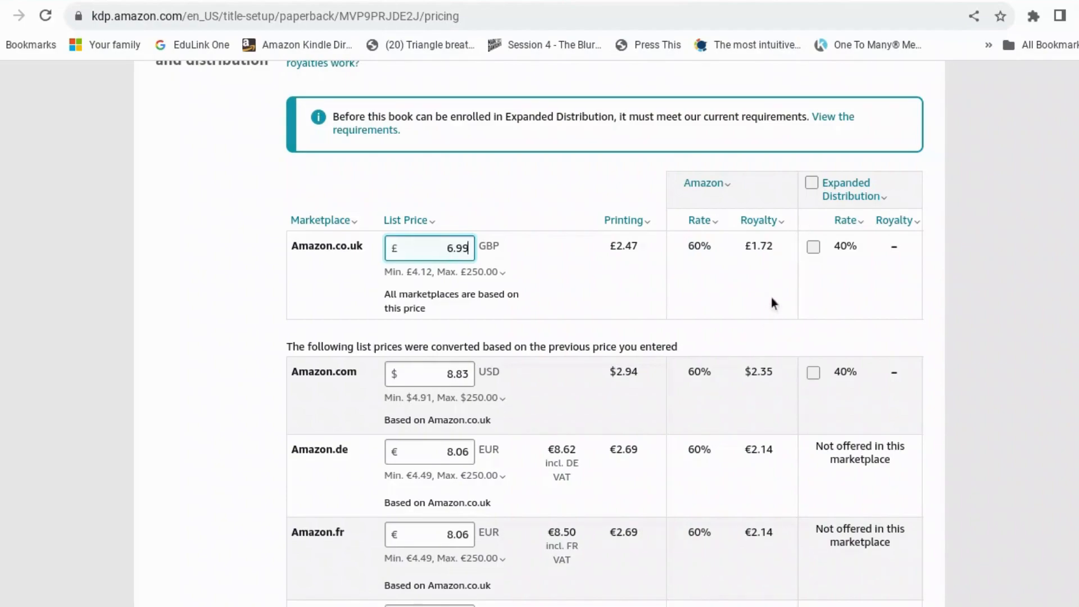
{"action": "scroll", "coordinate": [772, 298], "scroll_direction": "down", "scroll_amount": 5}
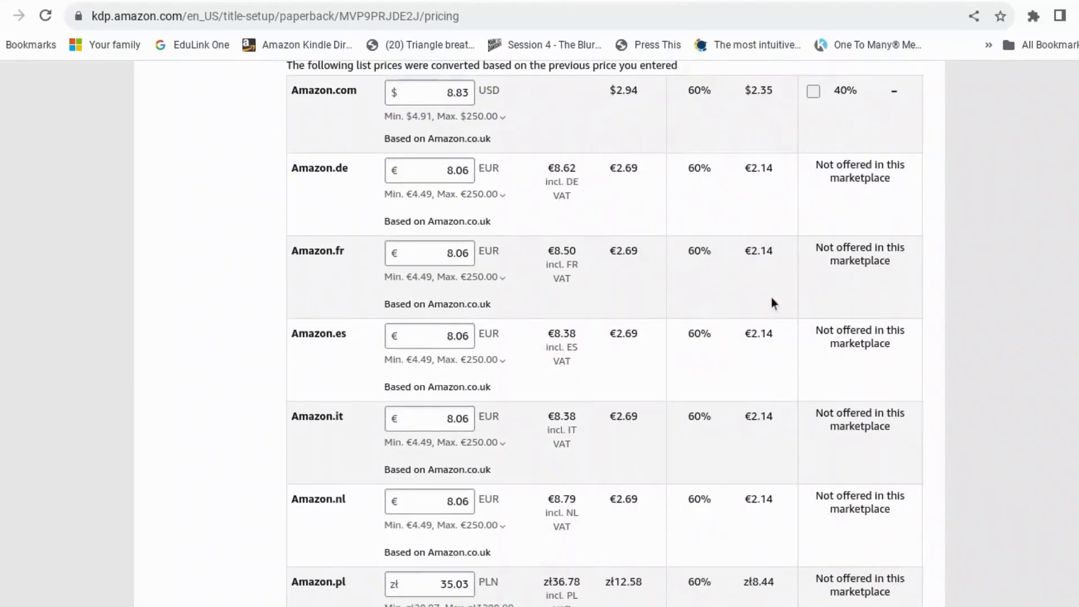
{"action": "scroll", "coordinate": [771, 302], "scroll_direction": "down", "scroll_amount": 10}
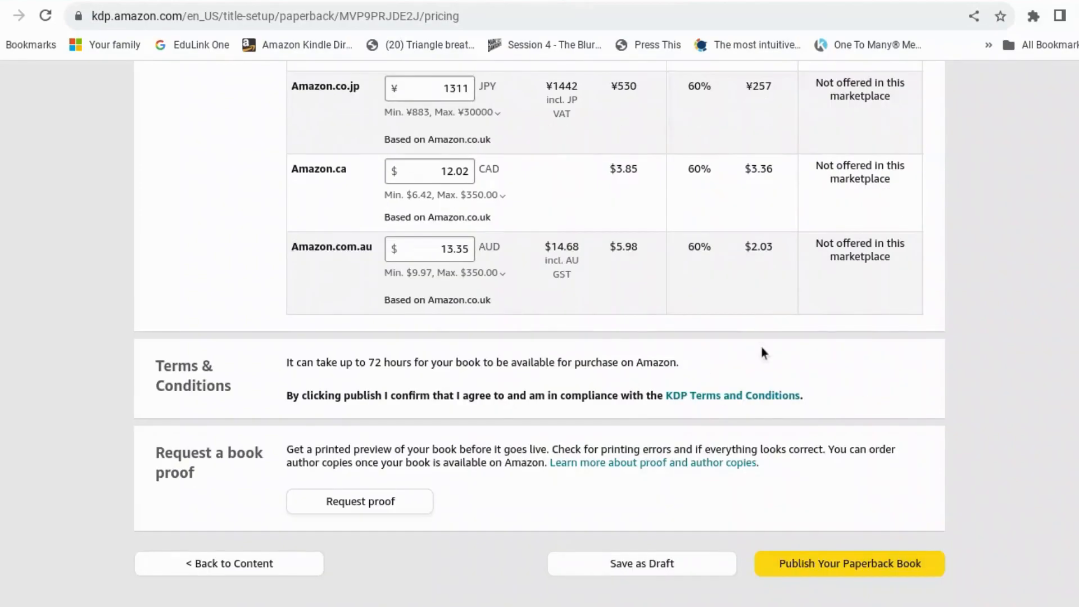
- Set the paperback's Amazon.com list price to $8.99
{"action": "scroll", "coordinate": [762, 348], "scroll_direction": "up", "scroll_amount": 15}
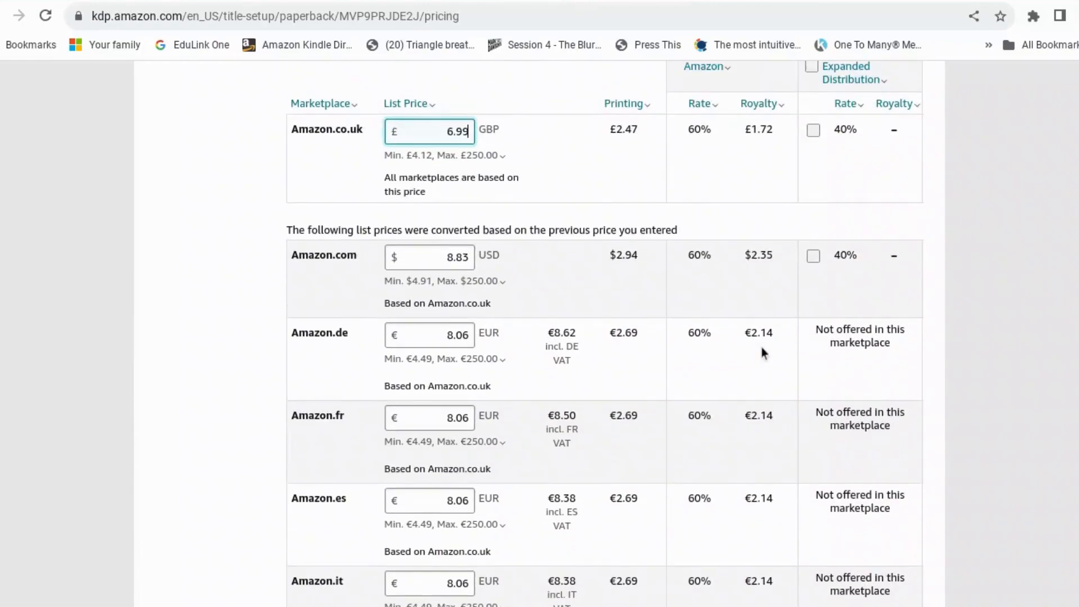
{"action": "left_click_drag", "start_coordinate": [459, 258], "coordinate": [470, 260]}
{"action": "type", "text": "99"}
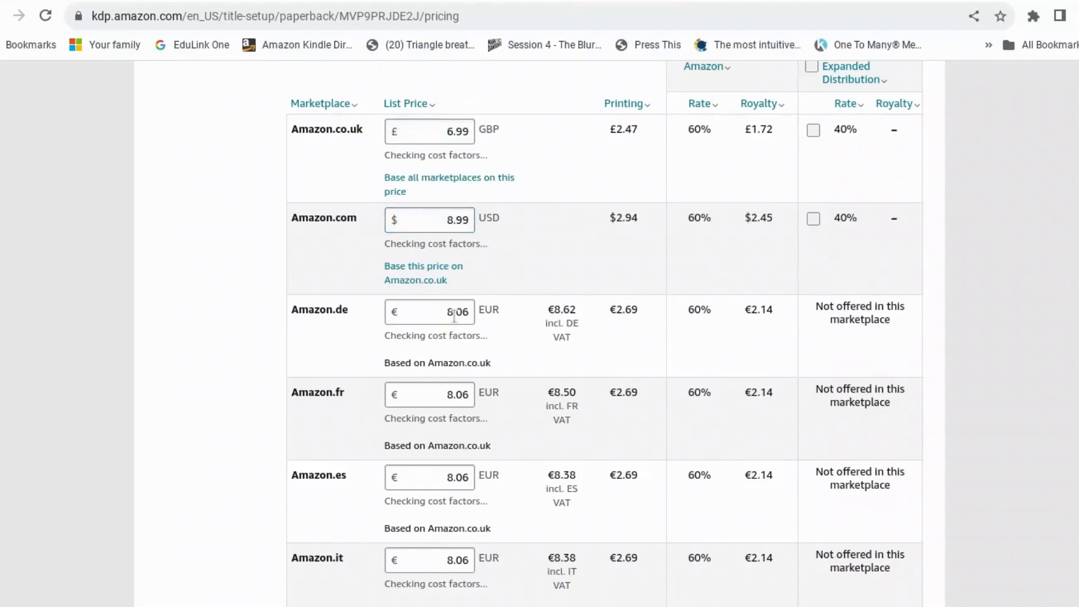
- Set the Amazon.ca list price to 11.99 CAD and the Amazon.com.au price to 13.49 AUD, and publish the paperback
{"action": "scroll", "coordinate": [515, 385], "scroll_direction": "down", "scroll_amount": 6}
{"action": "scroll", "coordinate": [515, 385], "scroll_direction": "down", "scroll_amount": 3}
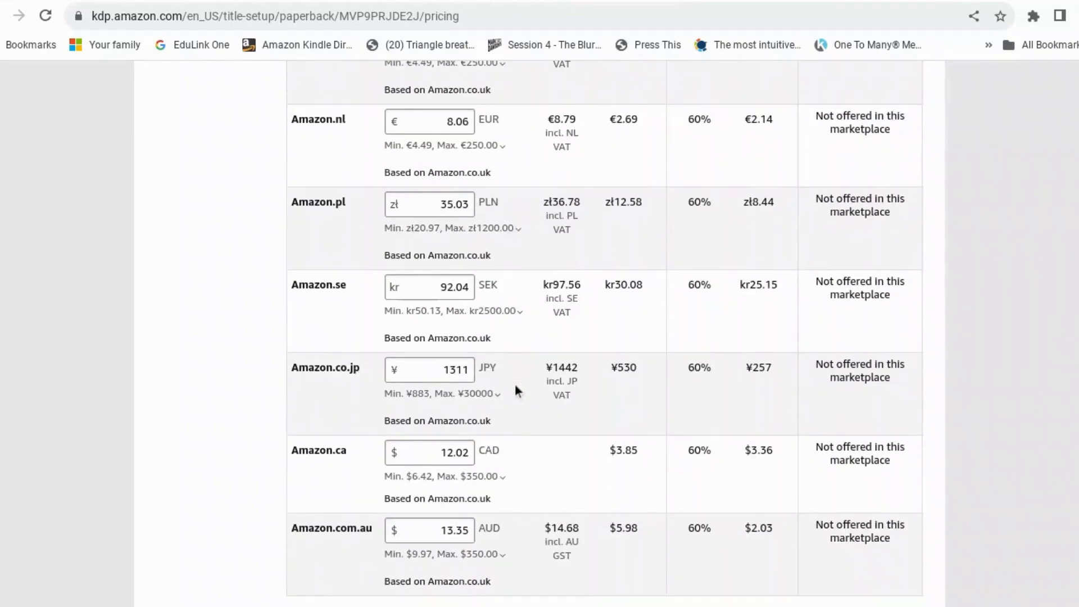
{"action": "scroll", "coordinate": [515, 386], "scroll_direction": "down", "scroll_amount": 6}
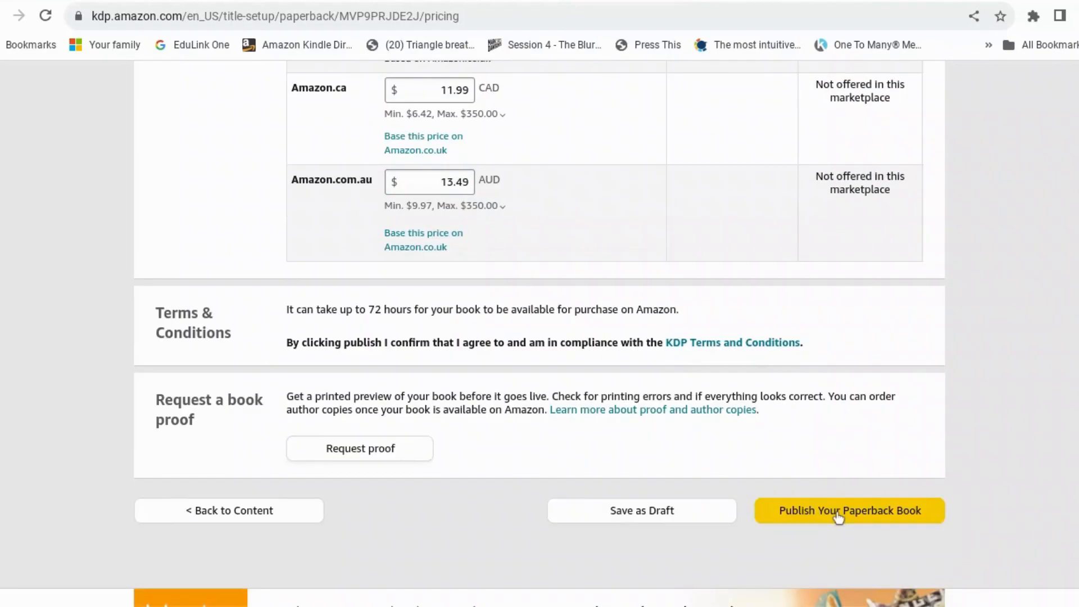
{"action": "left_click", "coordinate": [838, 513]}
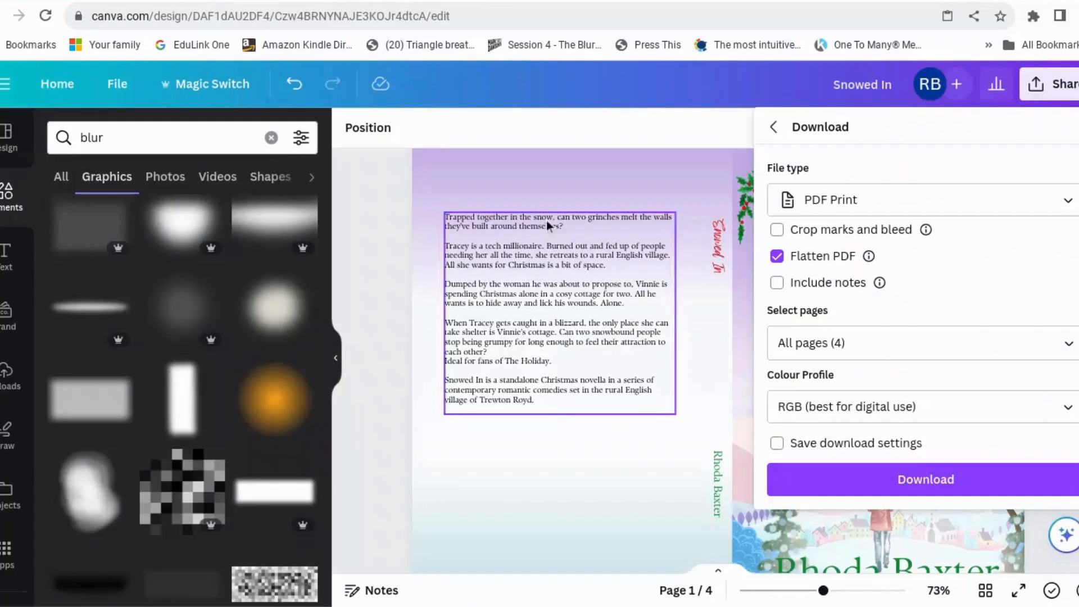
- Switch to the Snowed In cover design in Canva and return from the download settings to the sharing options
{"action": "left_click", "coordinate": [775, 128]}
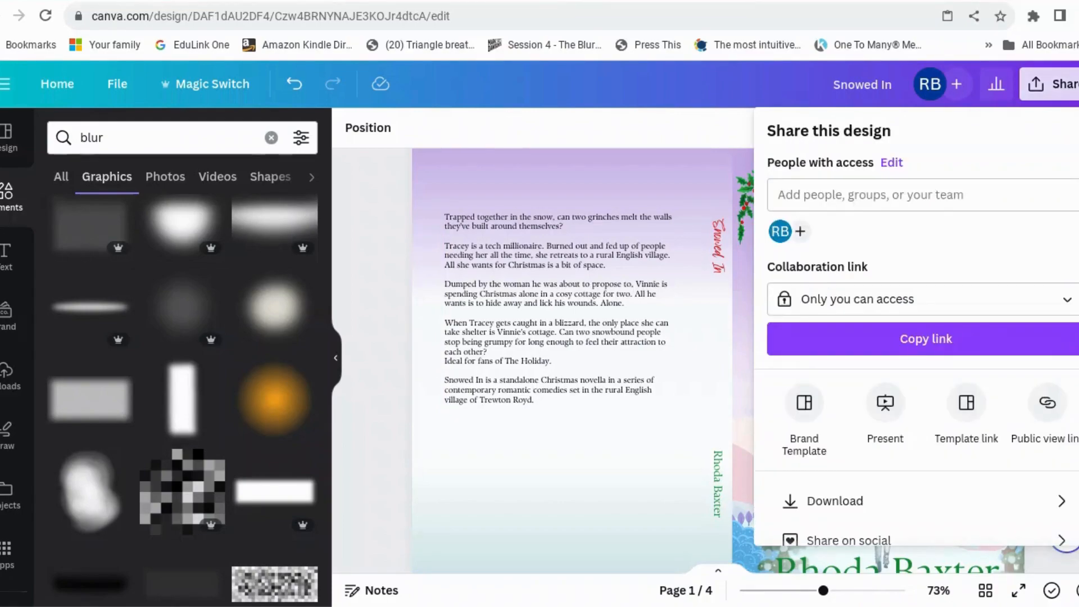